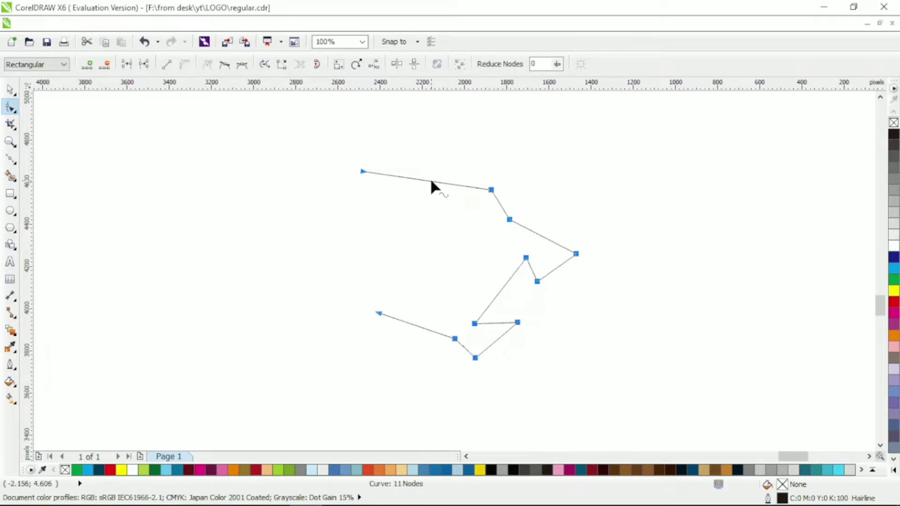
Step: Bend the straight segments of the animal head outline into curves along the forehead, snout, mouth and chin, adding a chin node
left_click_drag(431, 185, 431, 168)
left_click(570, 281)
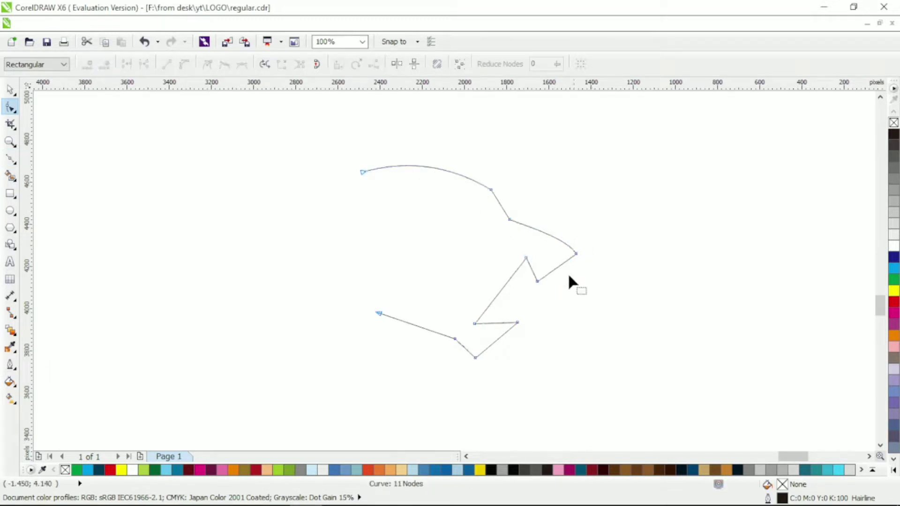
left_click_drag(559, 272, 542, 273)
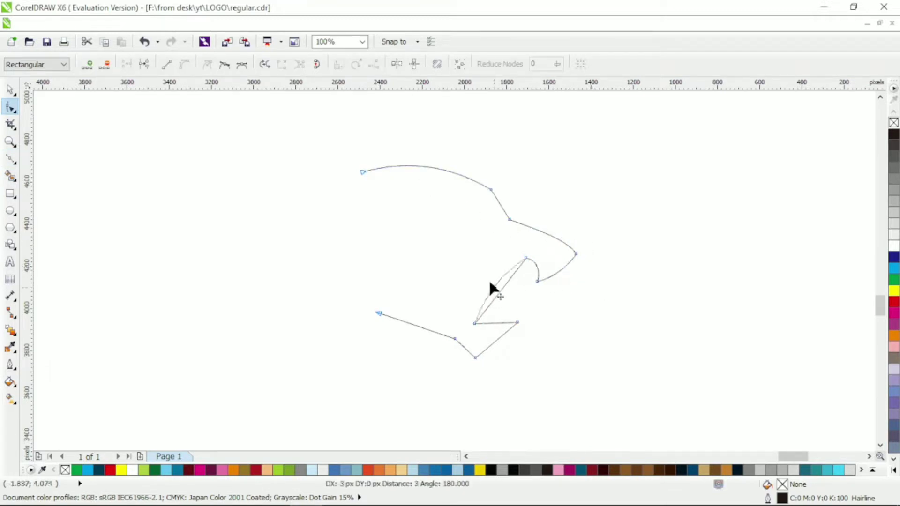
double_click(492, 344)
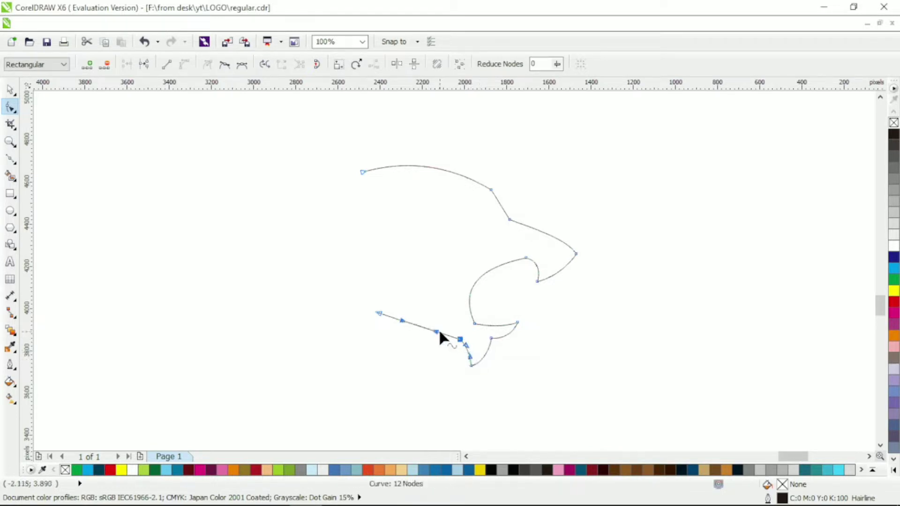
Step: Bend the throat line into a curve, extend its free end outward, and reshape its junction with the chin
left_click_drag(427, 328, 438, 359)
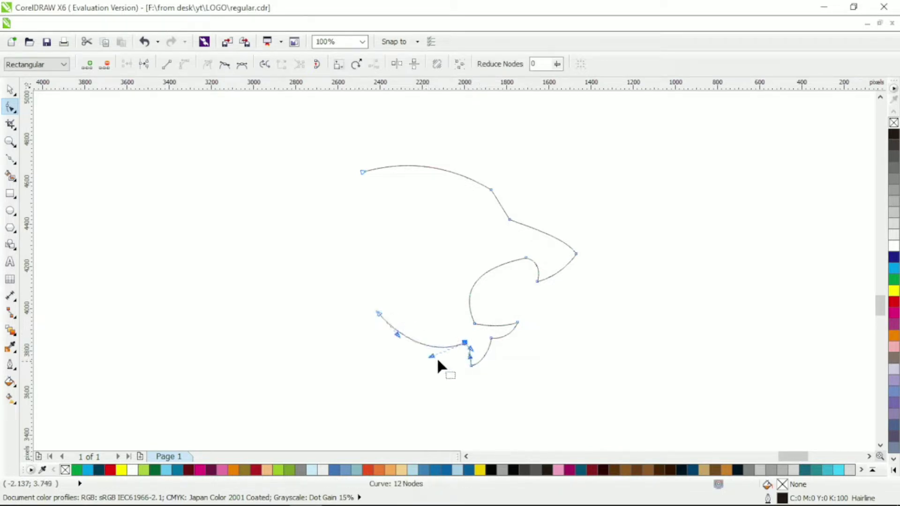
left_click_drag(378, 314, 338, 293)
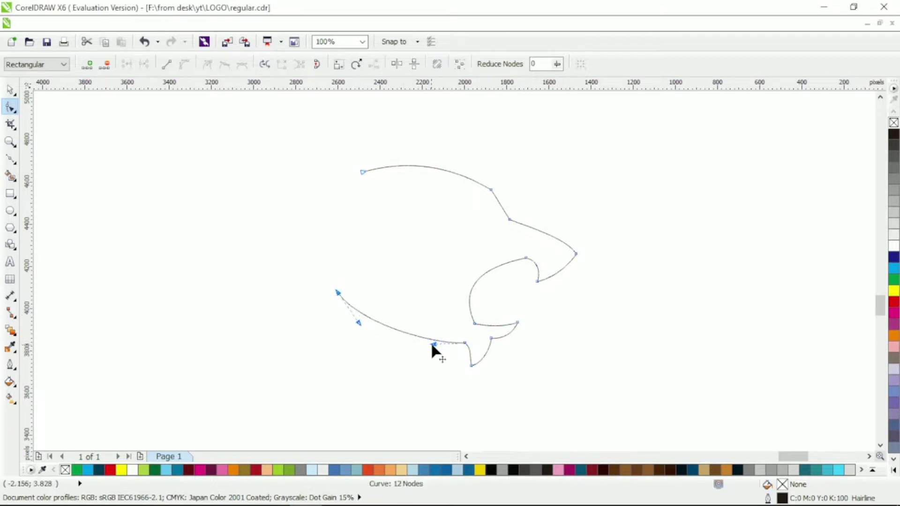
left_click(465, 343)
scroll(465, 363, "up", 2)
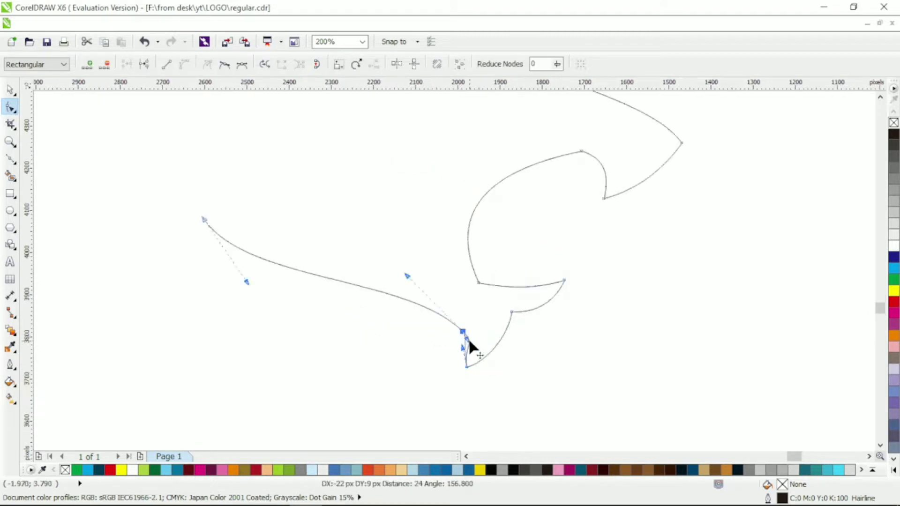
mouse_move(468, 338)
left_mouse_down()
mouse_move(471, 353)
mouse_move(466, 338)
left_mouse_up()
left_click(468, 337)
left_click_drag(413, 276, 442, 285)
left_click_drag(247, 283, 273, 337)
scroll(358, 295, "down", 1)
scroll(297, 294, "up", 1)
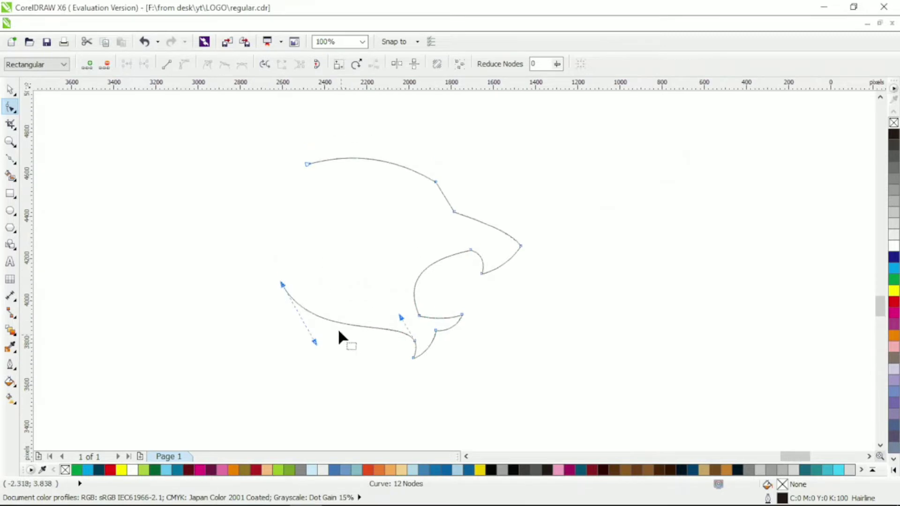
Step: Add a node near the throat line's free end to form a wave, and raise and reshape the start of the forehead curve
double_click(297, 304)
left_click_drag(272, 306, 296, 310)
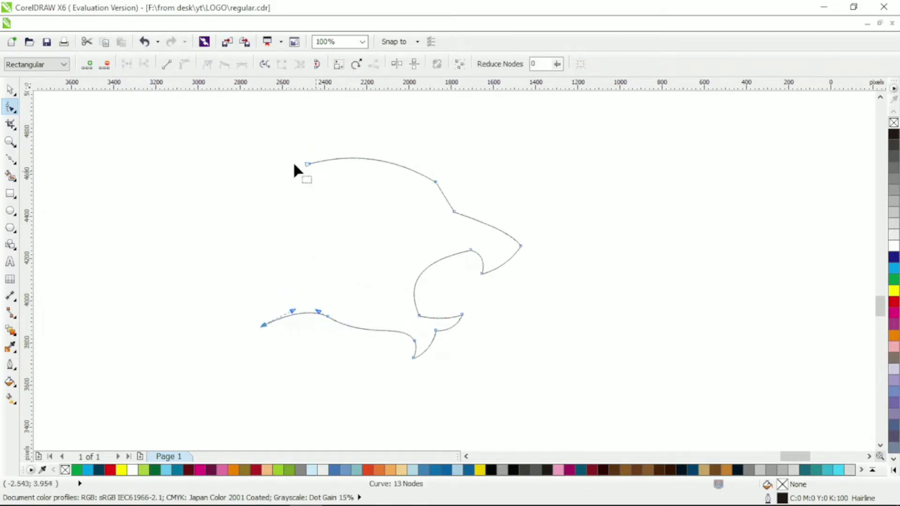
left_click_drag(307, 164, 355, 126)
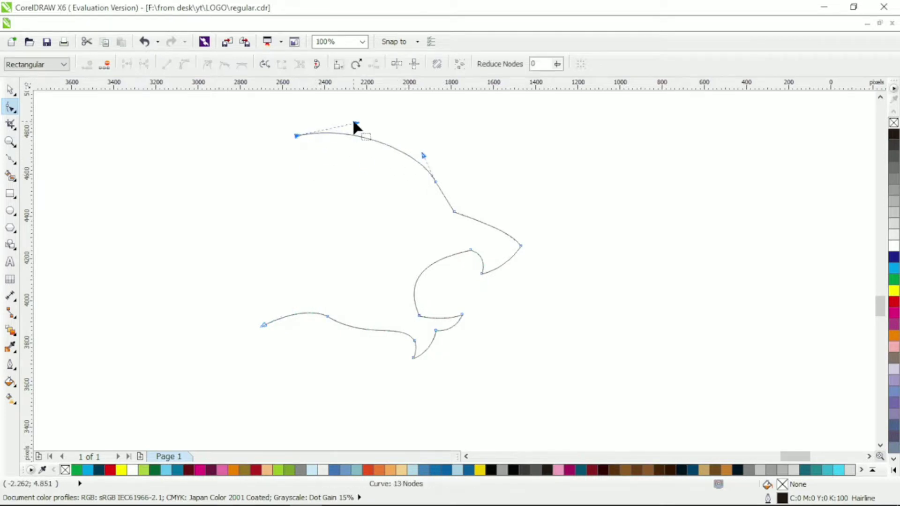
left_click(398, 173)
left_click(437, 180)
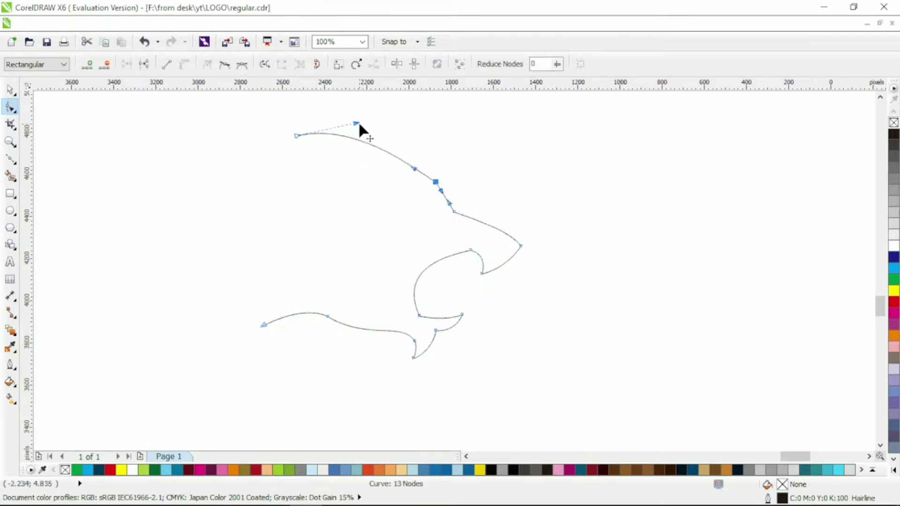
Step: Set the outline width of the head curve to 4.0 mm
left_click(11, 89)
left_click(597, 64)
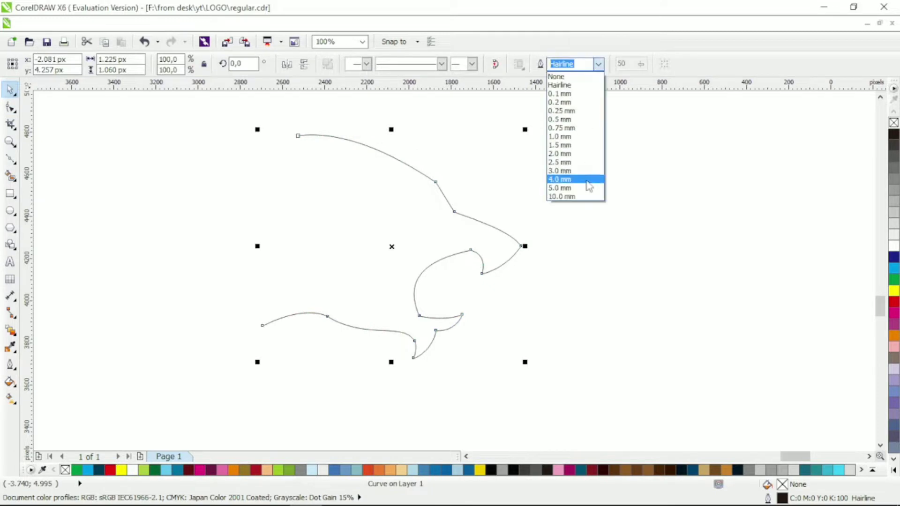
left_click(587, 181)
left_click(503, 246)
left_click(503, 246)
Step: Raise the nodes of the lower jaw and reshape the curve beneath its tip
key("F10")
scroll(493, 317, "up", 1)
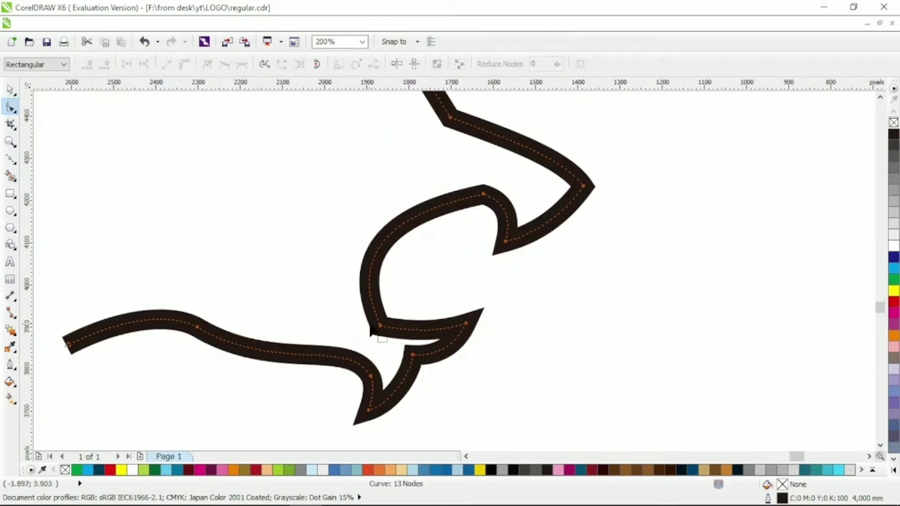
left_click_drag(464, 305, 446, 364)
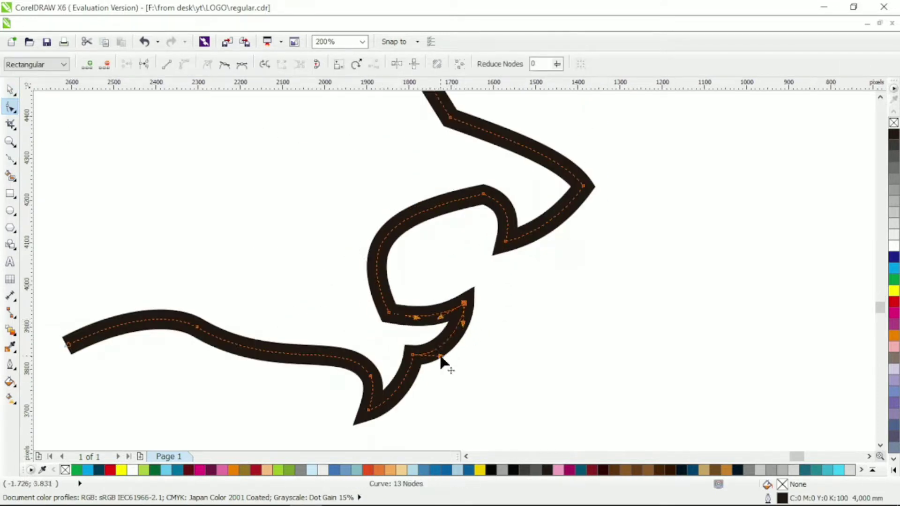
key("space")
scroll(492, 181, "down", 1)
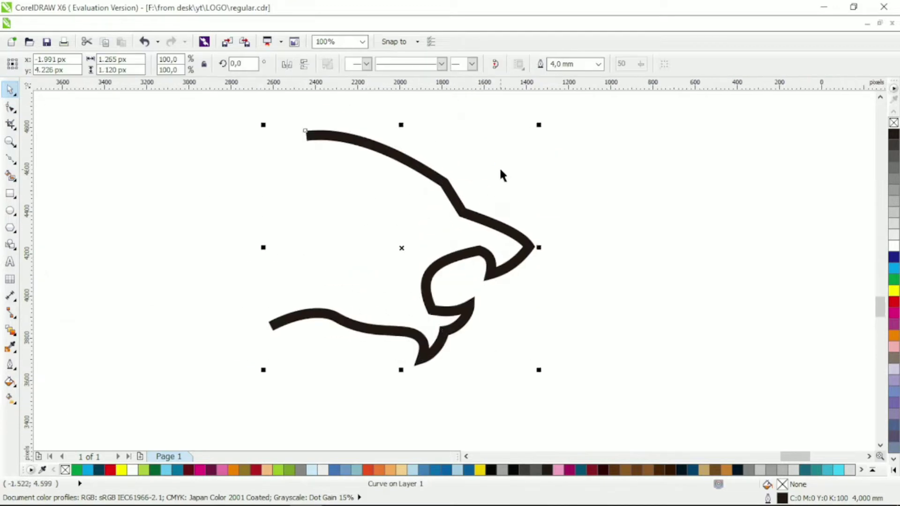
Step: Convert the head's outline to an object and taper the free ends of the forehead and throat strokes to sharp points
key("F10")
double_click(301, 139)
left_click(307, 141)
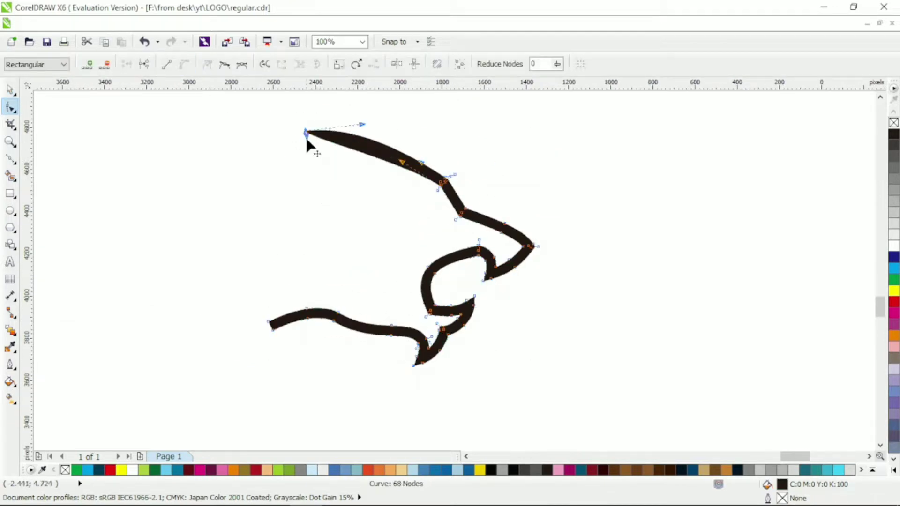
left_click(383, 225)
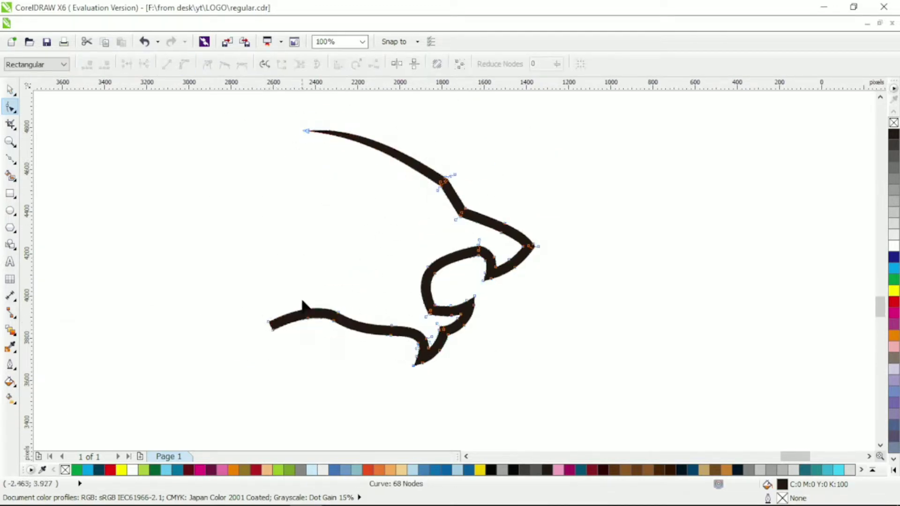
left_click_drag(302, 327, 263, 313)
key("Delete")
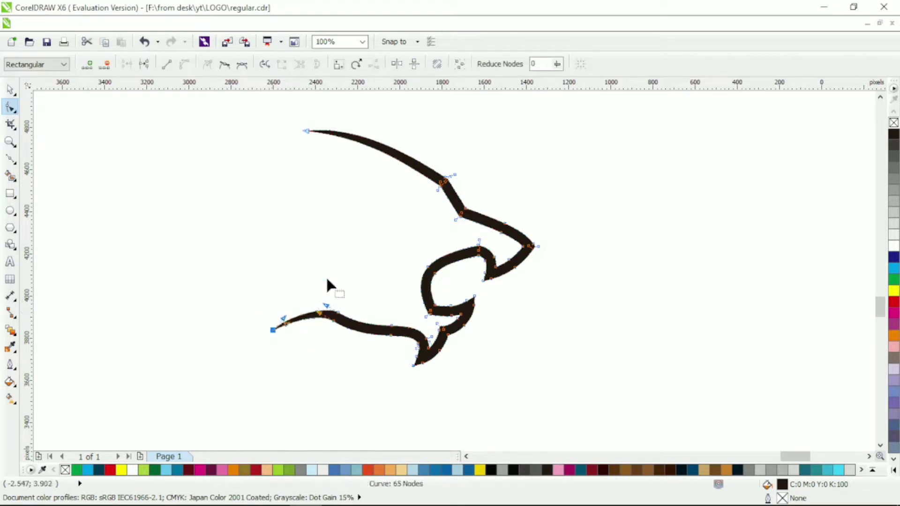
Step: Draw a closed two-node crescent behind the mouth, bend its sides into arcs and fill it black
left_click(10, 158)
scroll(439, 262, "up", 1)
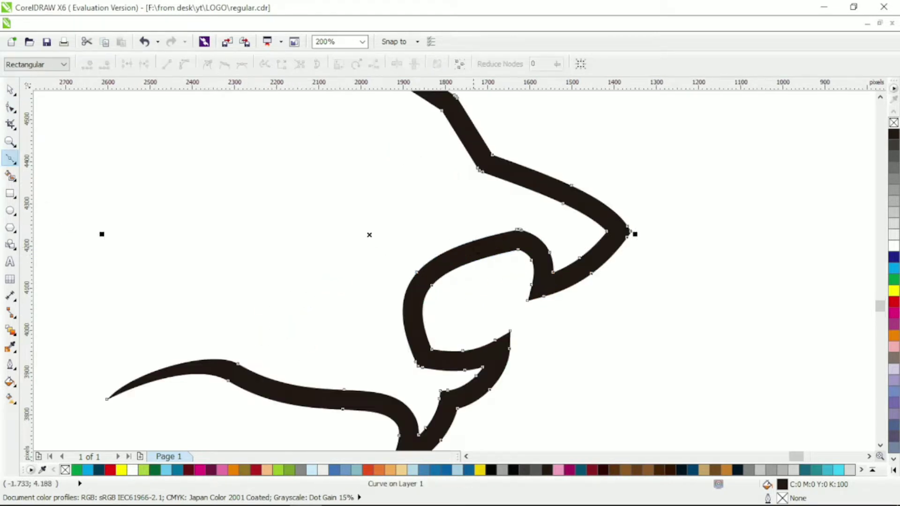
left_click(379, 327)
left_click(471, 216)
key("F10")
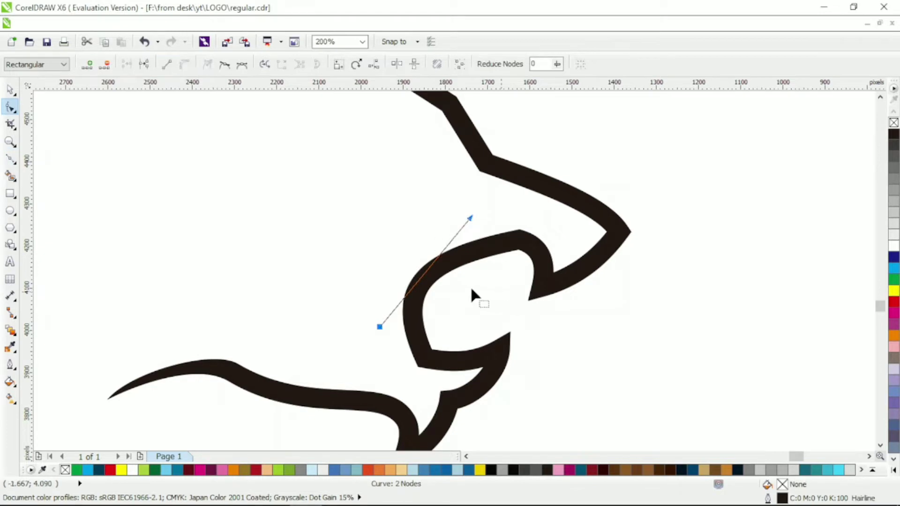
left_click_drag(430, 278, 453, 273)
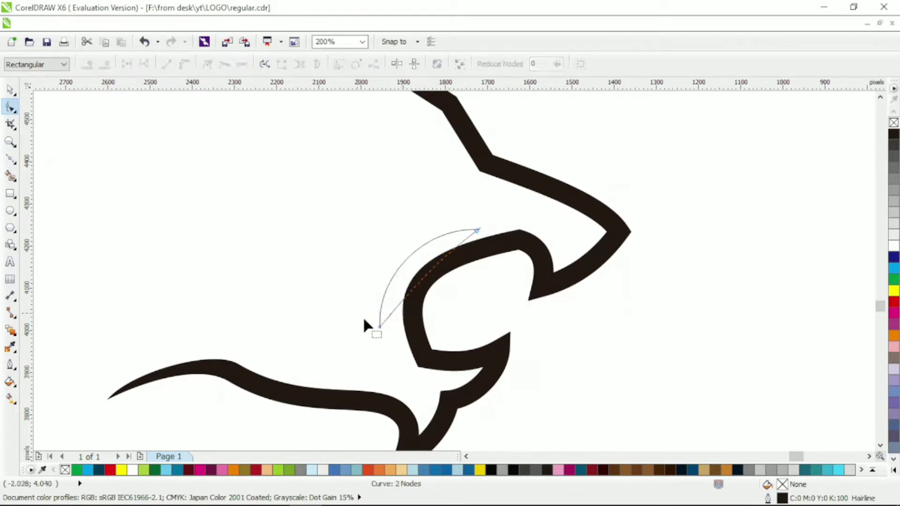
left_click(379, 327)
left_click(894, 134)
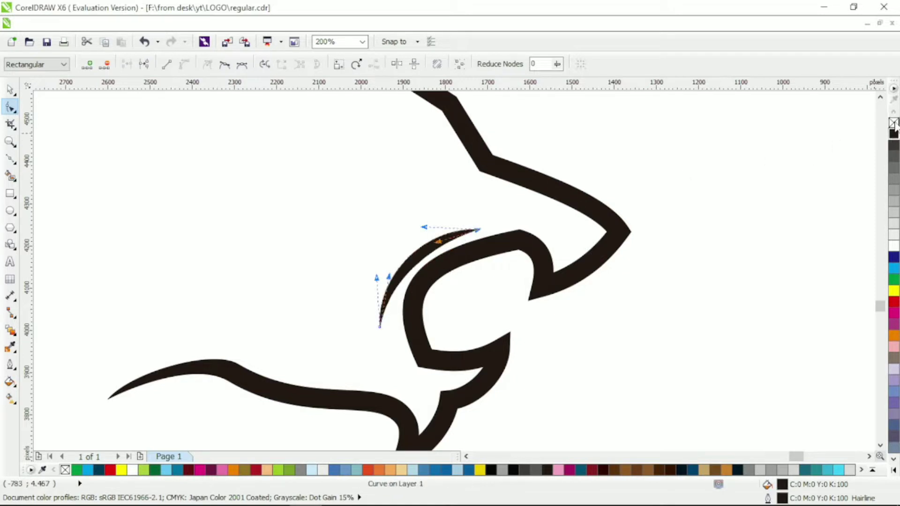
Step: Delete surplus nodes around the back of the mouth on the head shape and reshape that stroke toward the crescent
left_click(496, 256)
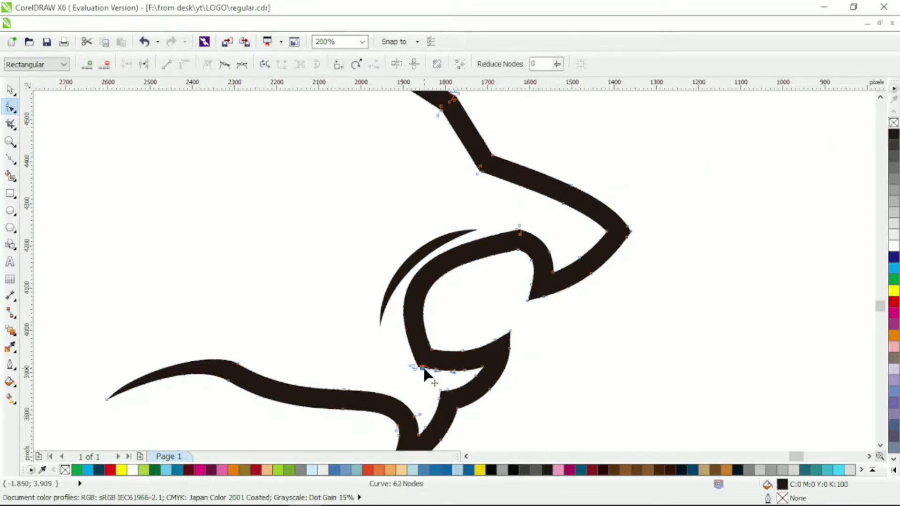
left_click(518, 238)
key("Delete")
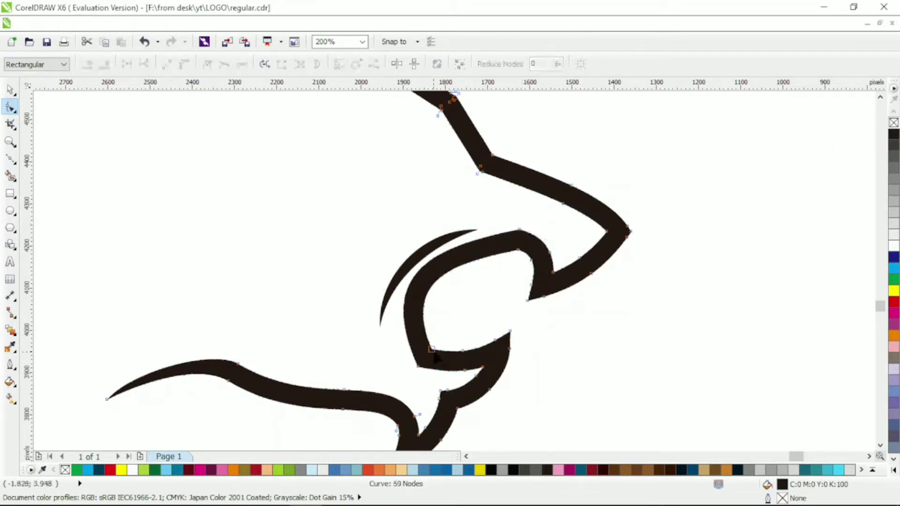
left_click_drag(435, 359, 392, 359)
left_click(489, 229)
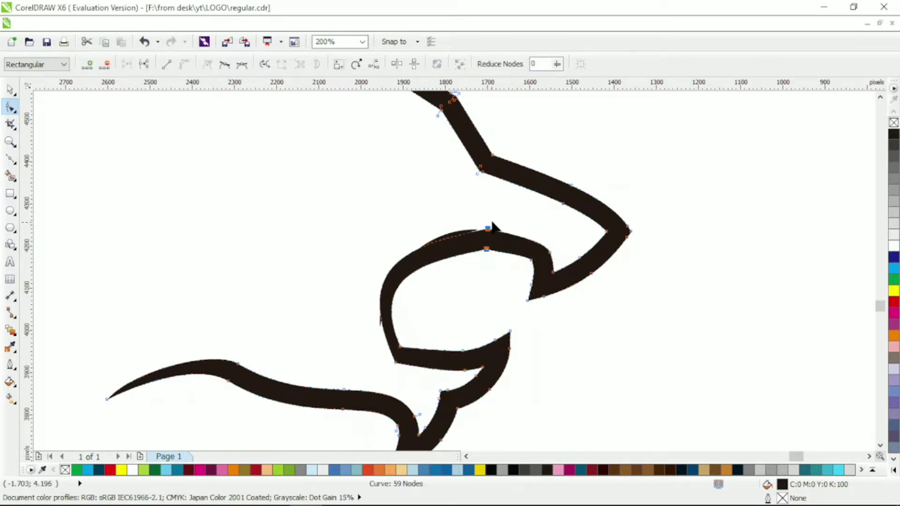
left_click_drag(489, 229, 469, 240)
mouse_move(369, 274)
left_mouse_down()
mouse_move(441, 247)
mouse_move(397, 281)
mouse_move(380, 281)
left_mouse_up()
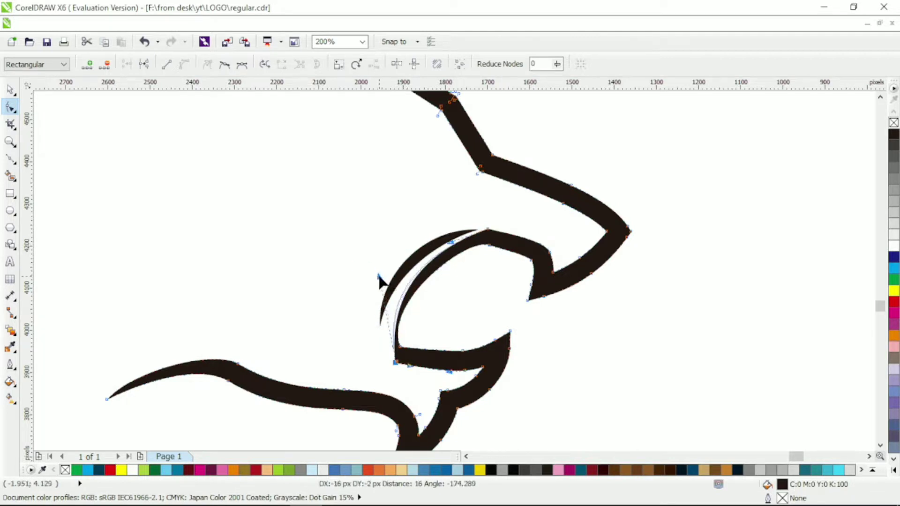
Step: Extend the crescent's lower end into a pointed tip below the mouth corner and reposition its bend nodes
left_click_drag(379, 338, 405, 376)
left_click(378, 328)
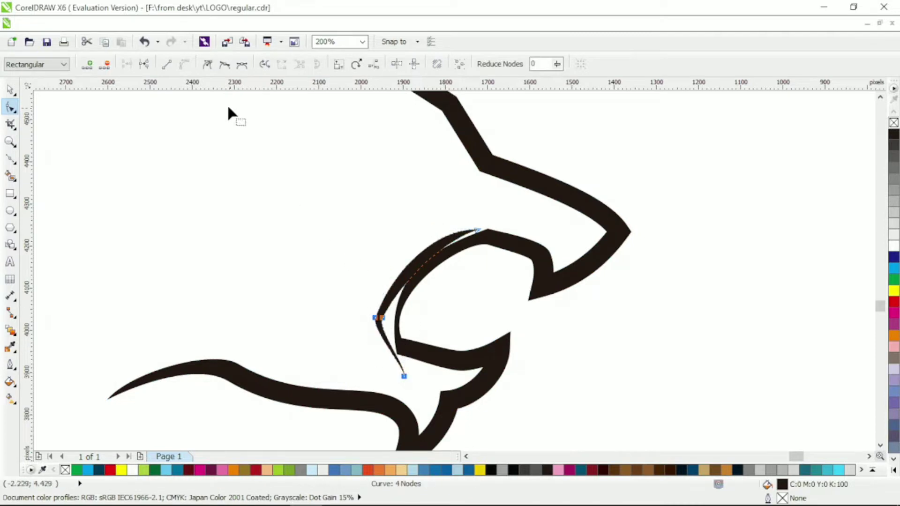
left_click_drag(379, 318, 375, 323)
left_click(405, 371)
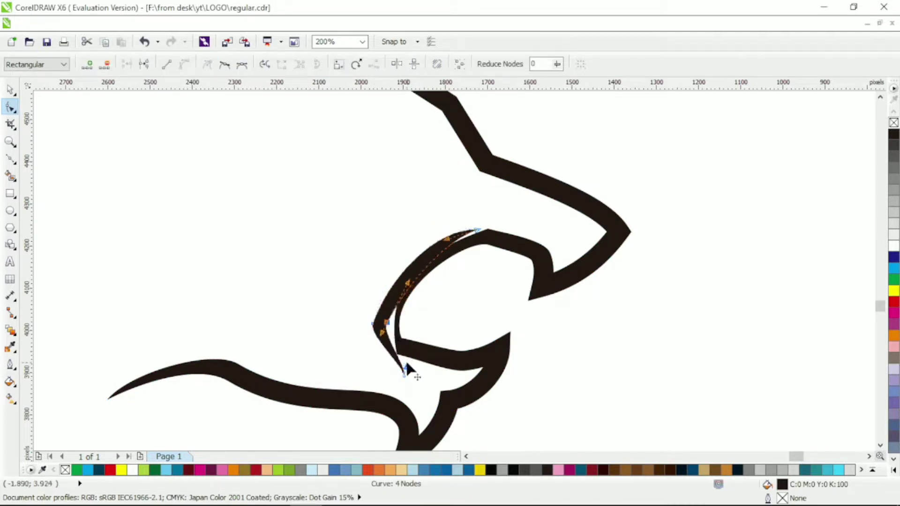
Step: Move the mouth's corner and upper nodes under the crescent and curve the back of the mouth to follow it
left_click(404, 342)
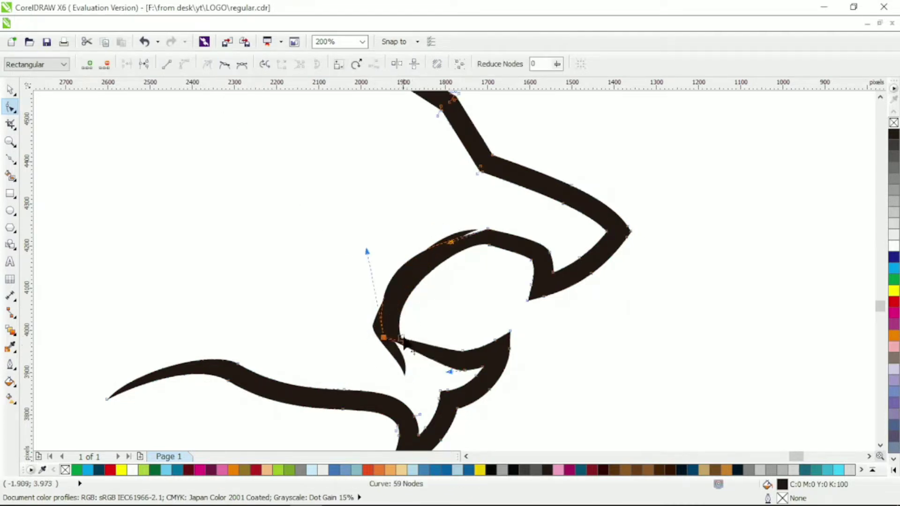
left_click_drag(404, 343, 396, 319)
left_click_drag(367, 252, 382, 281)
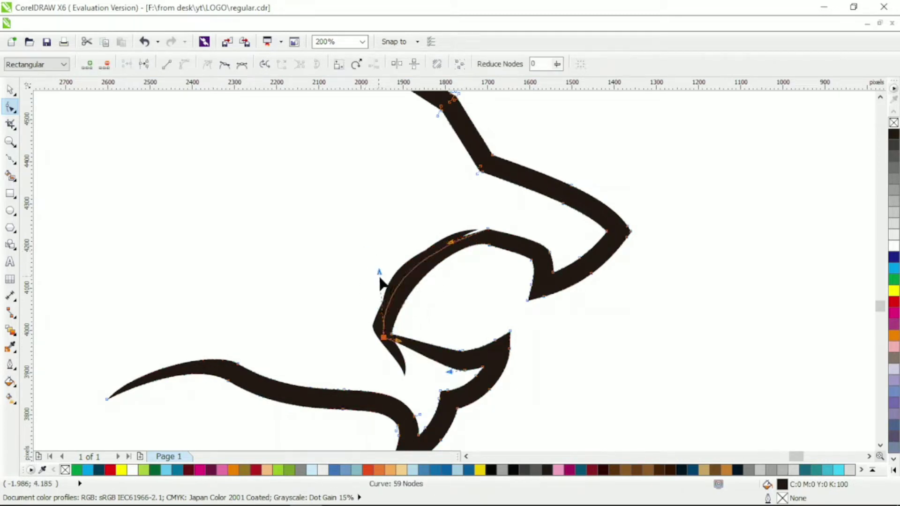
left_click(479, 231)
left_click_drag(491, 223, 478, 237)
key("ctrl+z")
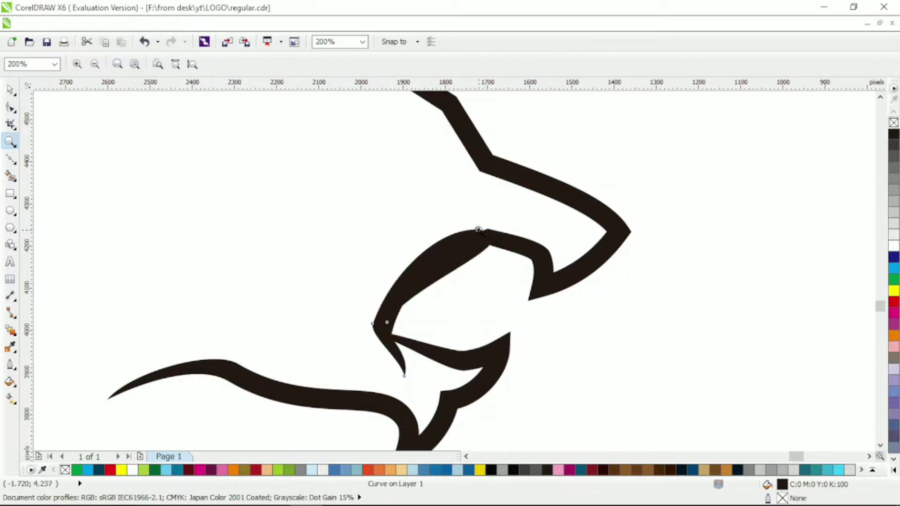
left_click(477, 239)
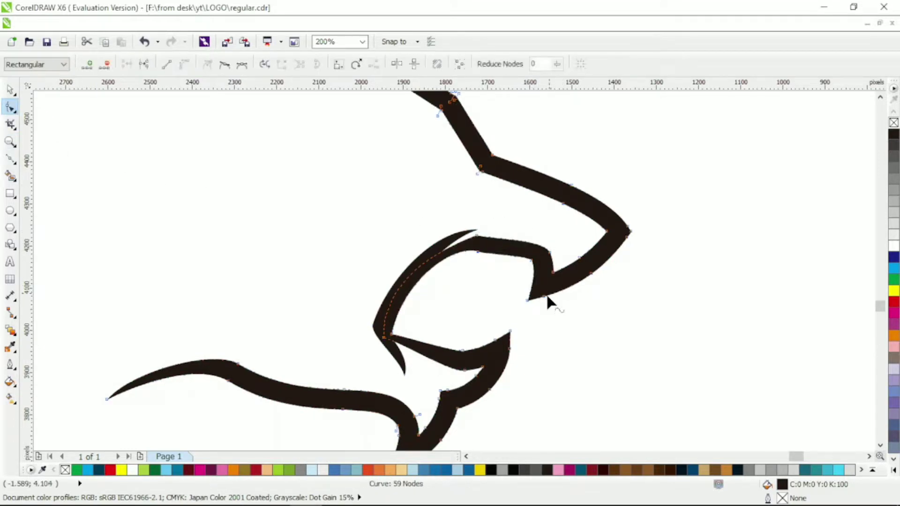
Step: Delete extra nodes from the upper lip and move its inner nodes to thin the lip and fang stroke
left_click_drag(538, 261, 524, 247)
key("Delete")
left_click(475, 249)
left_click_drag(552, 281, 524, 268)
left_click(581, 281)
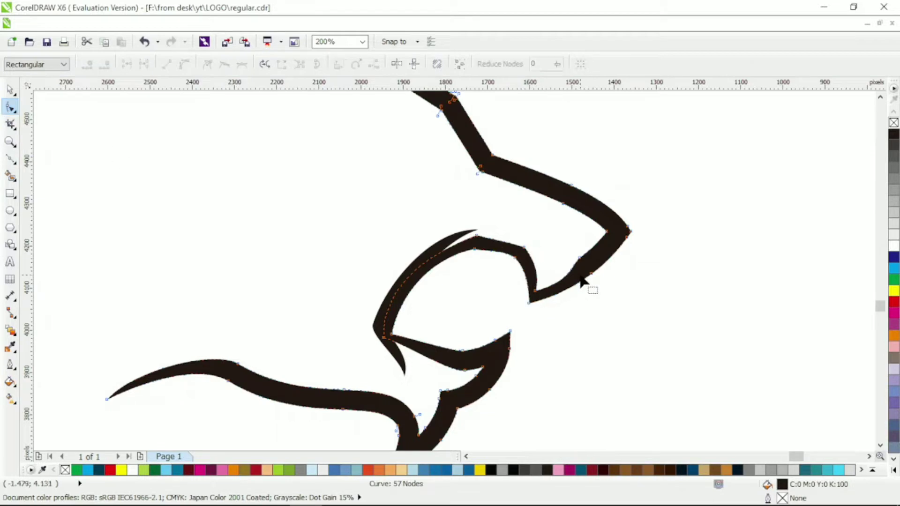
Step: Add nodes along the inner edge of the snout tip and move them to form a solid nose with a notch and a small spike
double_click(570, 272)
left_click_drag(557, 232, 559, 258)
left_click(571, 229)
double_click(566, 212)
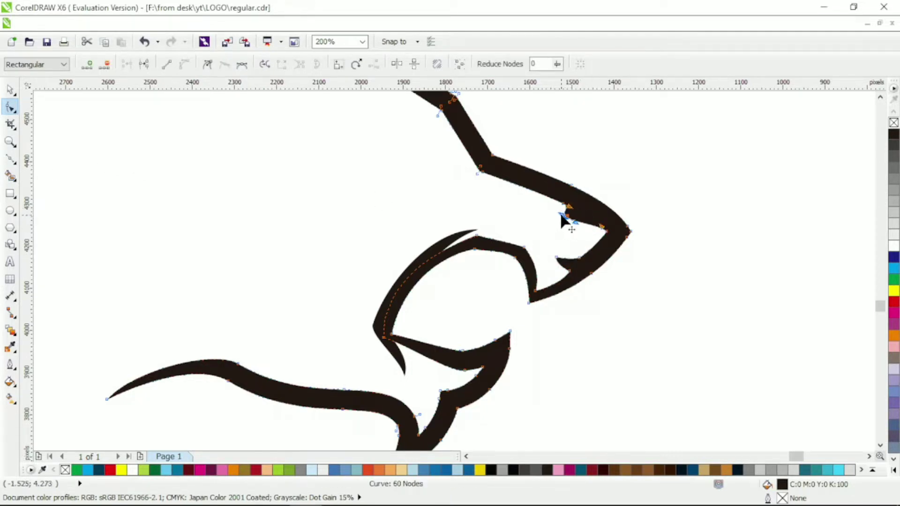
left_click_drag(569, 207, 580, 211)
left_click(592, 248)
left_click_drag(619, 232, 583, 244)
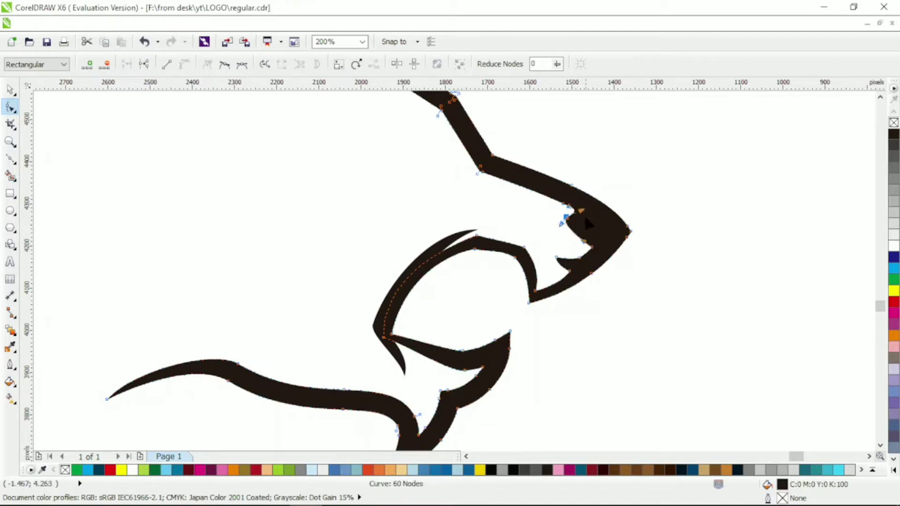
left_click_drag(563, 204, 575, 202)
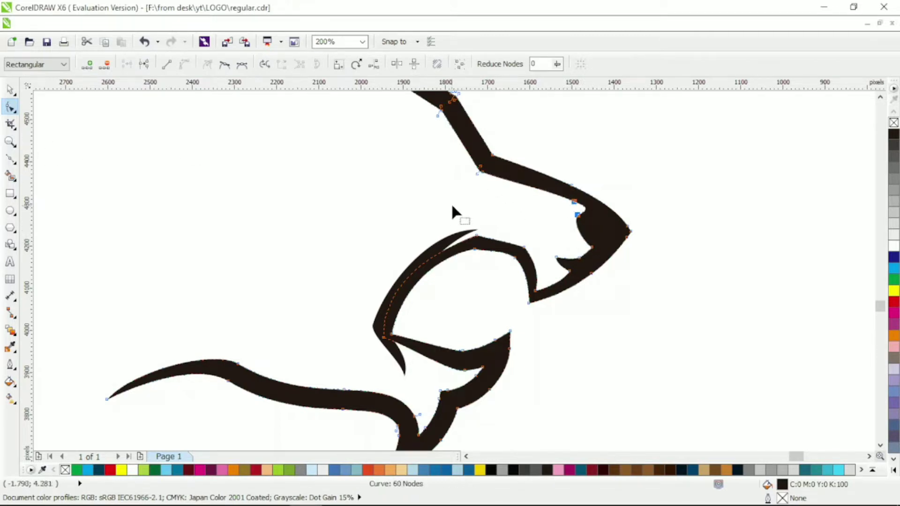
Step: Delete a node beside the nose notch and pull the inner bend between forehead and snout back into a pointed brow spike
key("Delete")
left_click(479, 174)
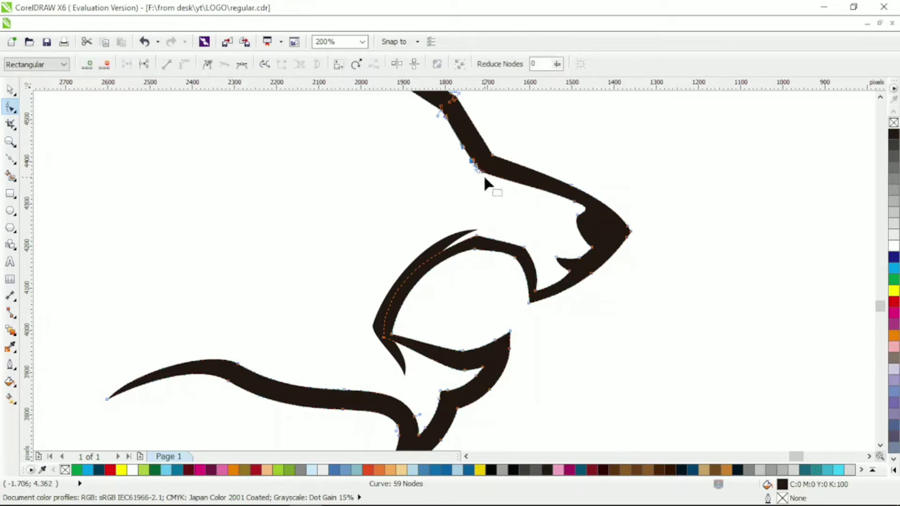
left_click_drag(485, 178, 459, 162)
scroll(507, 214, "left", 2)
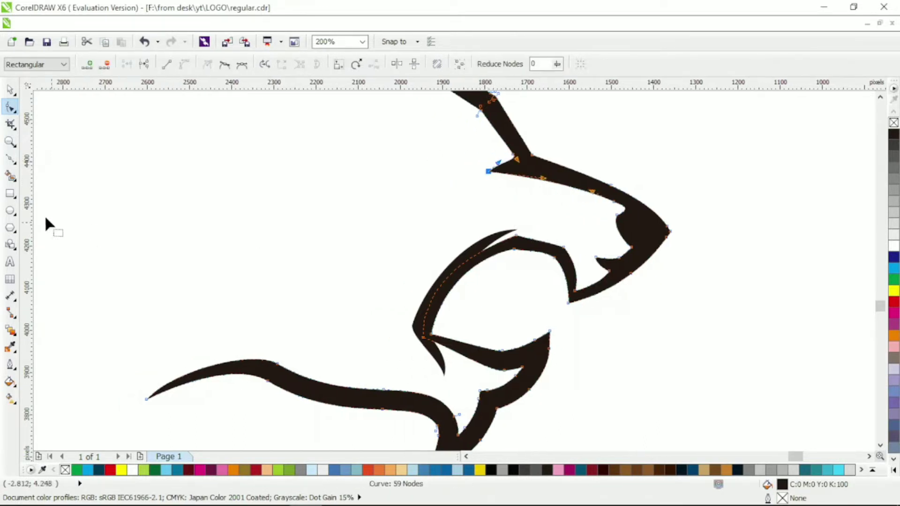
Step: Draw a closed four-node Bezier shape above the crescent's upper end and bend its edges into a slim curved spike
left_click(10, 160)
left_click(425, 249)
left_click(505, 221)
left_click(542, 230)
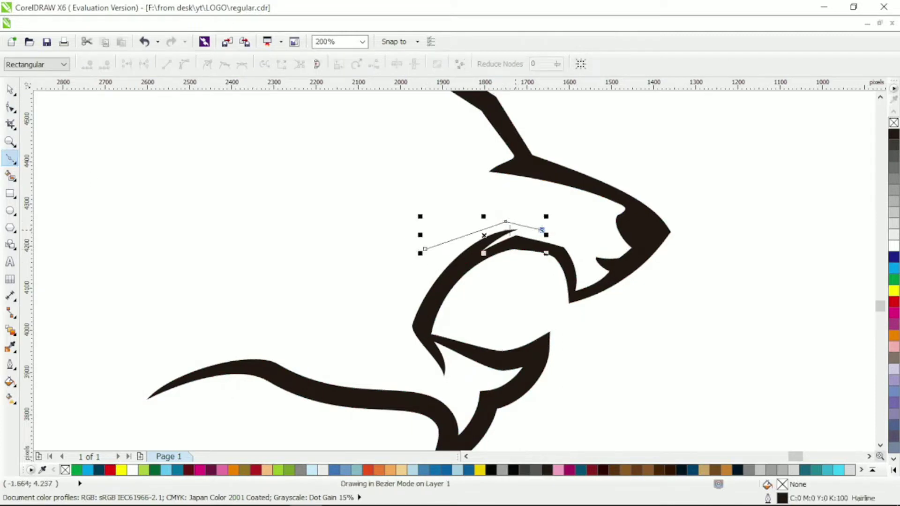
key("F10")
left_click(469, 249)
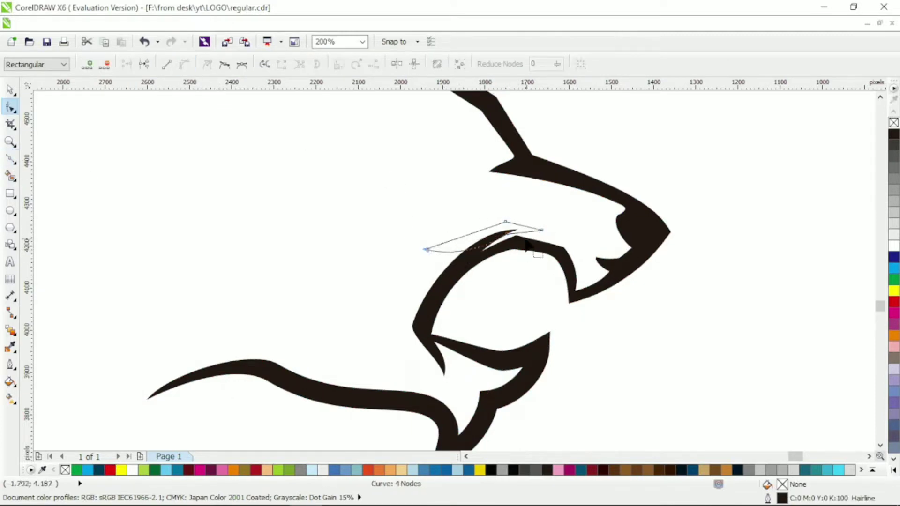
left_click_drag(469, 248, 511, 237)
Step: Fill the new spike black and raise its front tip and inner bend clear of the crescent's tip
left_click(10, 89)
left_click(895, 134)
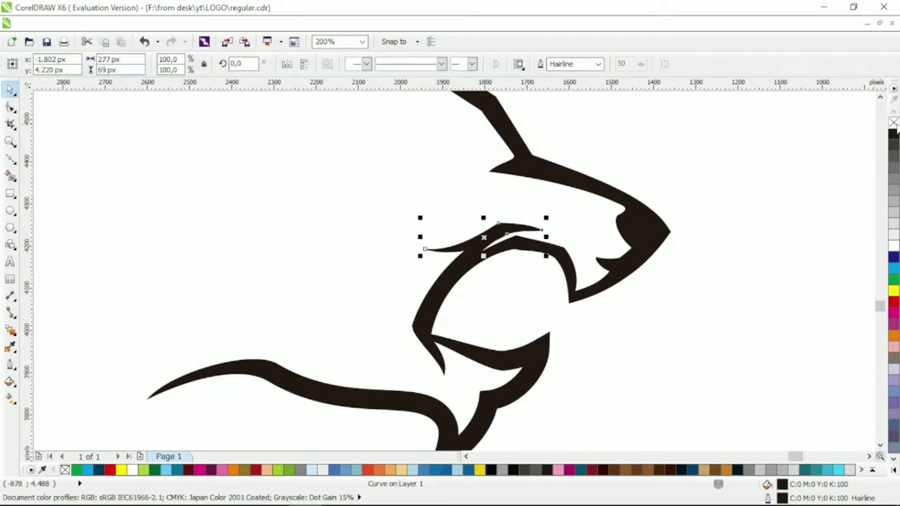
left_click(788, 140)
left_click(10, 160)
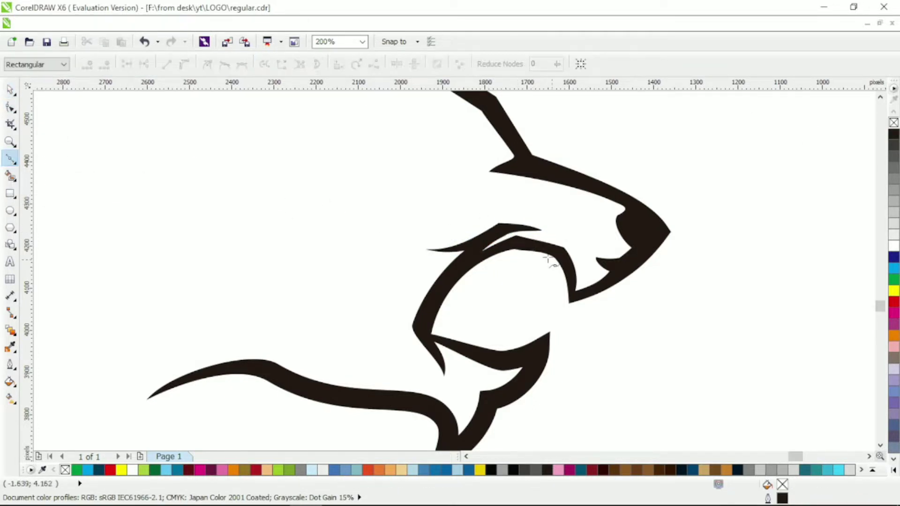
left_click(10, 107)
left_click(539, 229)
left_click_drag(510, 236, 510, 223)
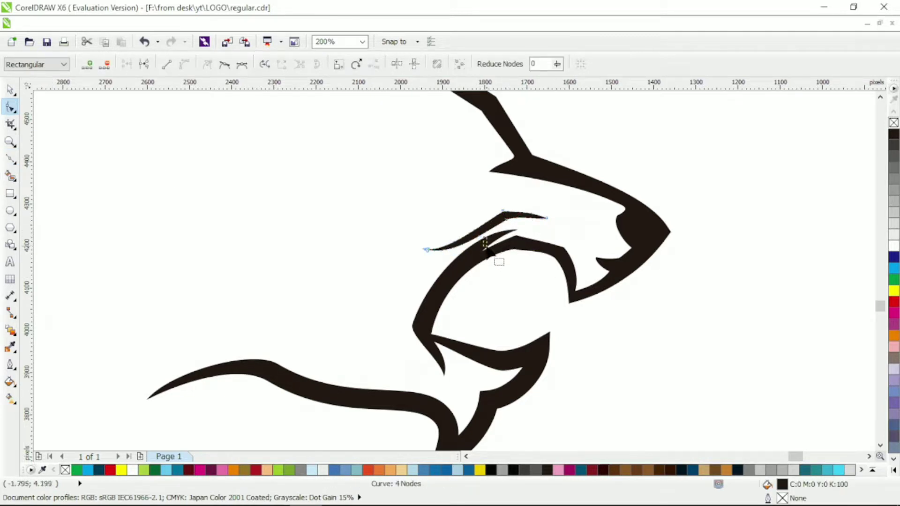
Step: Extend the crescent's upper tip forward beneath the spike and adjust the curve of its outer edge
key("F5")
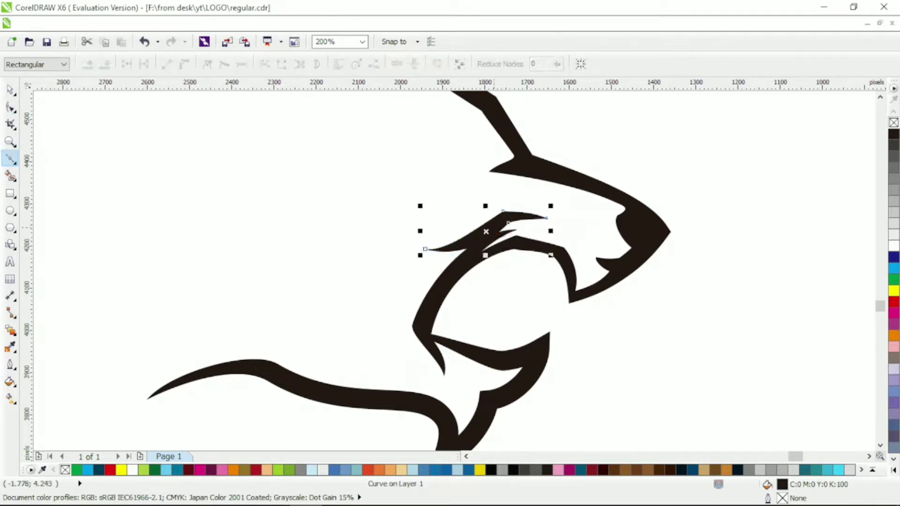
key("F10")
left_click(518, 230)
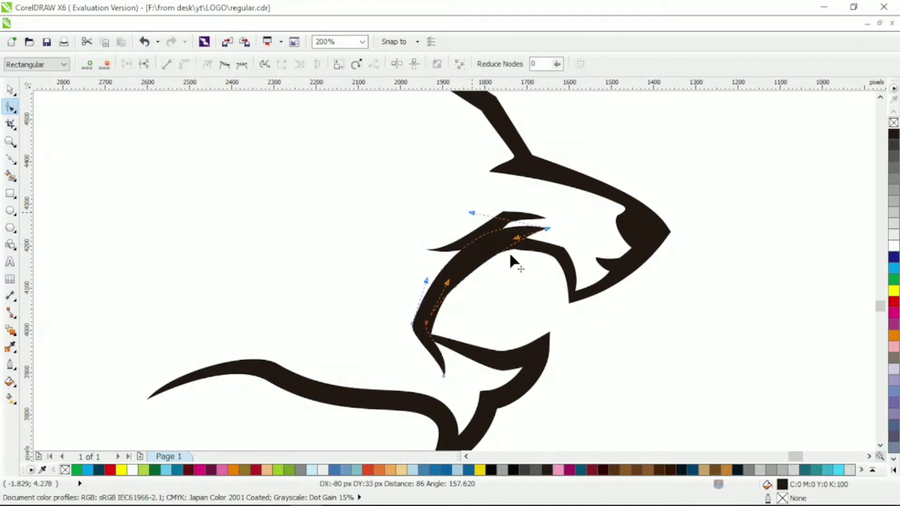
left_click_drag(524, 285, 521, 253)
Step: Shift the nose, upper lip and fang nodes of the head outline back to shorten the snout
left_click(566, 269)
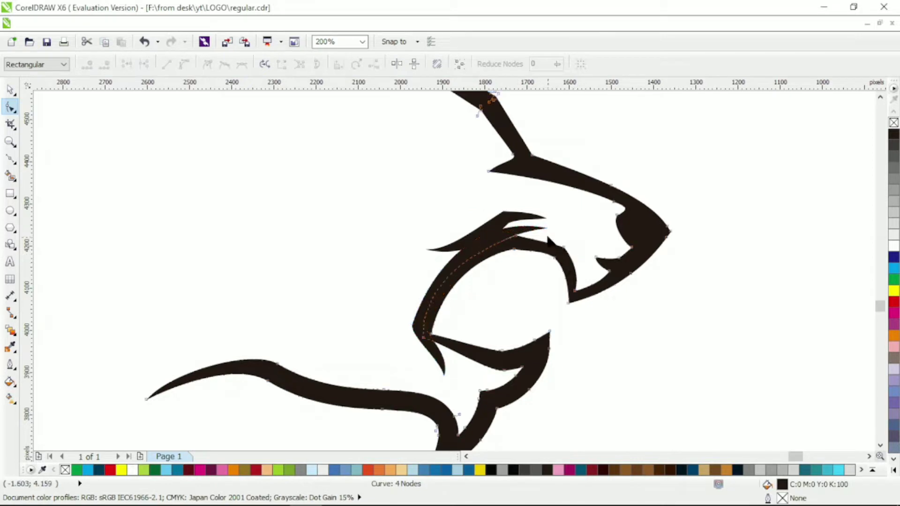
left_click(550, 264)
left_click_drag(587, 310, 553, 310)
left_click_drag(568, 302, 549, 304)
Step: Delete extra nodes from the lower jaw, thin its lip stroke and move the jaw's tip slightly back
left_click(537, 357)
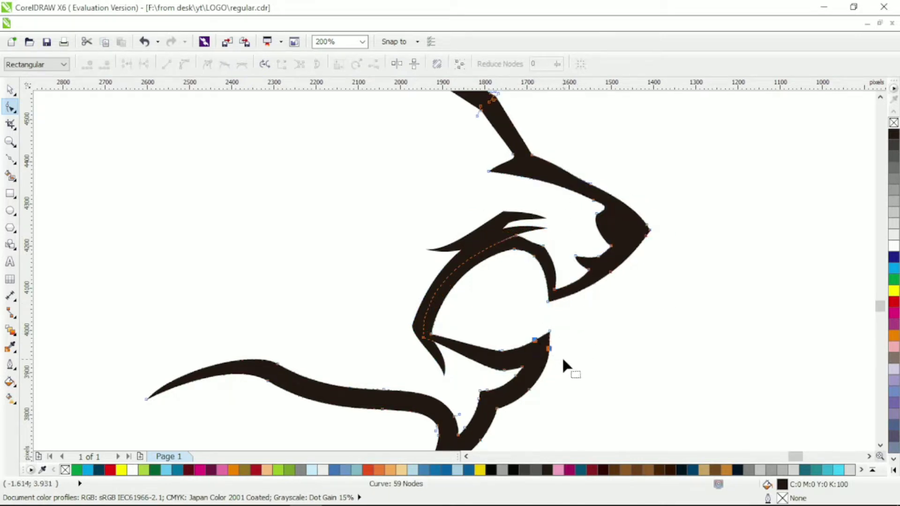
key("Delete")
left_click_drag(503, 353, 486, 374)
key("Delete")
left_click_drag(551, 331, 531, 332)
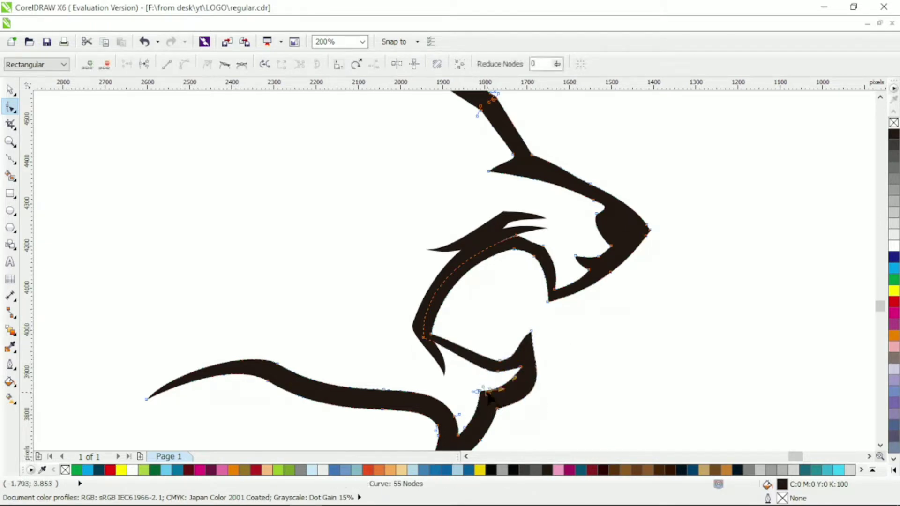
key("Delete")
left_click_drag(532, 332, 536, 341)
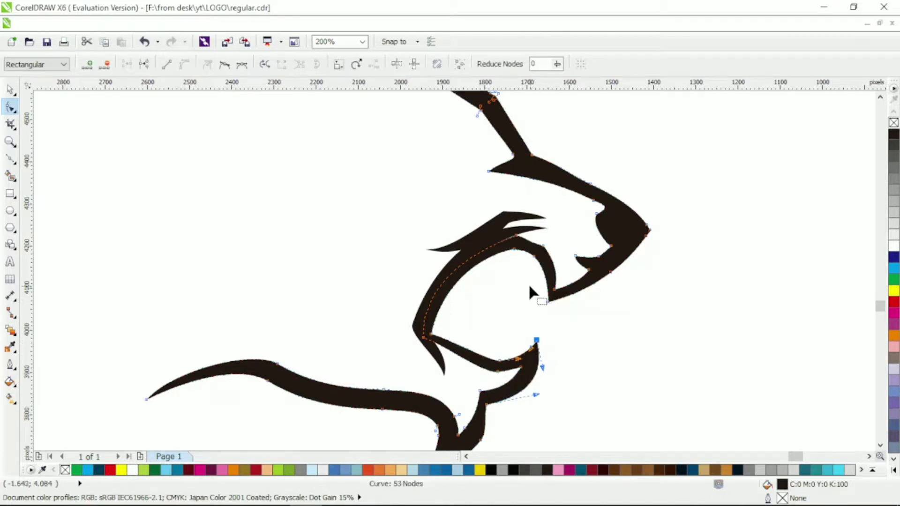
Step: Lengthen the upper fang downward and adjust the bend node at the top of its outer edge
left_click_drag(530, 287, 561, 281)
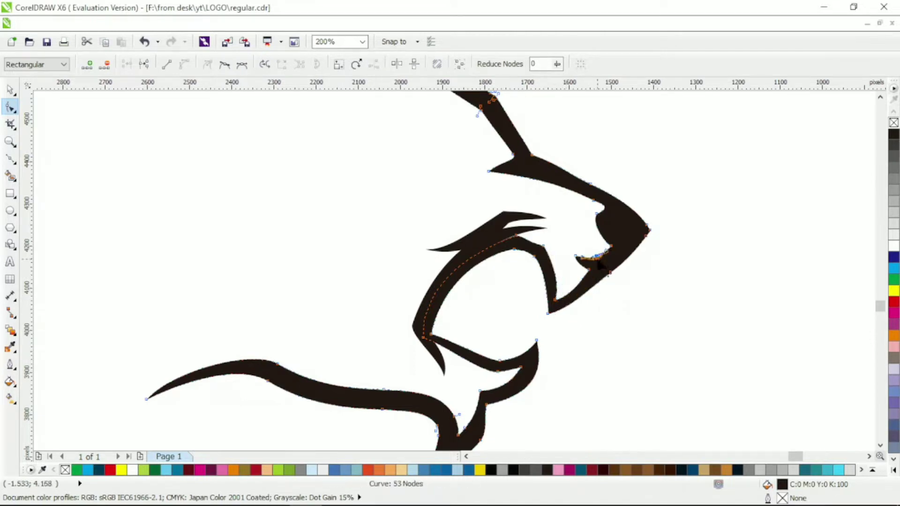
mouse_move(545, 250)
left_mouse_down()
mouse_move(530, 246)
mouse_move(534, 256)
left_mouse_up()
Step: Draw a three-node Bezier shape from the crescent's lower end to the chin and reshape it into a curved sliver
key("F5")
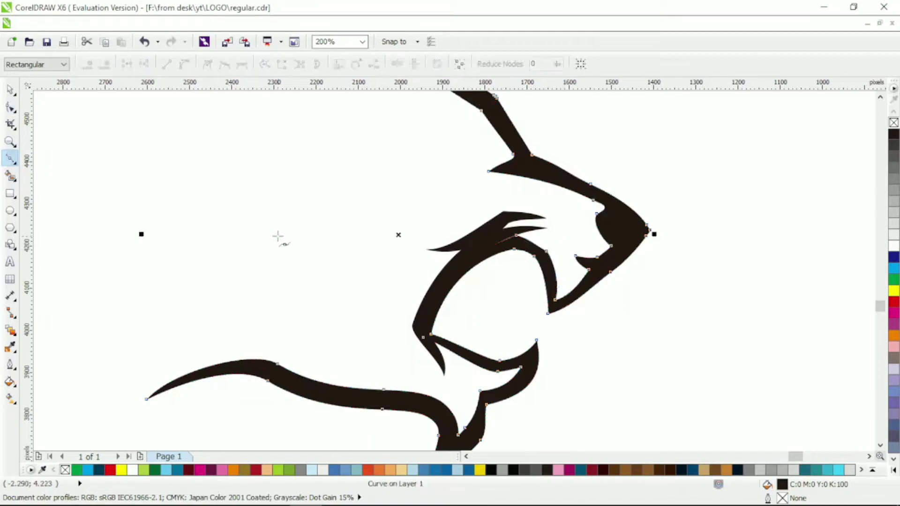
scroll(487, 344, "down", 1)
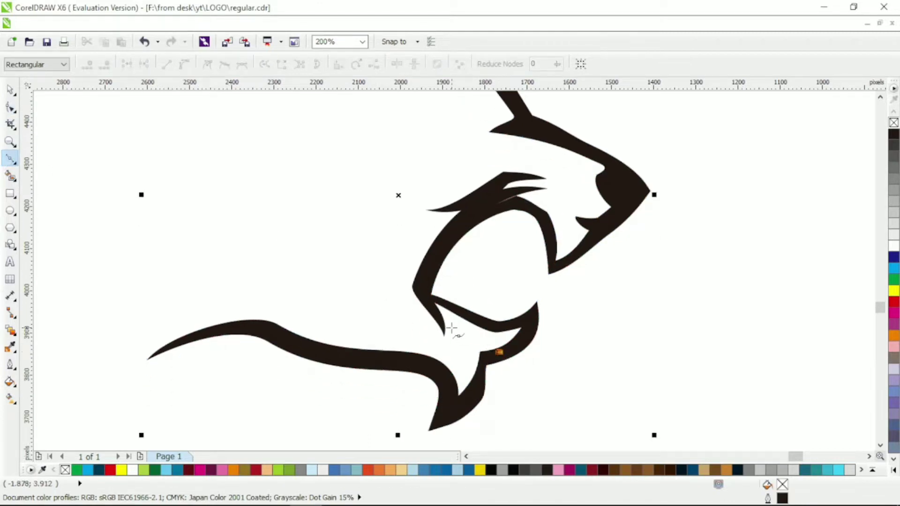
left_click(437, 315)
left_click_drag(485, 362, 499, 353)
key("F10")
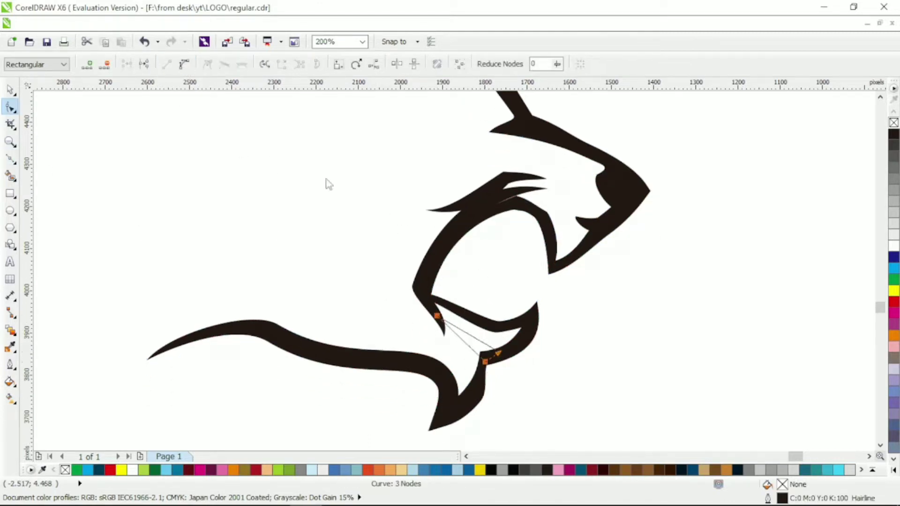
mouse_move(437, 316)
left_mouse_down()
mouse_move(432, 301)
mouse_move(451, 319)
left_mouse_up()
Step: Combine the new chin sliver with the black head outline
left_click(10, 89)
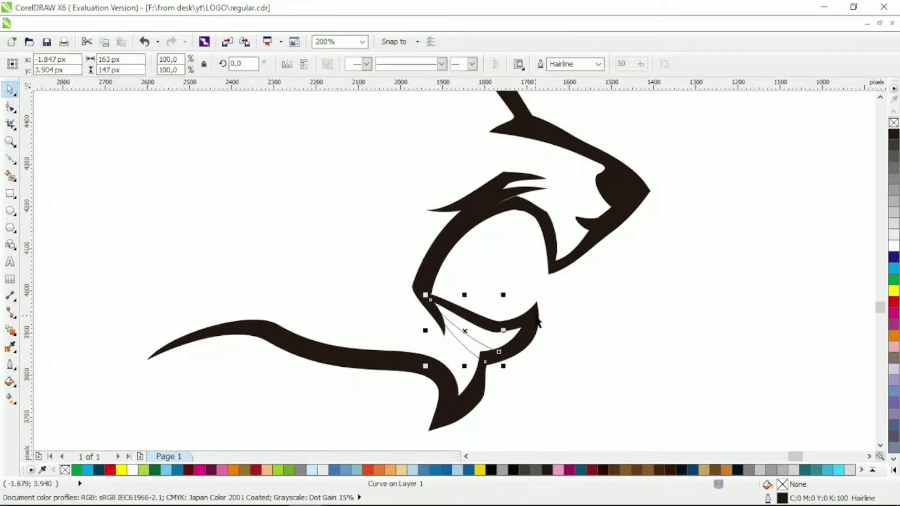
key("ctrl+a")
key("ctrl+l")
key("F10")
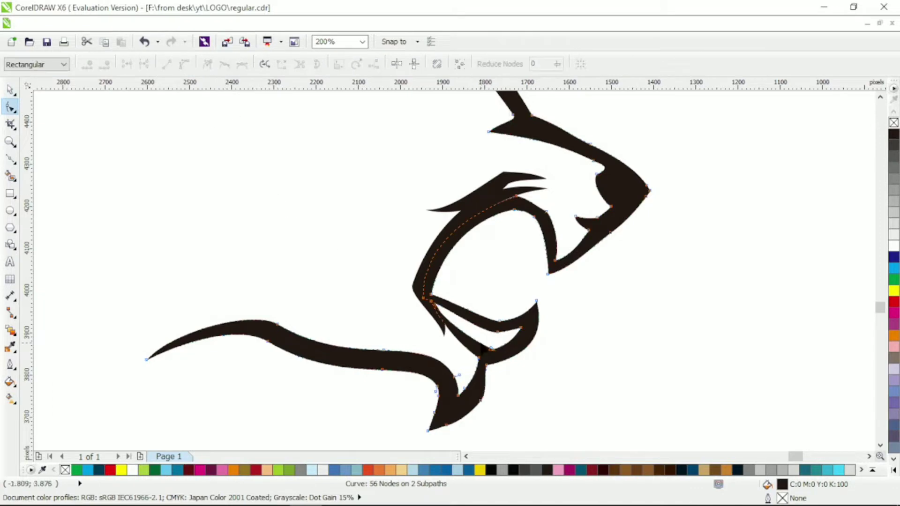
Step: Reposition the lower lip's nodes and move the mouth corner forward to thicken the back of the mouth
left_click_drag(498, 336, 539, 328)
left_click_drag(488, 315, 489, 319)
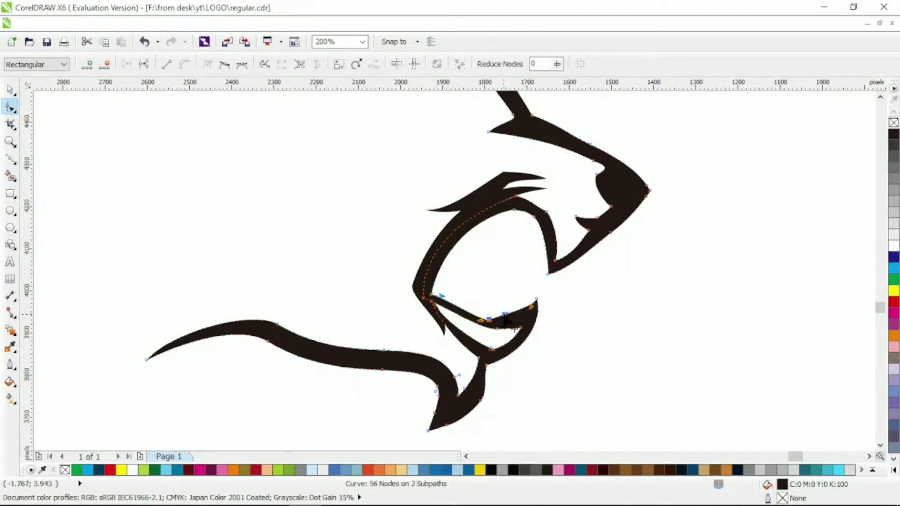
left_click(439, 296)
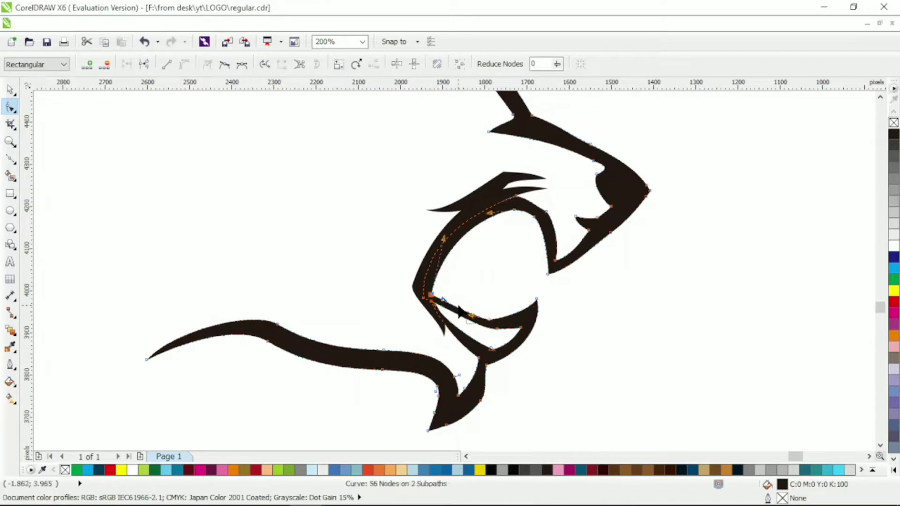
left_click(438, 313)
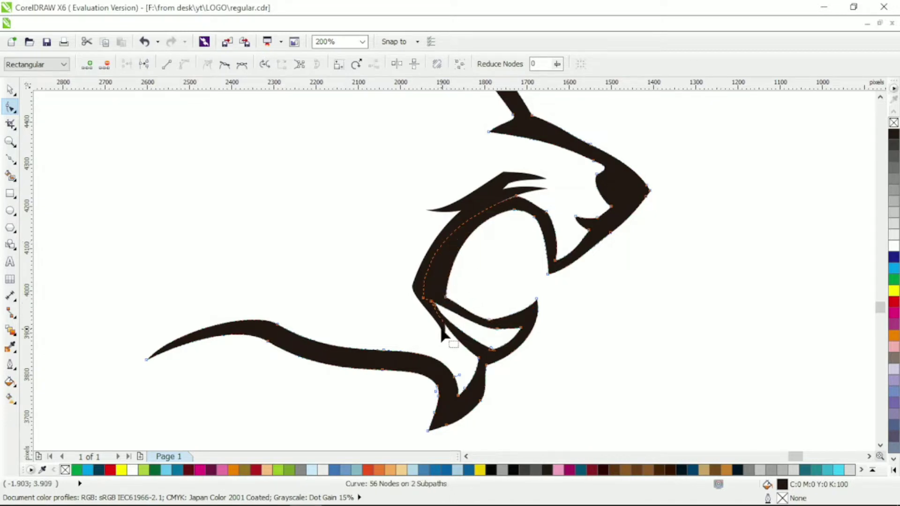
left_click(434, 319)
Step: Try to join all the logo's shapes into one silhouette and undo it
left_click(11, 89)
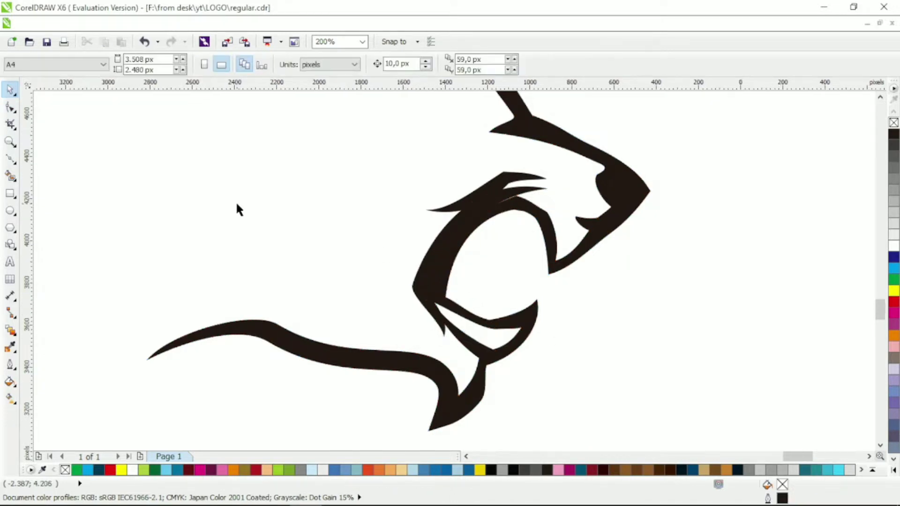
scroll(237, 206, "down", 2)
left_click_drag(513, 113, 135, 411)
left_click(450, 136)
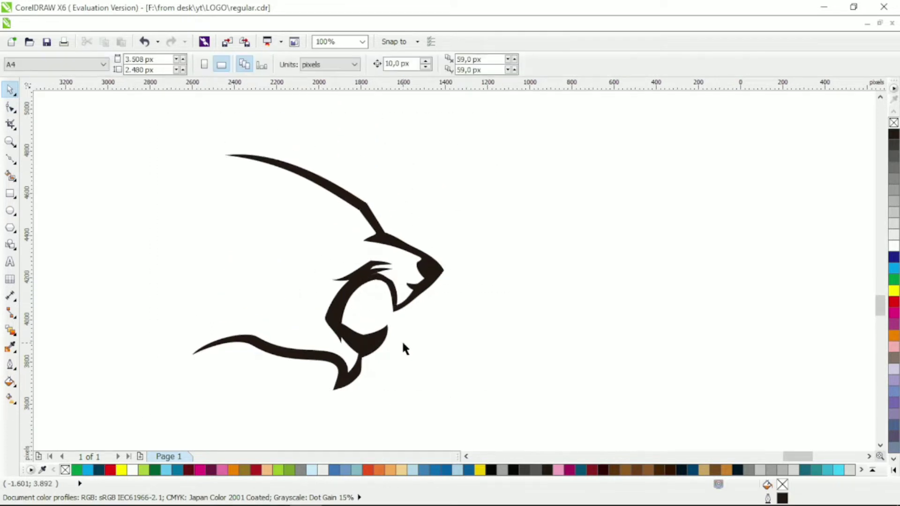
left_click(402, 340)
left_click(429, 336)
Step: Draw a three-node Bezier shape beside the crescent's lower tip and use it to trim the jaw stroke's lower edge
scroll(354, 338, "up", 3)
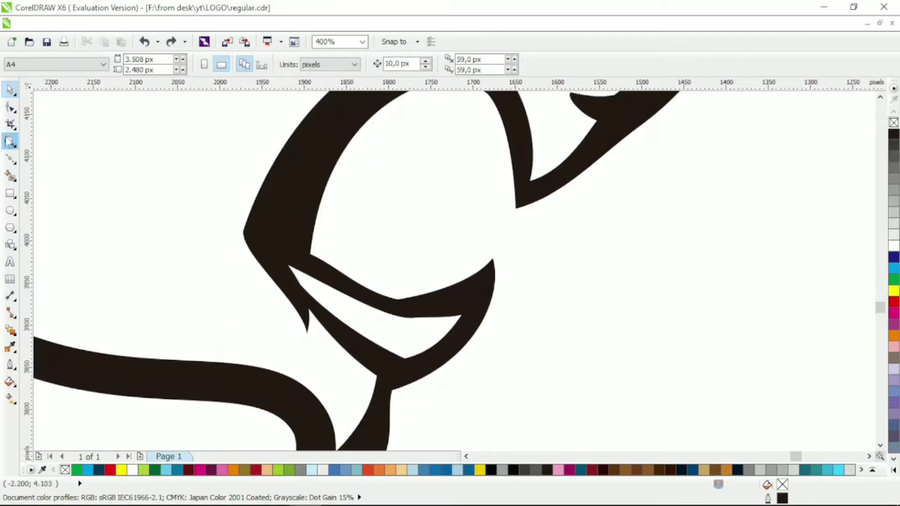
left_click(10, 159)
left_click(313, 341)
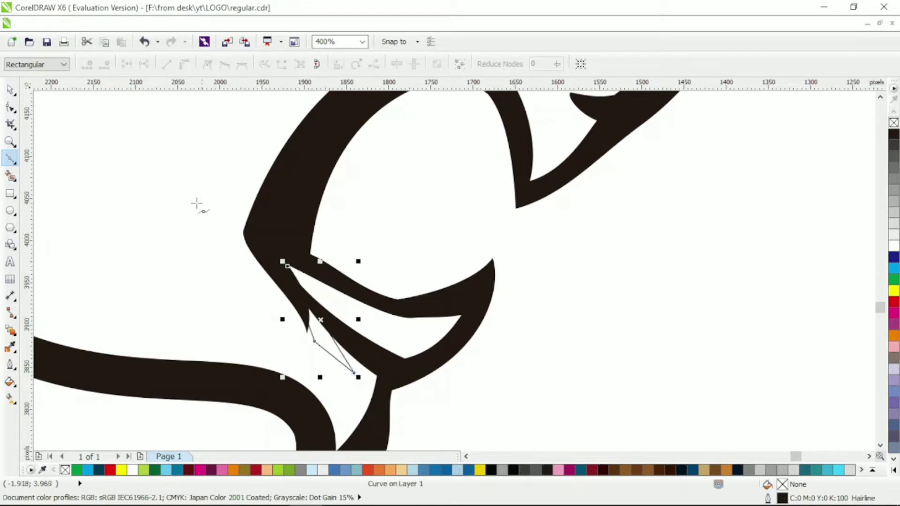
key("F10")
left_click_drag(354, 374, 368, 372)
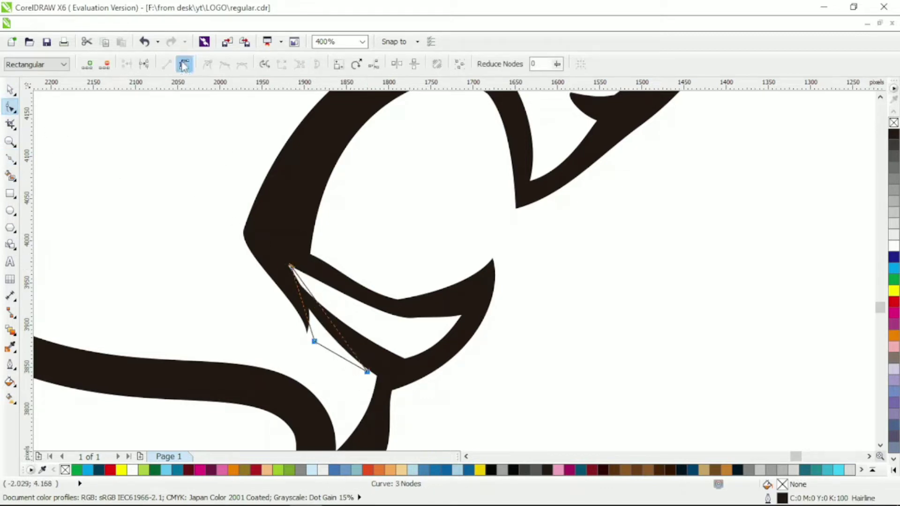
left_click(184, 65)
key("space")
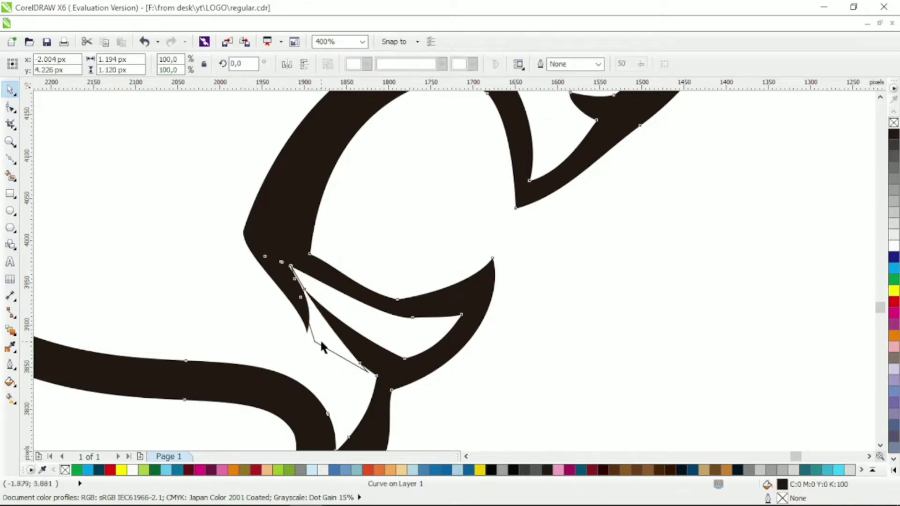
left_click(341, 346)
Step: Pull the jaw stroke's back end away from the crescent into a free point and raise the mouth arch's upper inner node
key("F10")
left_click(317, 297)
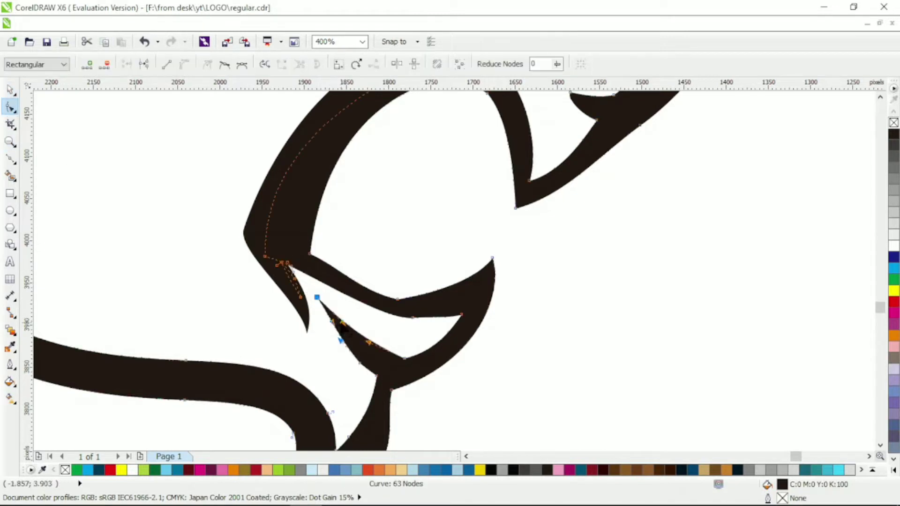
left_click_drag(342, 331, 379, 318)
scroll(408, 295, "up", 1)
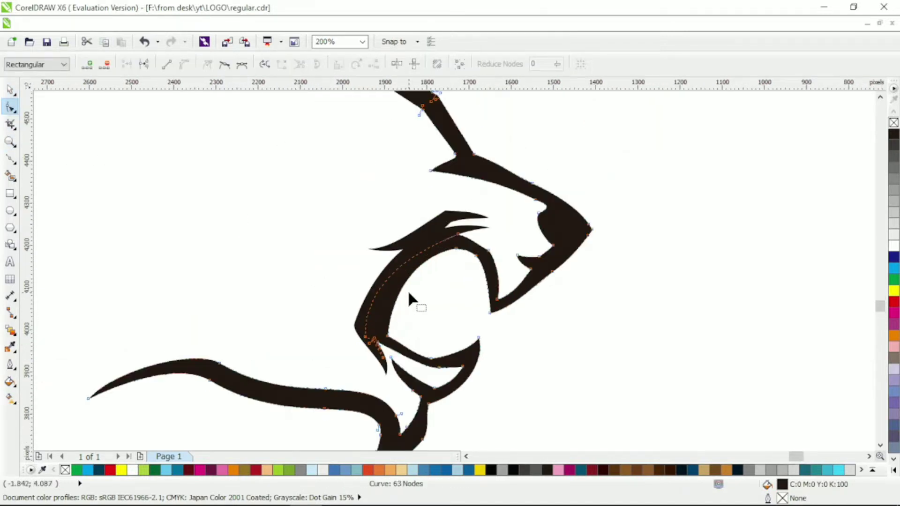
left_click_drag(456, 253, 336, 240)
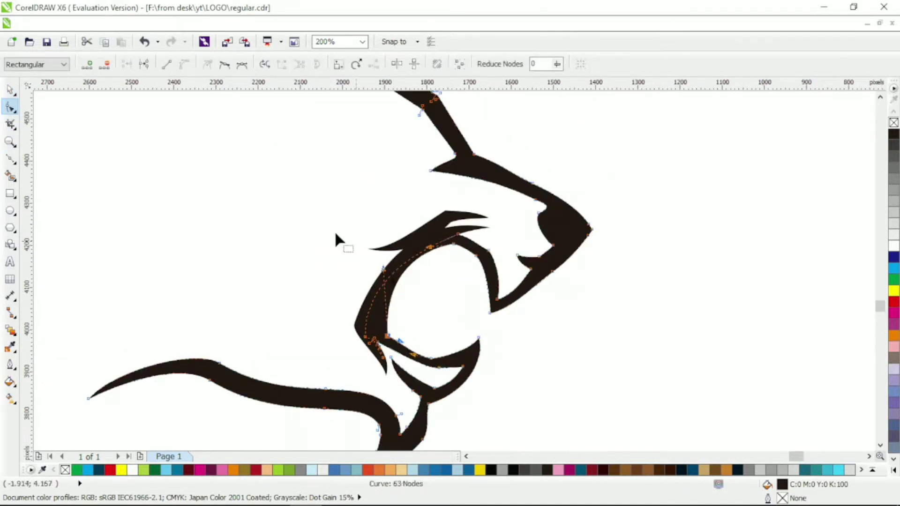
left_click_drag(371, 267, 371, 266)
Step: Select all the logo's shapes and merge them into a single black curve
key("space")
scroll(471, 261, "down", 1)
left_click_drag(540, 108, 129, 394)
scroll(349, 277, "up", 1)
key("ctrl+l")
key("F10")
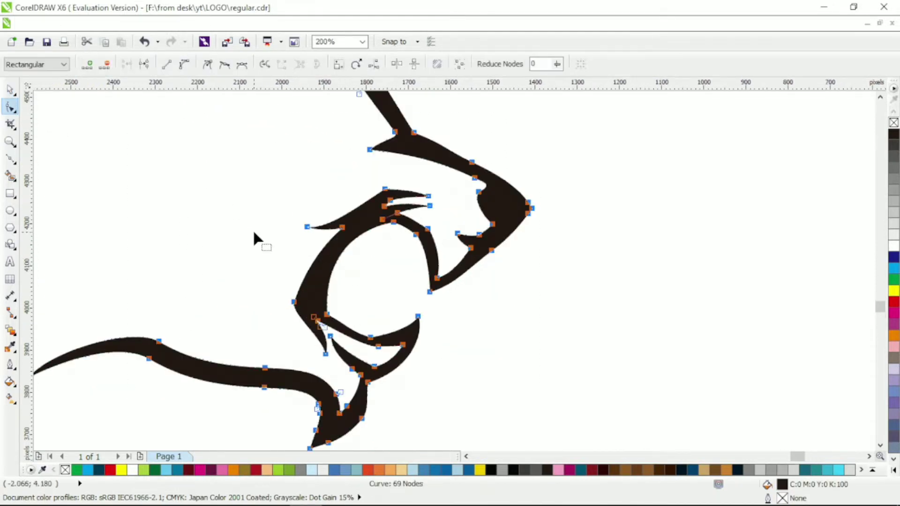
key("Escape")
Step: Sharpen the crescent's rear corner and reshape the edge and point of its lower tip
scroll(312, 331, "up", 1)
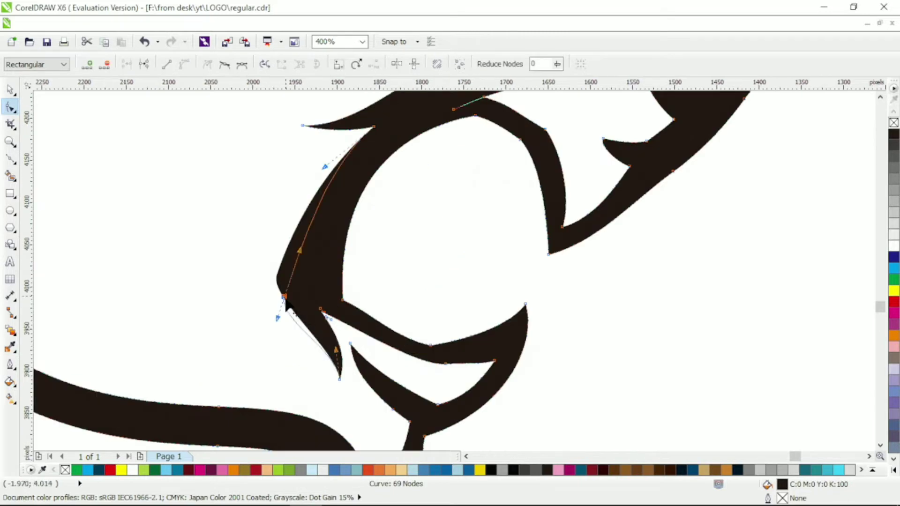
left_click_drag(323, 352, 331, 362)
scroll(331, 365, "down", 1)
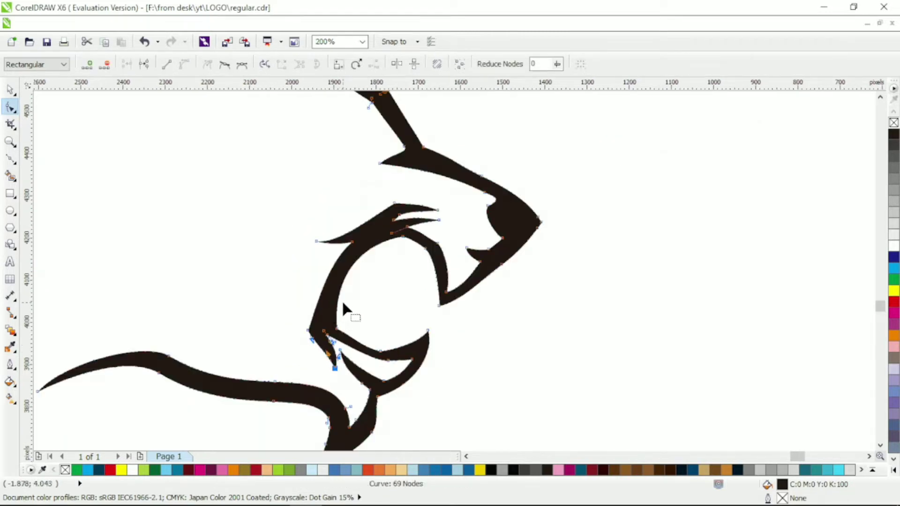
Step: Straighten the upper spike's rear end into a lower point and reshape the inner curve at the back of the mouth
left_click(317, 242)
scroll(323, 253, "up", 1)
left_click_drag(312, 267, 311, 270)
left_click_drag(345, 241, 384, 227)
scroll(486, 319, "down", 1)
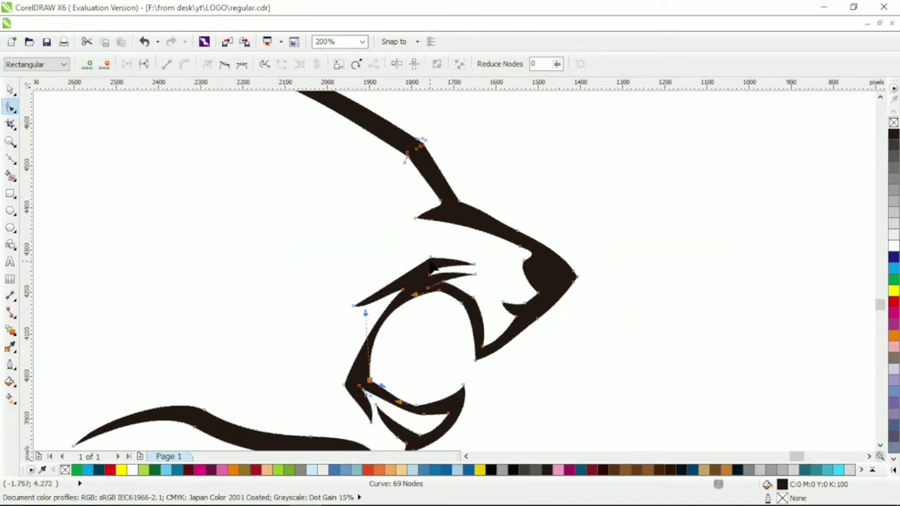
Step: Shift the peak node of the spike above the mouth arch upward and away from the nose
left_click_drag(430, 266, 417, 256)
scroll(486, 294, "down", 1)
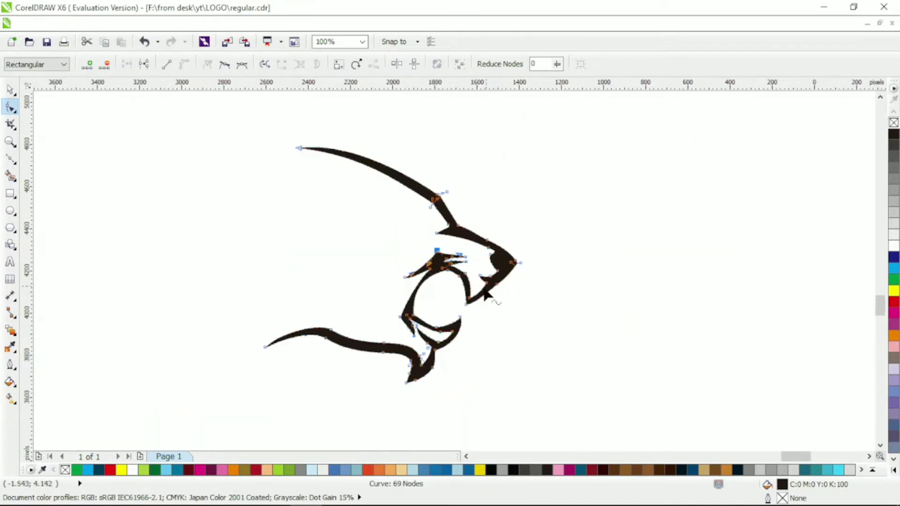
scroll(486, 294, "up", 1)
Step: Draw a triangular eye about 173 by 100 px behind the snout, curve its sides and fill it black without an outline
left_click(18, 159)
left_click(477, 208)
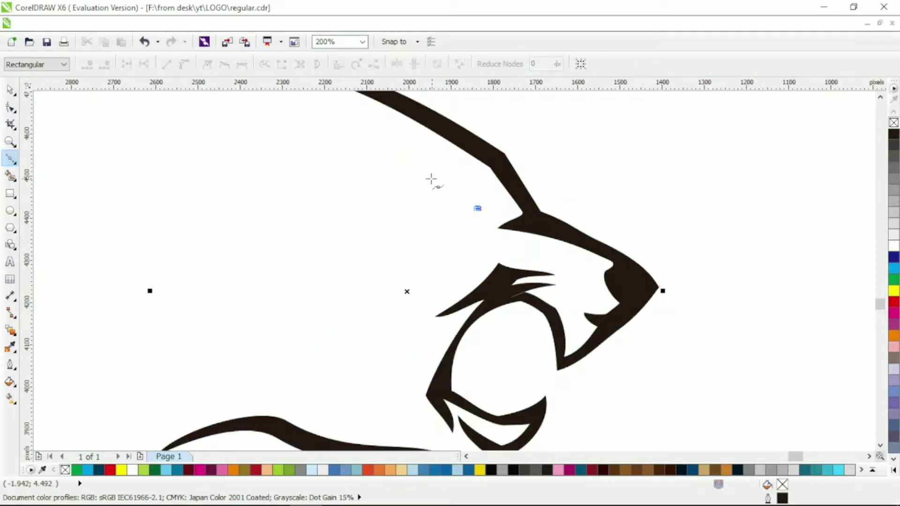
left_click(404, 169)
key("F10")
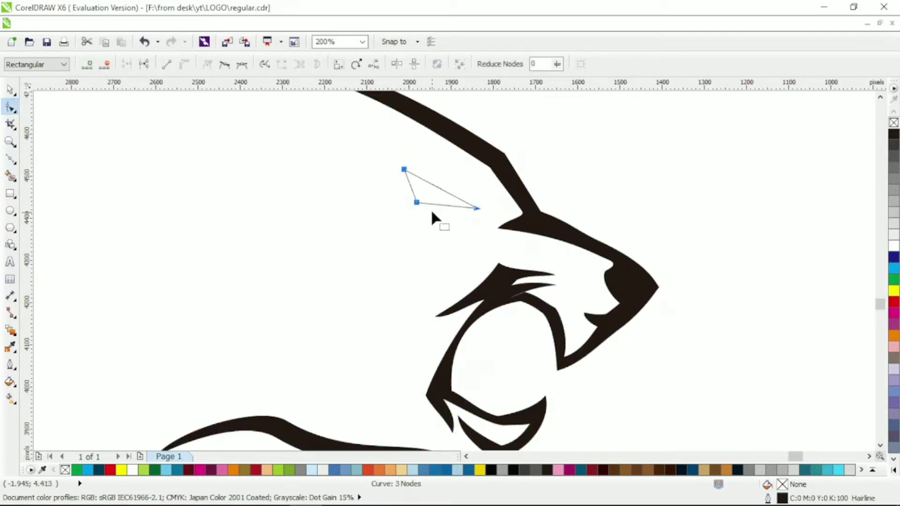
left_click_drag(411, 188, 404, 165)
left_click(894, 134)
right_click(894, 123)
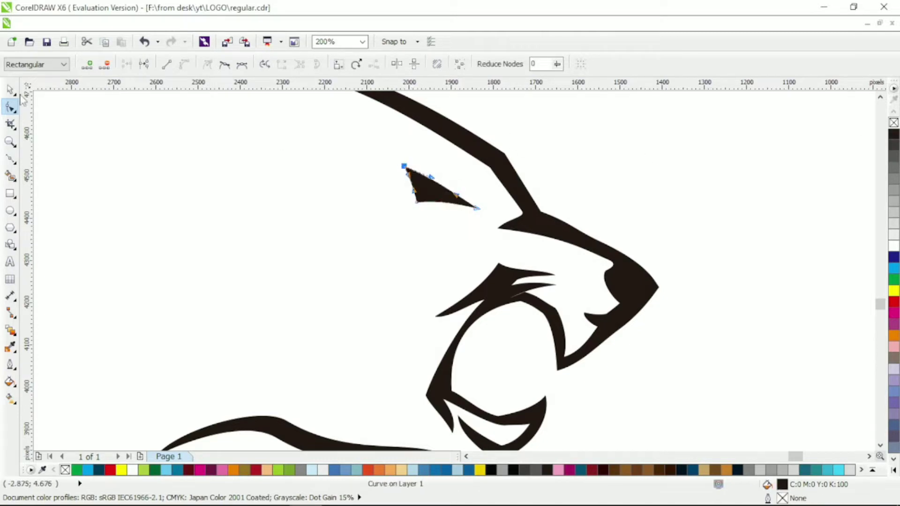
left_click(10, 89)
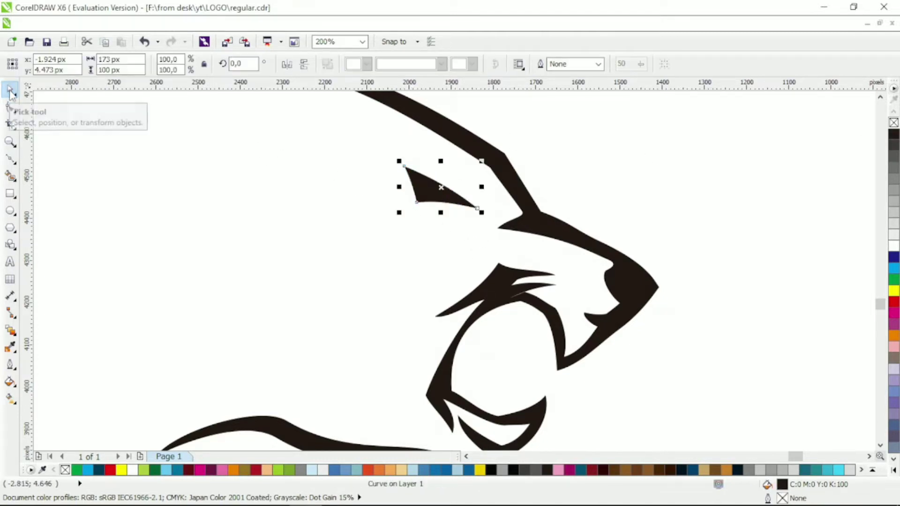
Step: Draw a closed four-point spike outline overlapping the eye's upper front edge
left_click(10, 158)
scroll(447, 140, "up", 1)
left_click(423, 191)
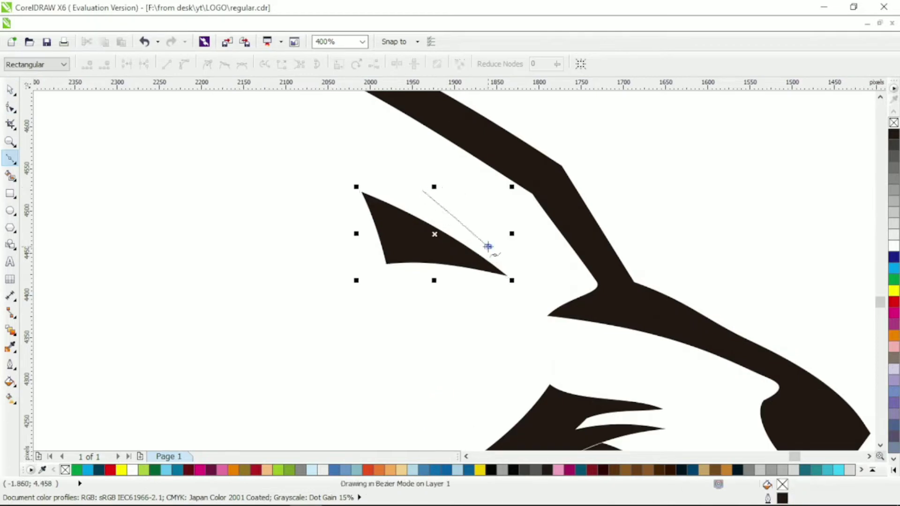
left_click(488, 246)
left_click(527, 259)
left_click(471, 257)
left_click(423, 191)
Step: Adjust the eye spike's nodes and curve its edges to about 127 by 91 px, and fill it black
key("F10")
left_click_drag(424, 191, 420, 189)
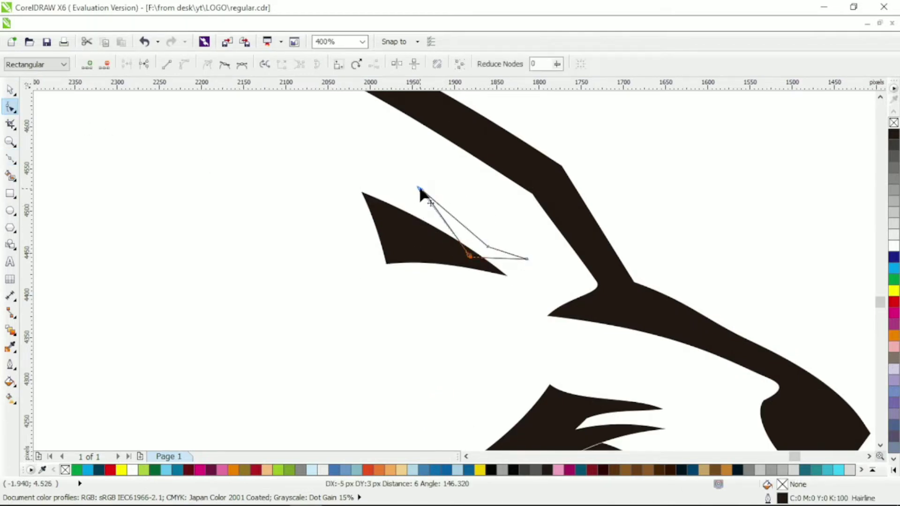
left_click_drag(470, 257, 463, 258)
left_click_drag(527, 259, 526, 265)
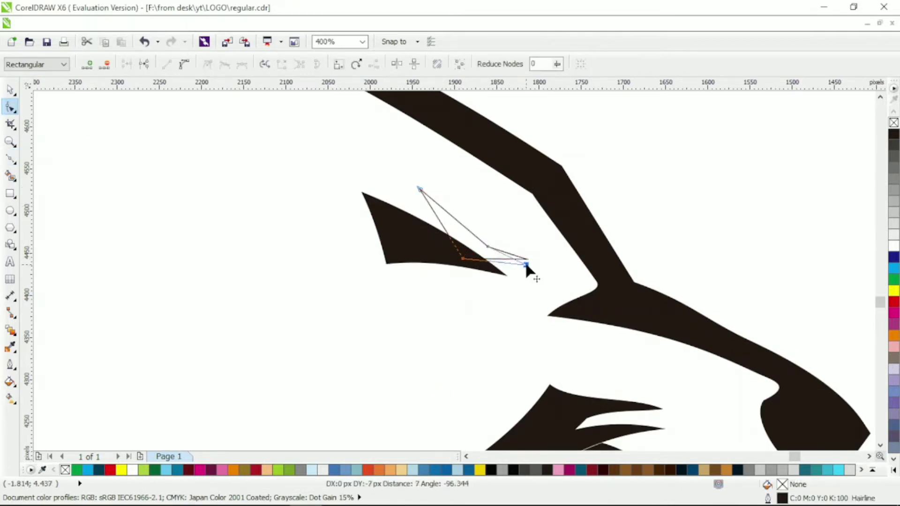
left_click(457, 215)
key("space")
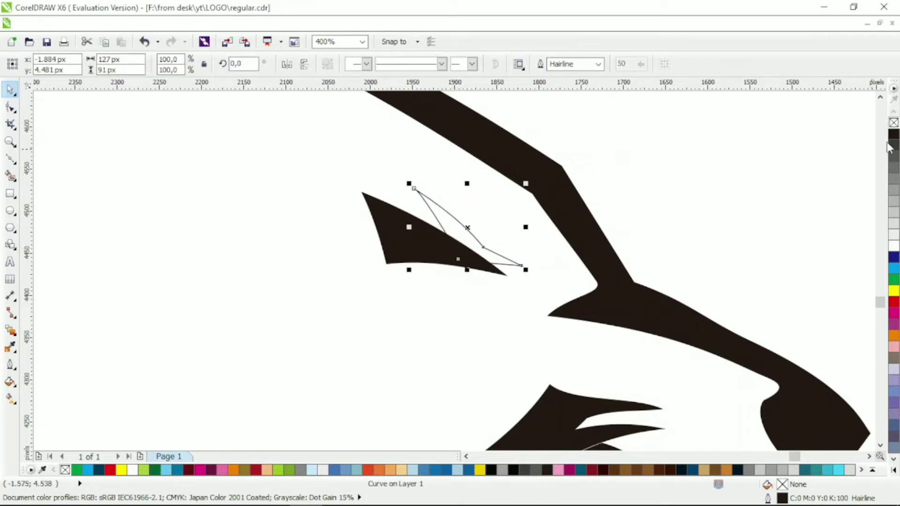
left_click(895, 134)
left_click(659, 165)
scroll(654, 203, "down", 2)
scroll(688, 222, "up", 1)
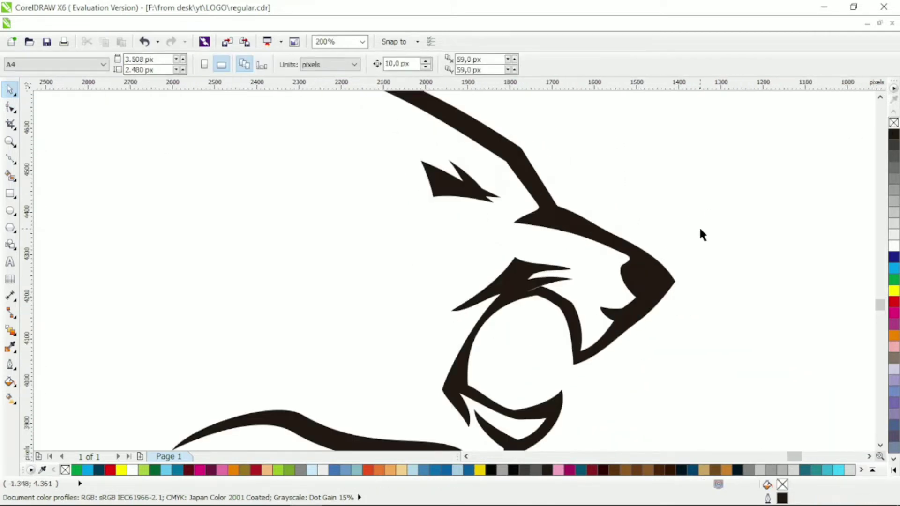
Step: Delete the surplus nodes around the inner notch at the mouth's rear corner
scroll(610, 286, "down", 2)
scroll(516, 376, "up", 1)
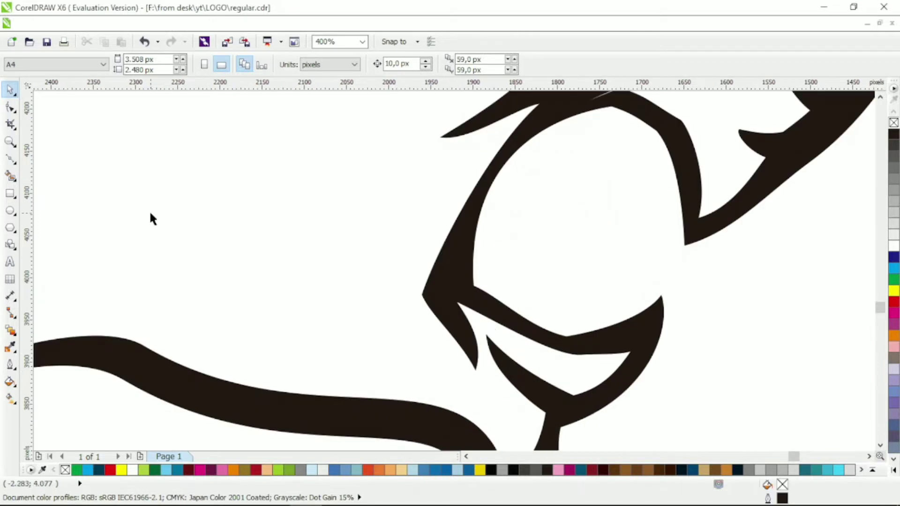
left_click(10, 107)
left_click(449, 262)
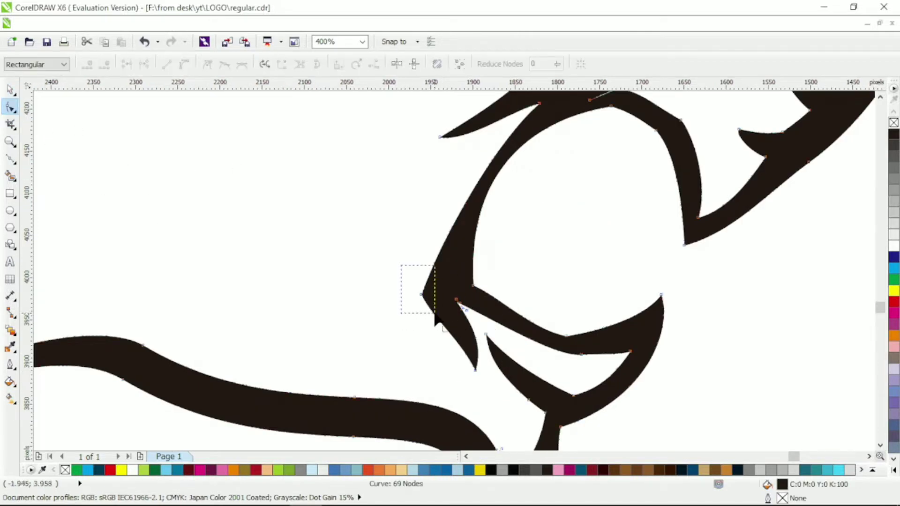
scroll(469, 328, "up", 1)
left_click_drag(490, 282, 462, 310)
key("Delete")
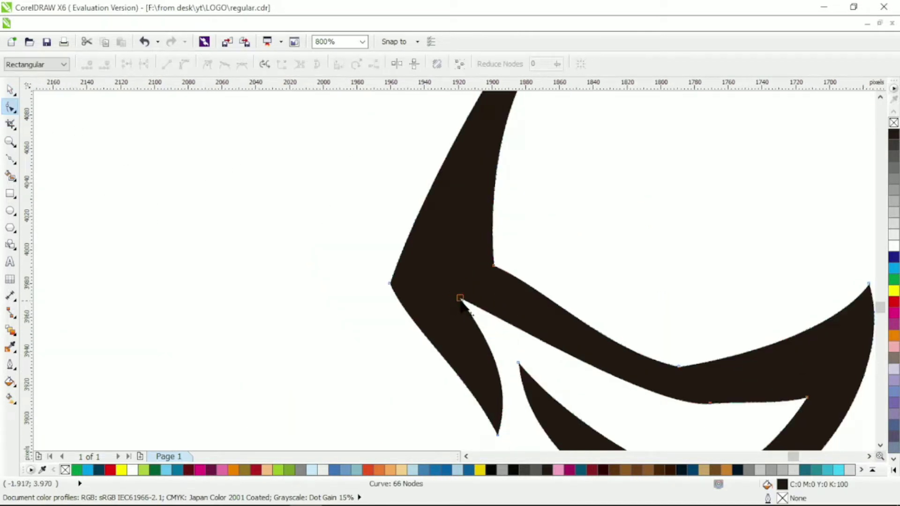
Step: Raise the mouth's rear corner node, shorten the spike below it and smooth the spike's edges
left_click_drag(390, 283, 379, 260)
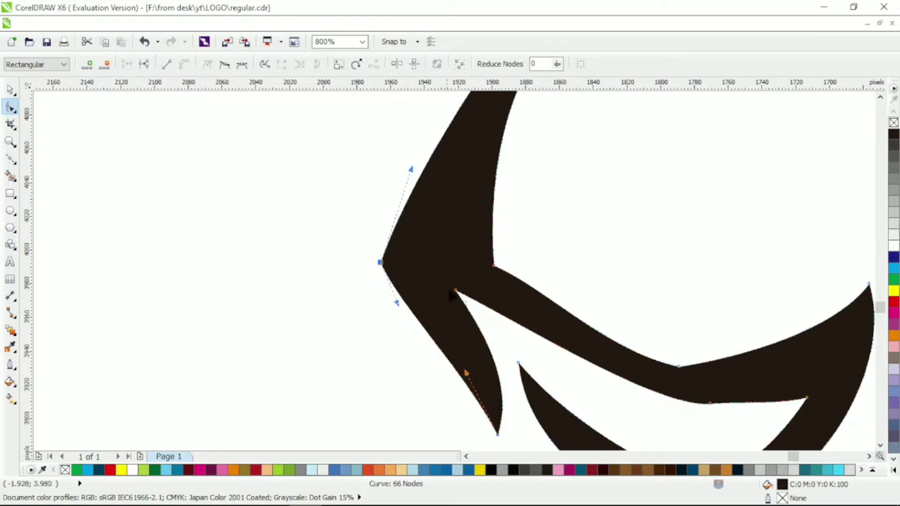
left_click_drag(498, 434, 474, 370)
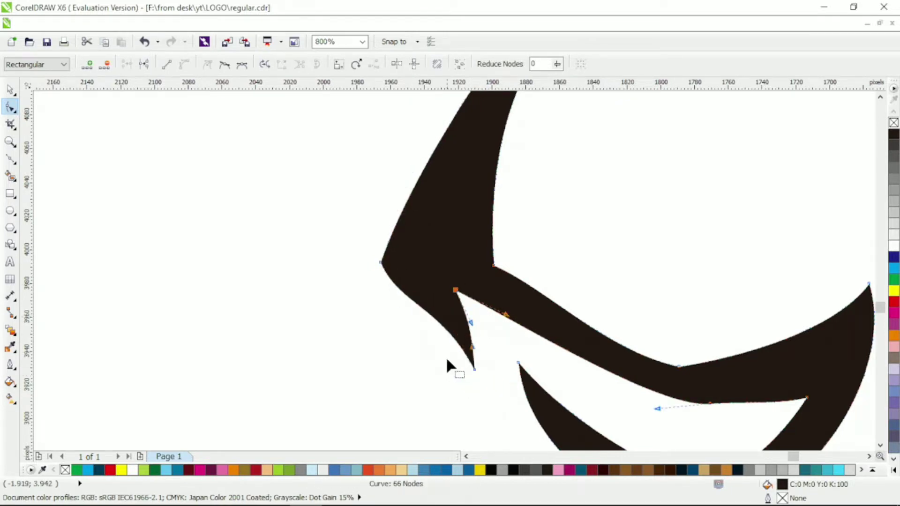
left_click_drag(443, 308, 452, 333)
left_click_drag(397, 302, 392, 285)
left_click_drag(486, 347, 481, 347)
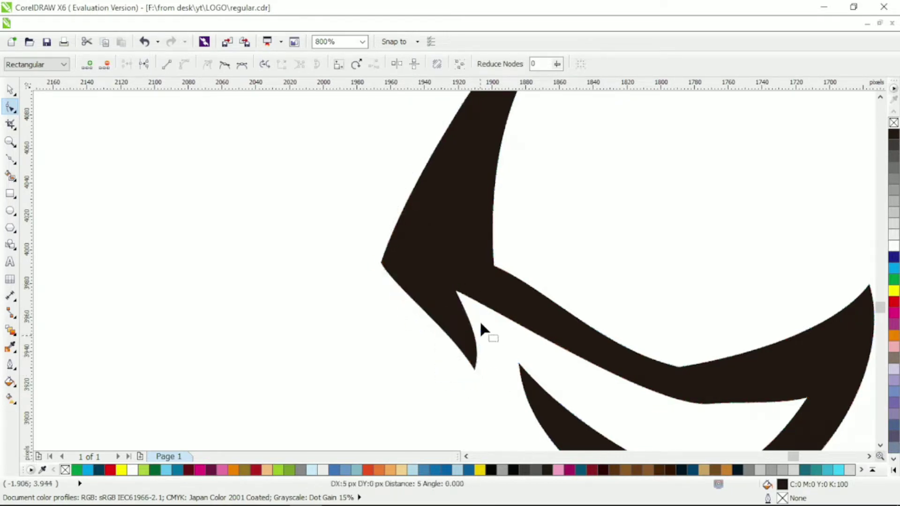
left_click(10, 89)
left_click(333, 159)
scroll(492, 257, "down", 3)
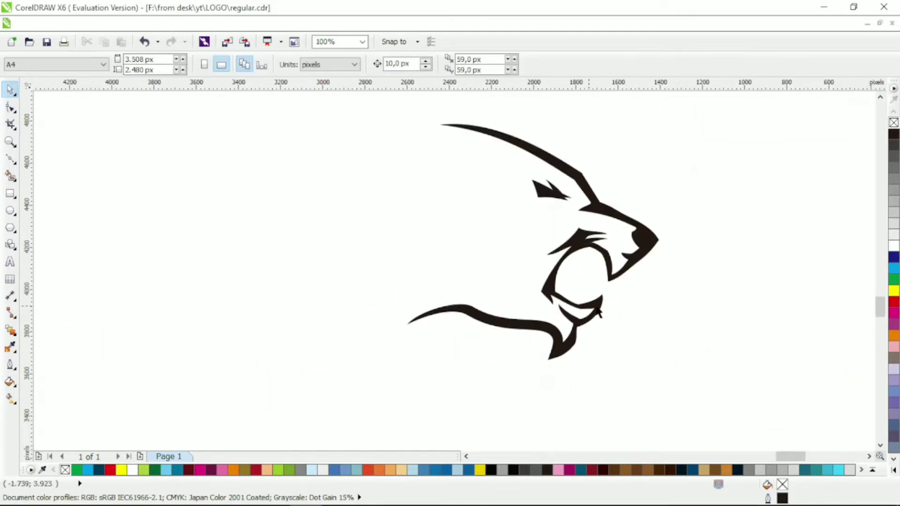
Step: Move the nodes at the mouth's rear corner backward and down to widen and flatten the lower jaw
scroll(566, 290, "up", 1)
left_click(566, 290)
left_click(10, 107)
left_click_drag(488, 328, 522, 379)
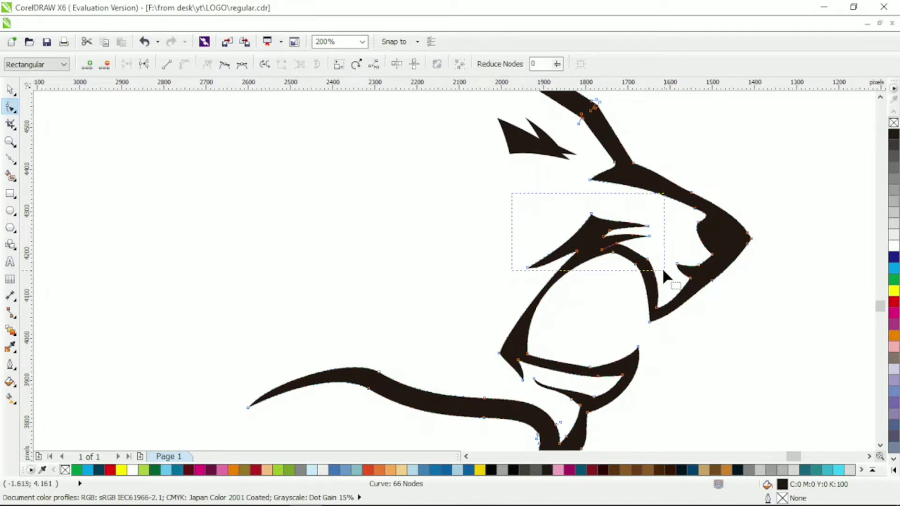
Step: Shift the nodes of the upper spikes and the top of the mouth arch backward together
left_click_drag(663, 271, 663, 272)
left_click_drag(649, 235, 641, 231)
left_click_drag(503, 276, 629, 233)
scroll(661, 281, "down", 1)
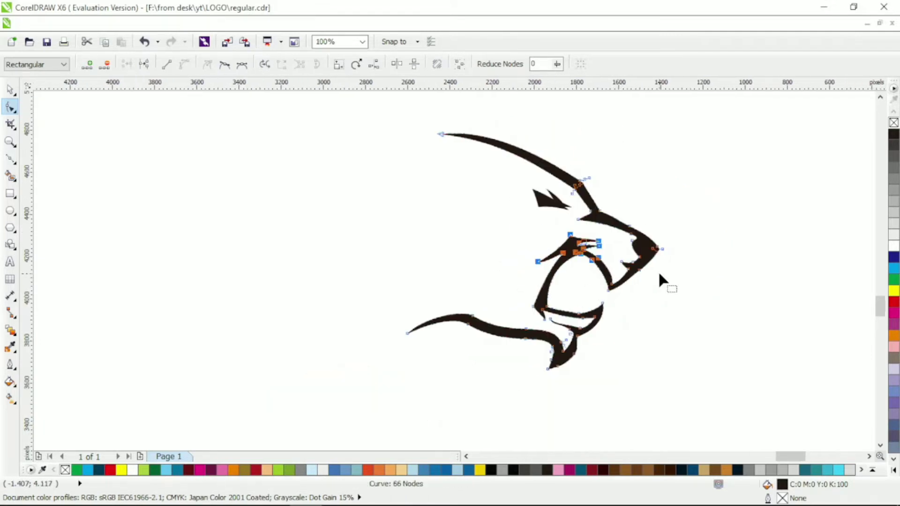
scroll(661, 280, "up", 1)
scroll(440, 265, "down", 1)
key("space")
Step: Draw a narrow three-point mark behind the eye and curve its two long sides into a crescent
scroll(472, 211, "up", 1)
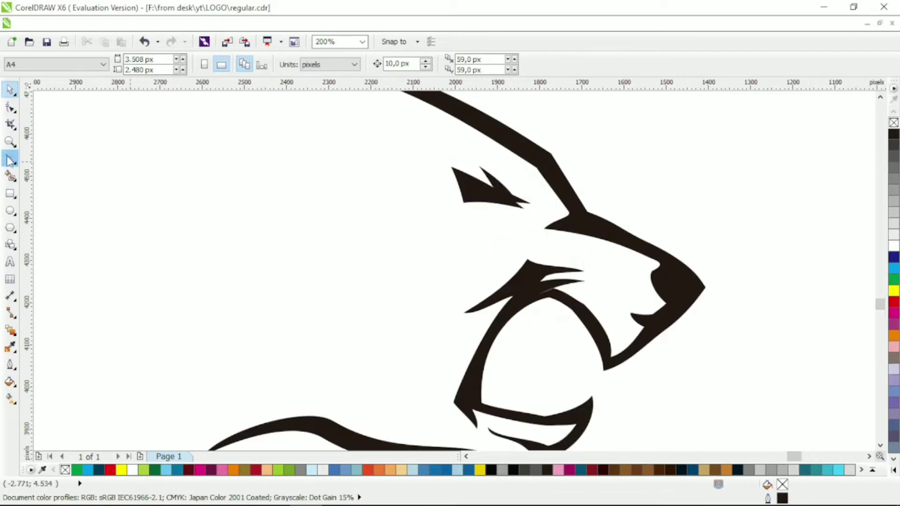
left_click(10, 159)
left_click(388, 163)
left_click(409, 172)
left_click(426, 226)
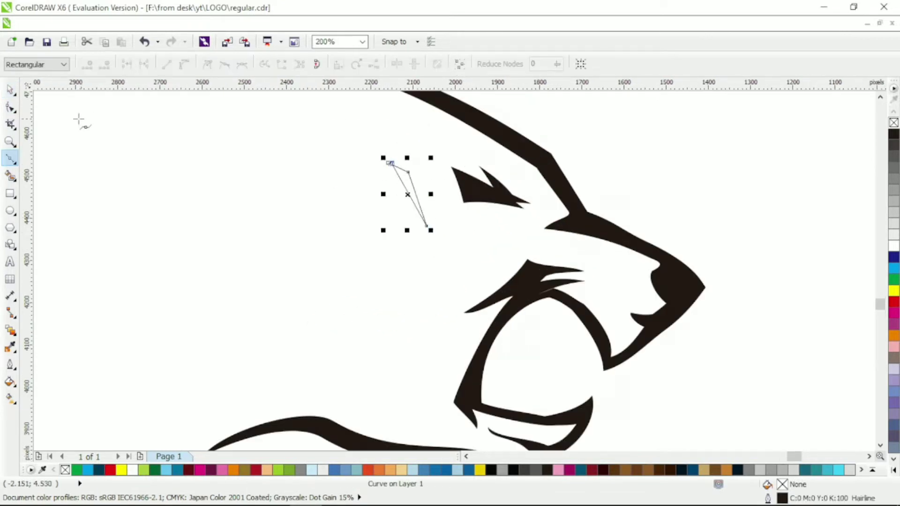
key("F10")
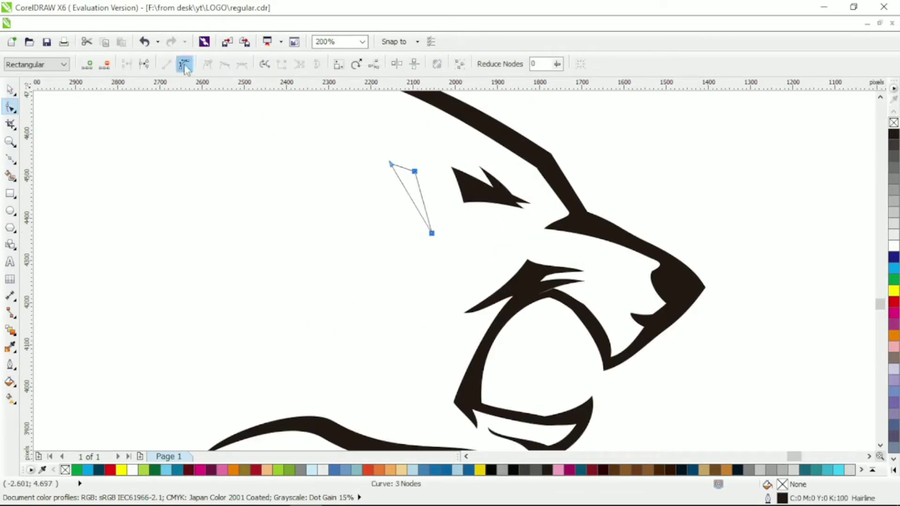
left_click_drag(424, 202, 404, 206)
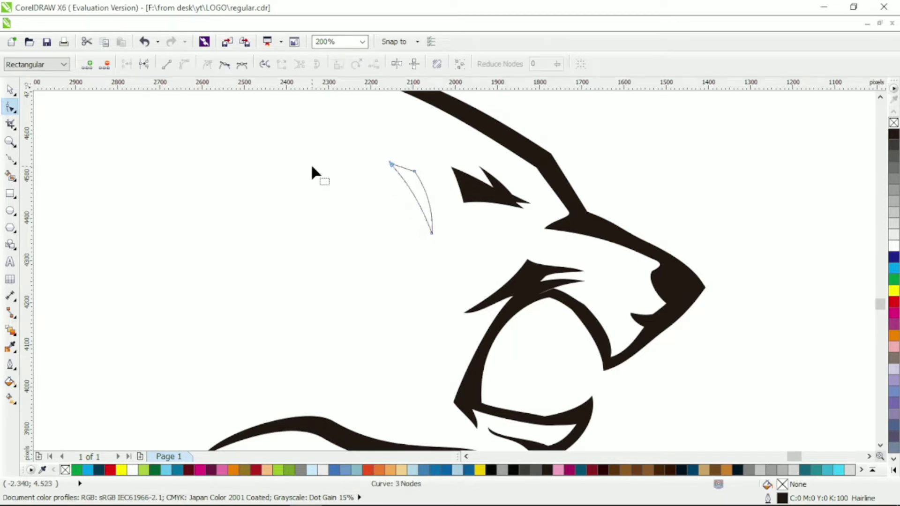
key("space")
left_click(308, 177)
key("alt+Tab")
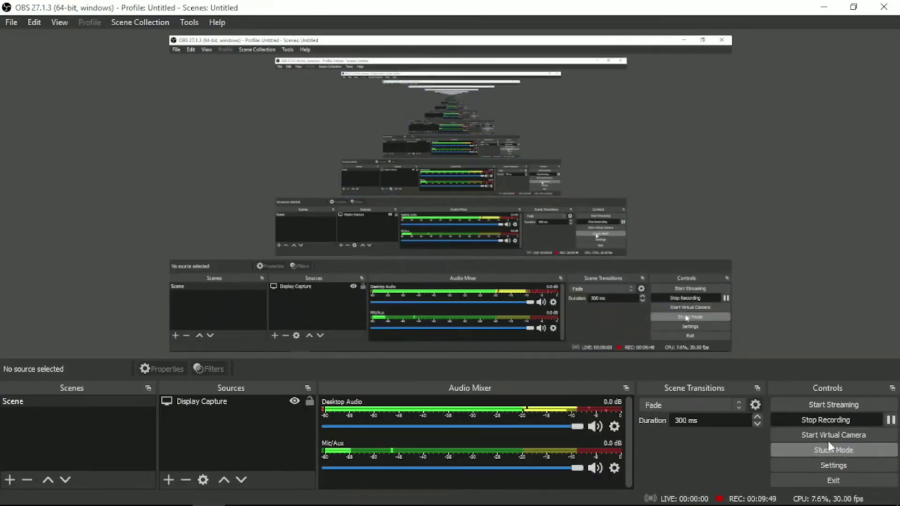
left_click(891, 419)
left_click(306, 493)
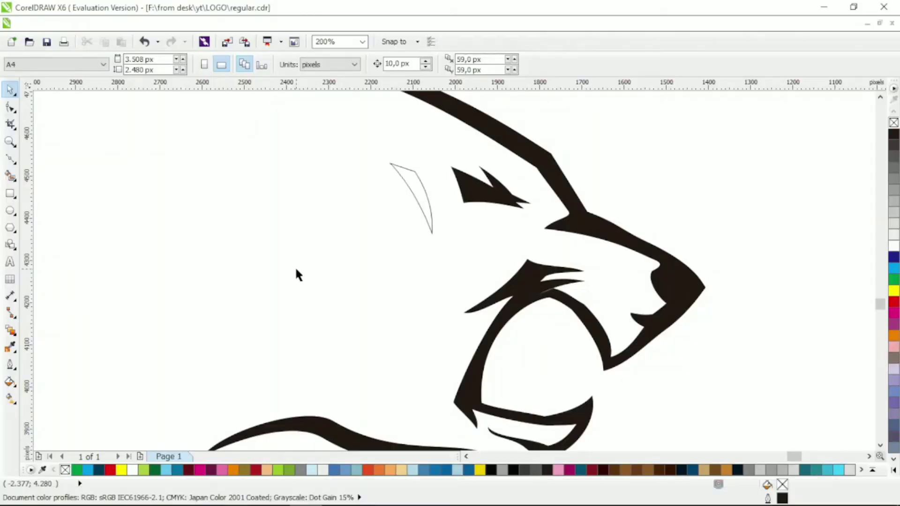
Step: Pull the crescent mark's upper front node outward and fill the mark black without an outline
key("F10")
left_click(427, 181)
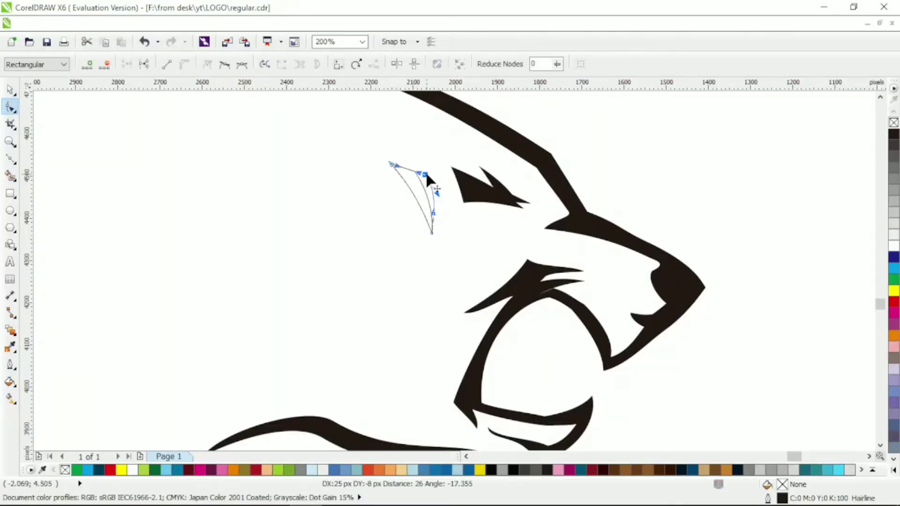
left_click_drag(426, 181, 443, 192)
key("space")
left_click(894, 134)
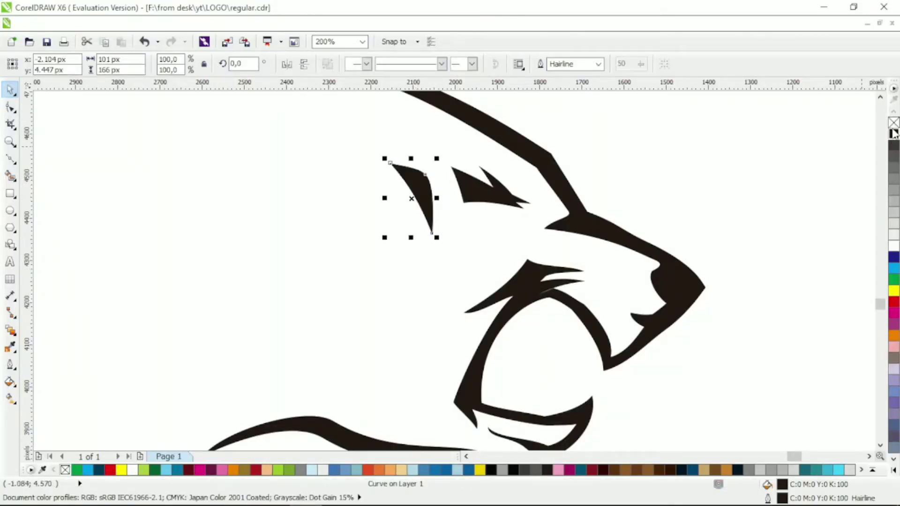
right_click(894, 122)
Step: Bulge the upper part of the crescent mark's rear edge outward
key("F10")
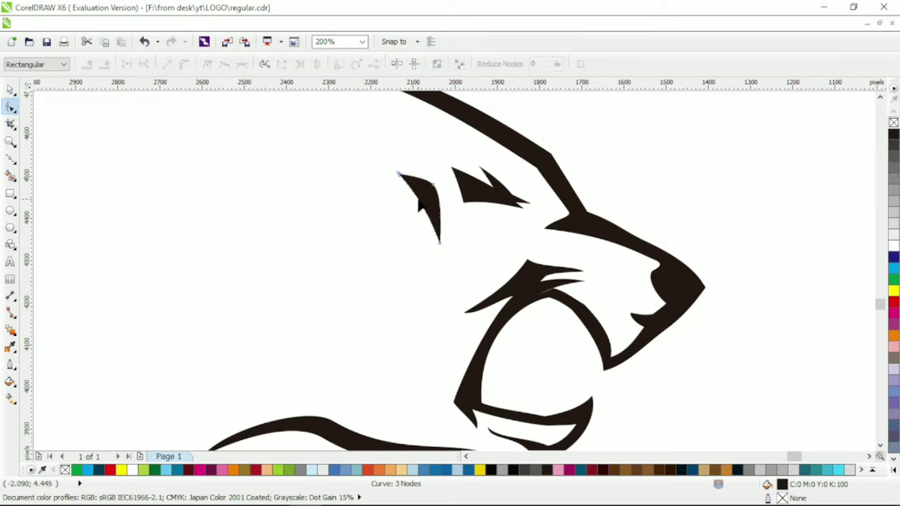
left_click_drag(419, 198, 395, 215)
left_click_drag(405, 182, 419, 184)
Step: Draw a long three-point ear stroke about 180 by 406 px behind the crescent mark, curve its long sides and fill it black without an outline
key("F5")
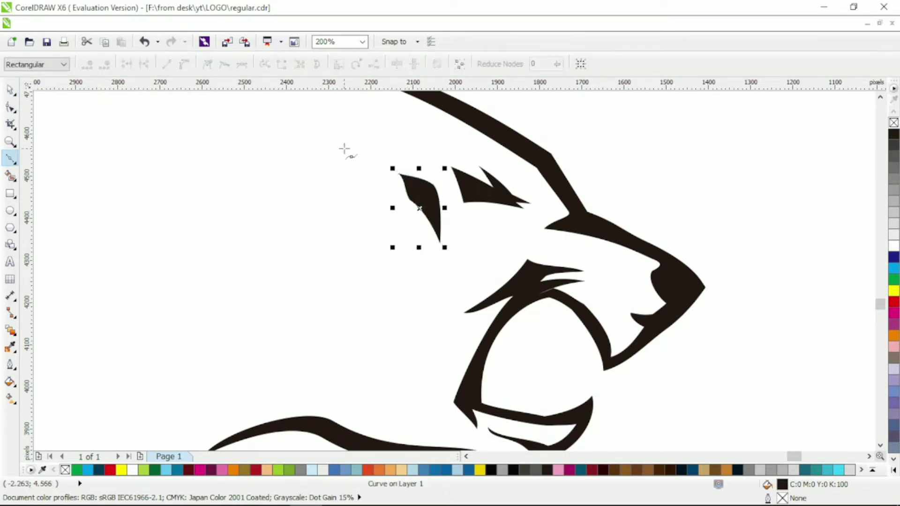
left_click(345, 149)
double_click(412, 320)
left_click(335, 189)
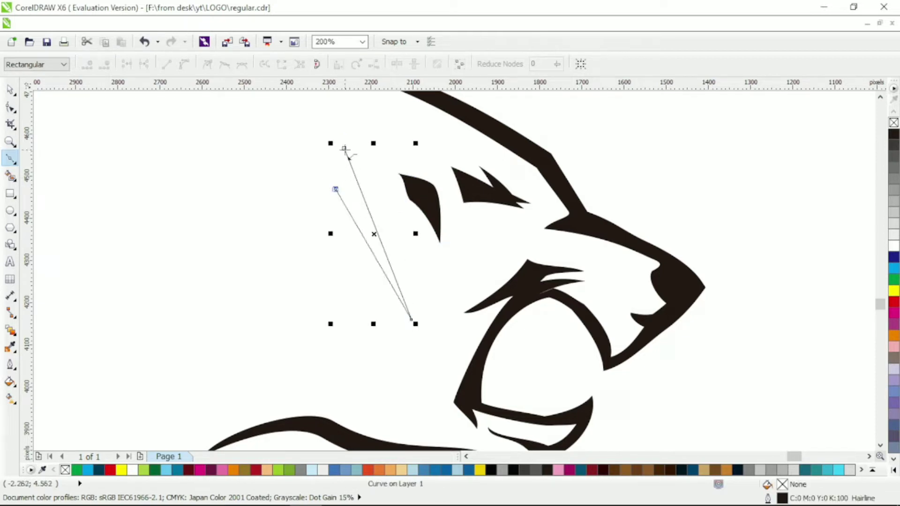
left_click(345, 149)
key("F10")
left_click(369, 221)
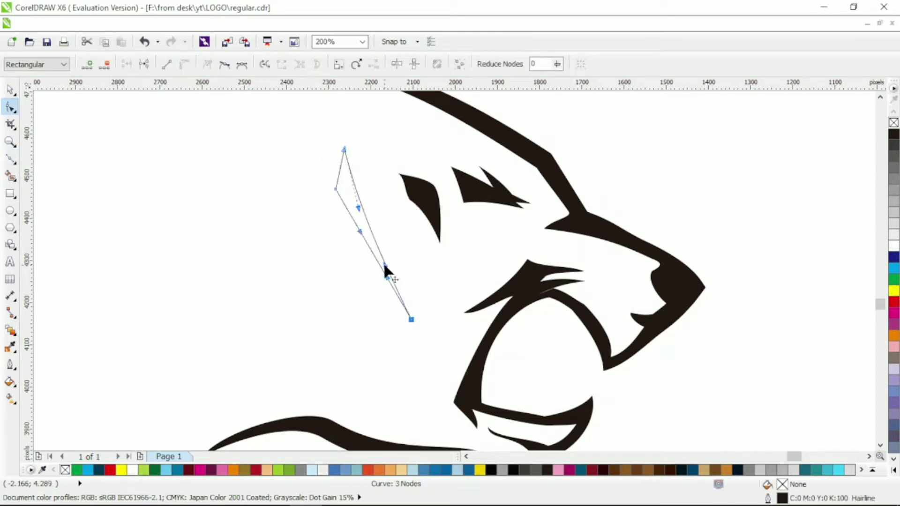
left_click_drag(385, 282, 400, 265)
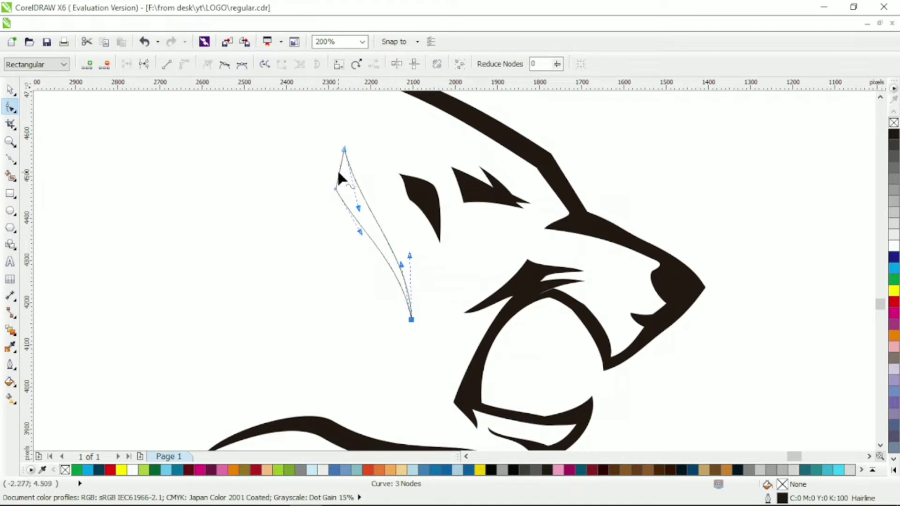
left_click(894, 133)
right_click(894, 123)
left_click(10, 89)
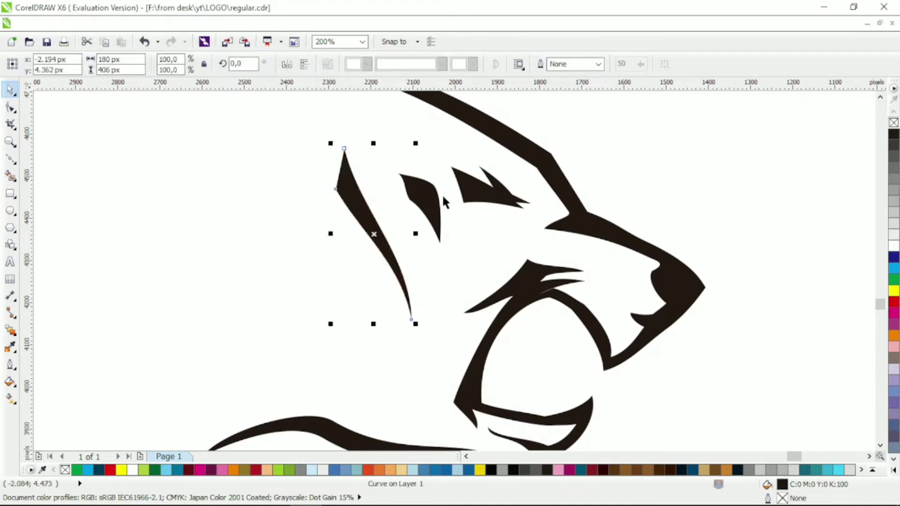
Step: Scale down the crescent mark behind the eye and reshape the front edge of the long ear stroke near its upper end
left_click_drag(445, 247, 430, 231)
left_click(356, 195)
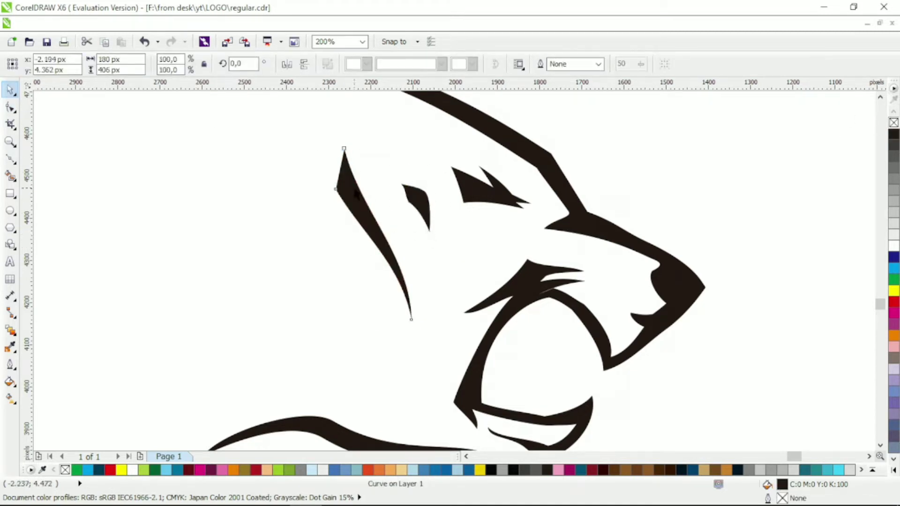
left_click(10, 110)
left_click_drag(359, 189, 368, 206)
scroll(418, 204, "down", 1)
key("Escape")
scroll(441, 232, "up", 1)
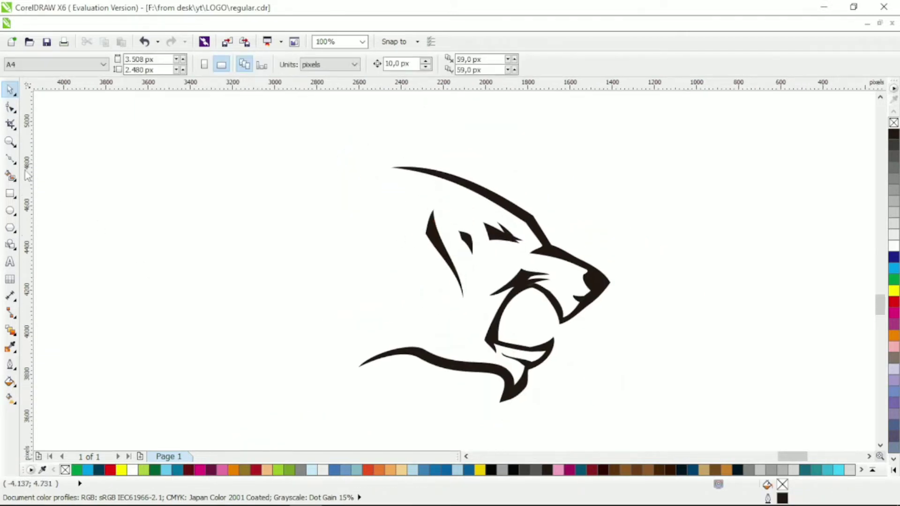
Step: Delete surplus nodes from the throat band beneath the chin and pull its inner edge rearward to narrow the band
scroll(486, 375, "up", 2)
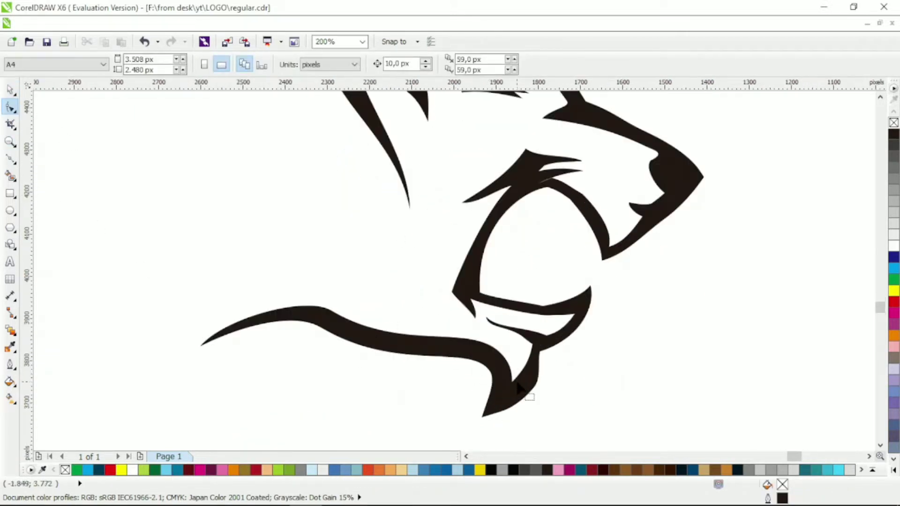
left_click(438, 345)
left_click(438, 357)
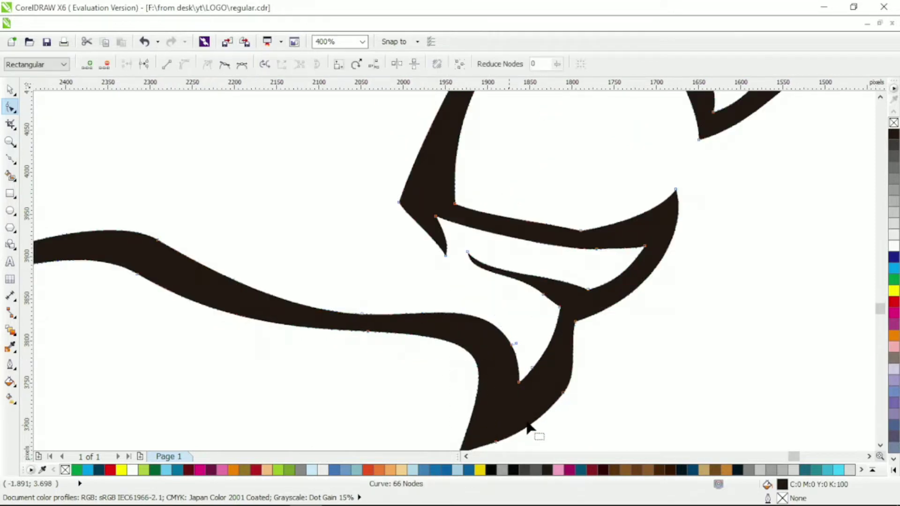
scroll(533, 429, "down", 1)
left_click(510, 376)
key("Delete")
left_click_drag(548, 358, 490, 337)
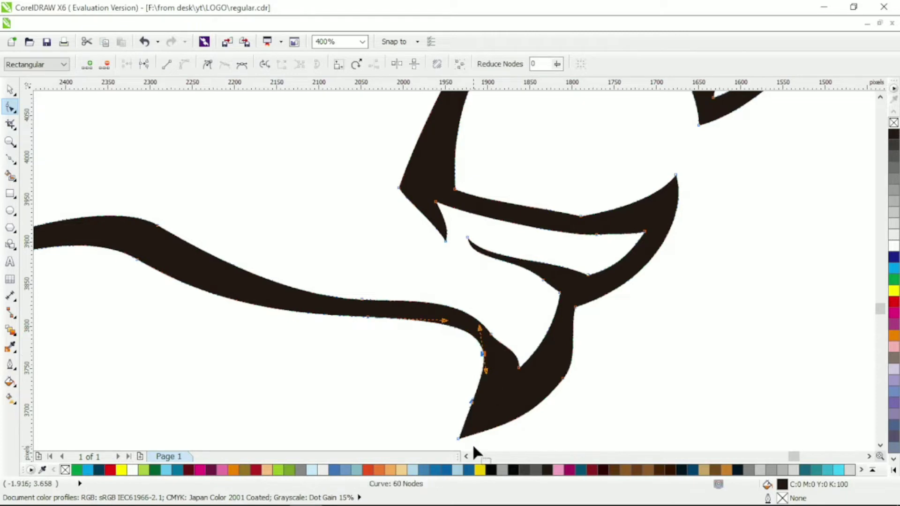
Step: Move the tip of the point beneath the chin forward and reshape the edges of the throat band around it
scroll(473, 448, "down", 2)
left_click_drag(460, 412, 483, 399)
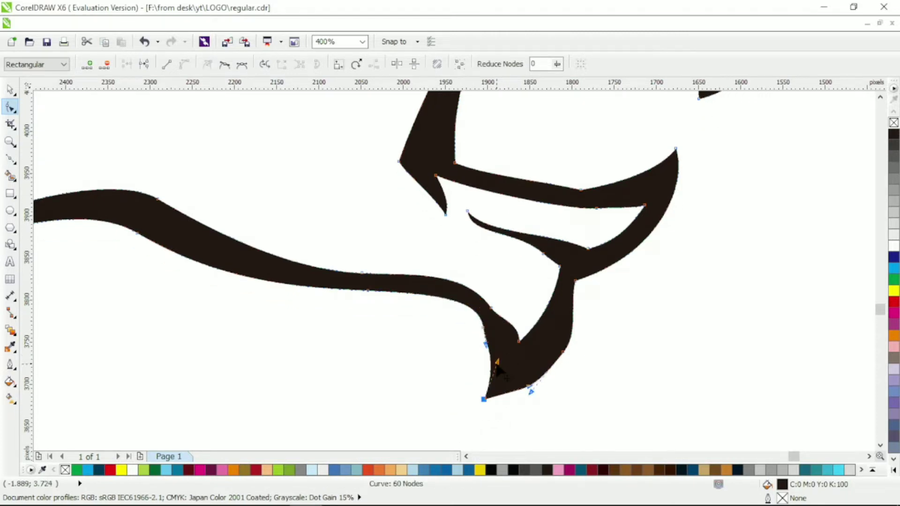
left_click_drag(467, 342, 471, 361)
left_click_drag(502, 295, 491, 337)
Step: Split the point beneath the chin into two sharp tufts with a notch between them and slim the front tuft
left_click_drag(445, 267, 536, 401)
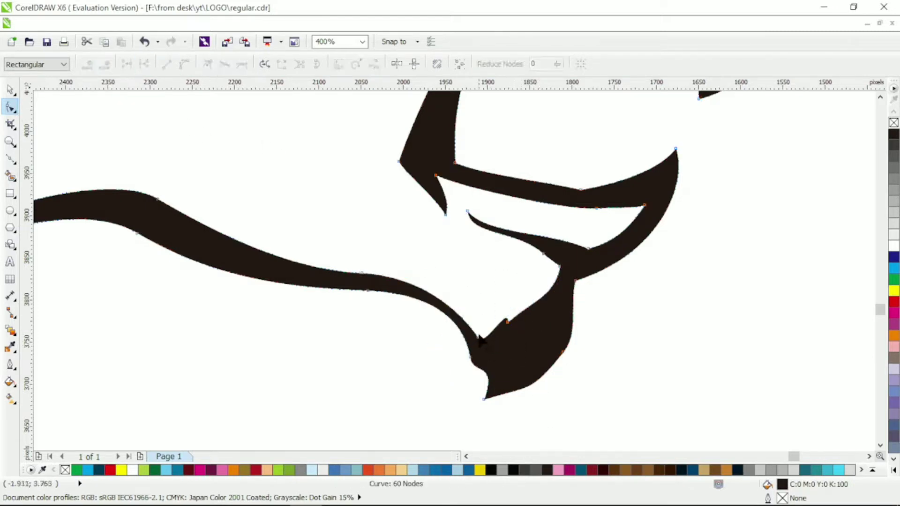
left_click_drag(488, 334, 550, 349)
left_click_drag(558, 291, 509, 341)
left_click(498, 329)
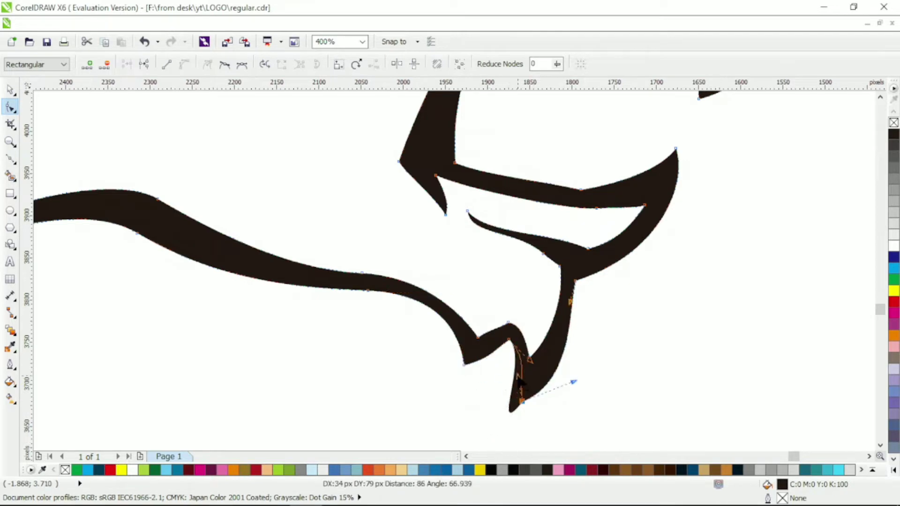
left_click_drag(520, 381, 532, 367)
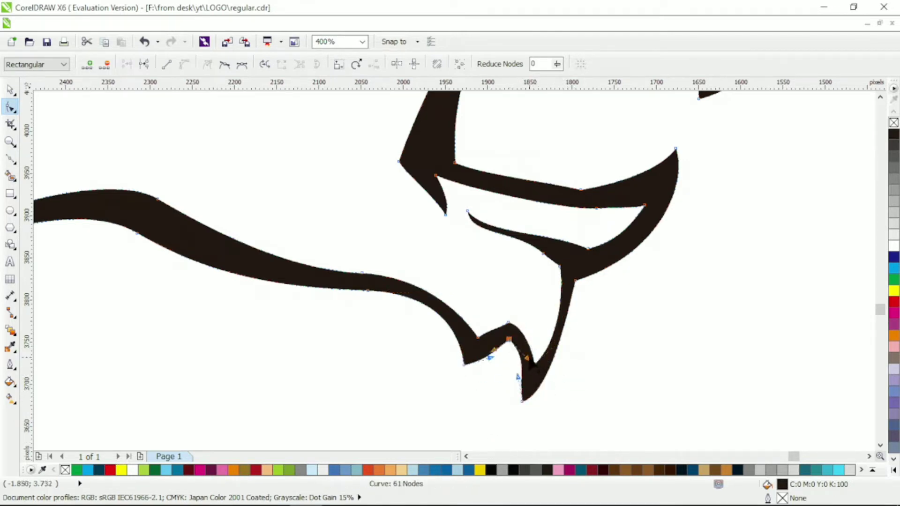
mouse_move(522, 401)
left_mouse_down()
mouse_move(526, 407)
mouse_move(521, 388)
left_mouse_up()
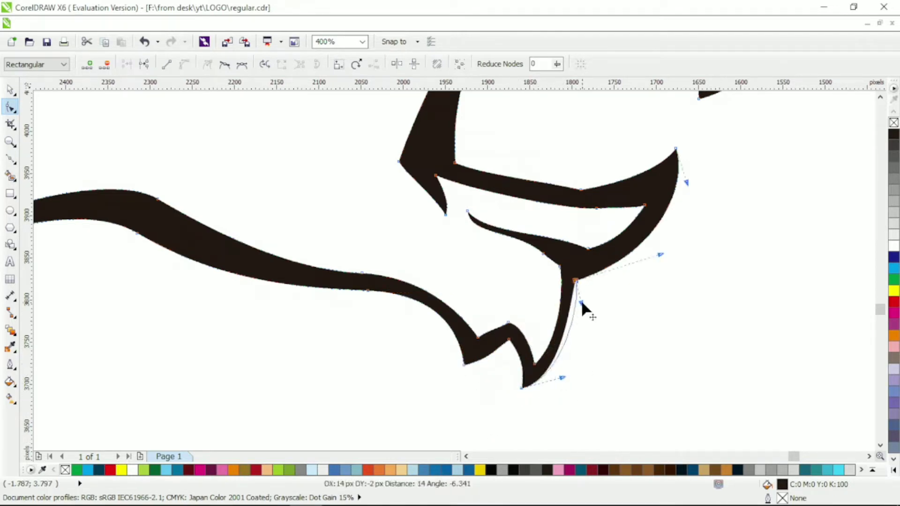
Step: Raise the neck band's upper edge into a broad black mass and pull a sharp spike with a curved front edge out of it
scroll(575, 310, "down", 2)
scroll(590, 304, "up", 1)
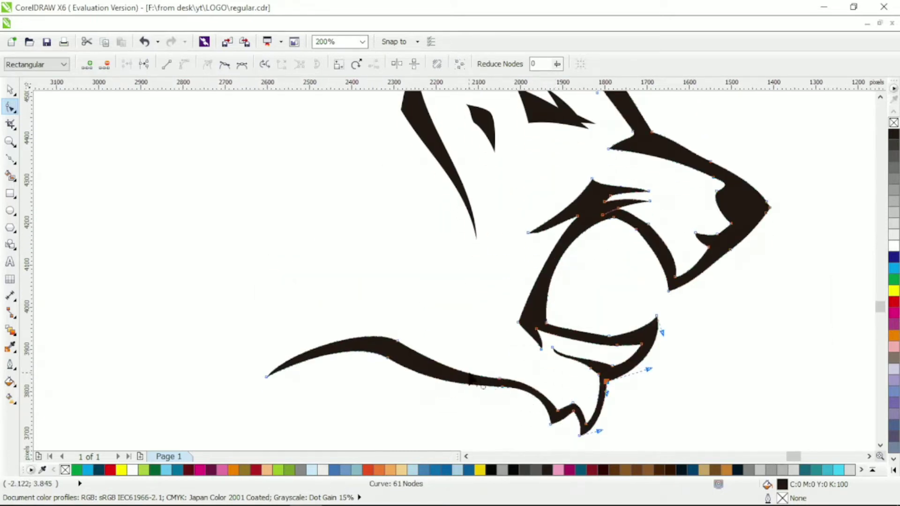
mouse_move(398, 340)
left_mouse_down()
mouse_move(455, 287)
mouse_move(433, 276)
left_mouse_up()
left_click_drag(499, 378, 484, 336)
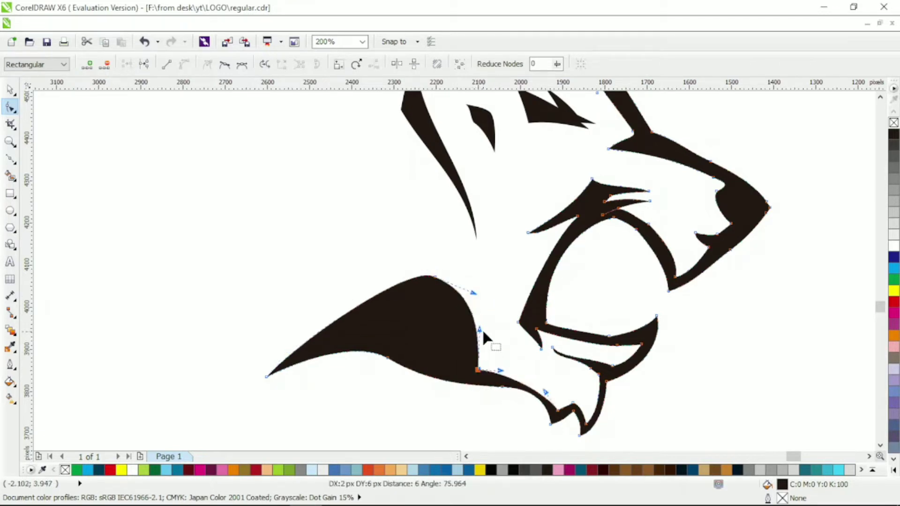
scroll(410, 307, "up", 1)
left_click_drag(410, 307, 419, 242)
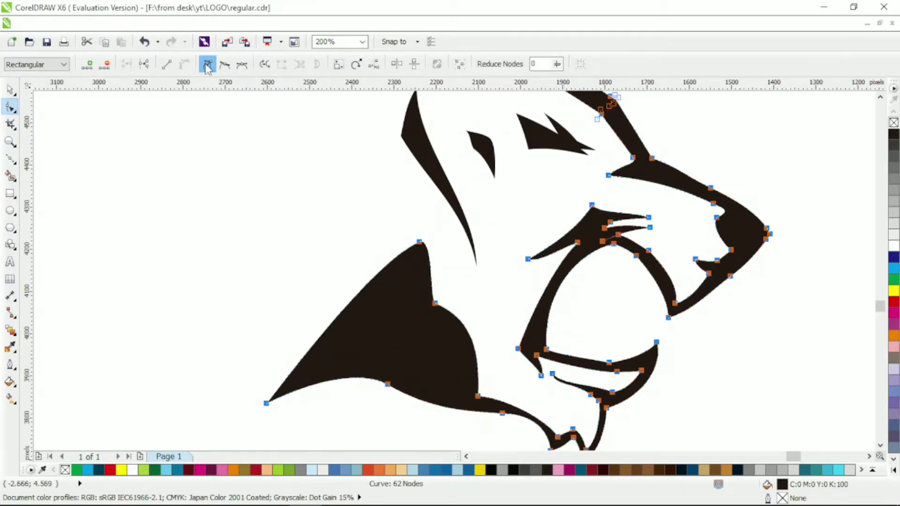
left_click(434, 244)
left_click_drag(420, 305, 417, 293)
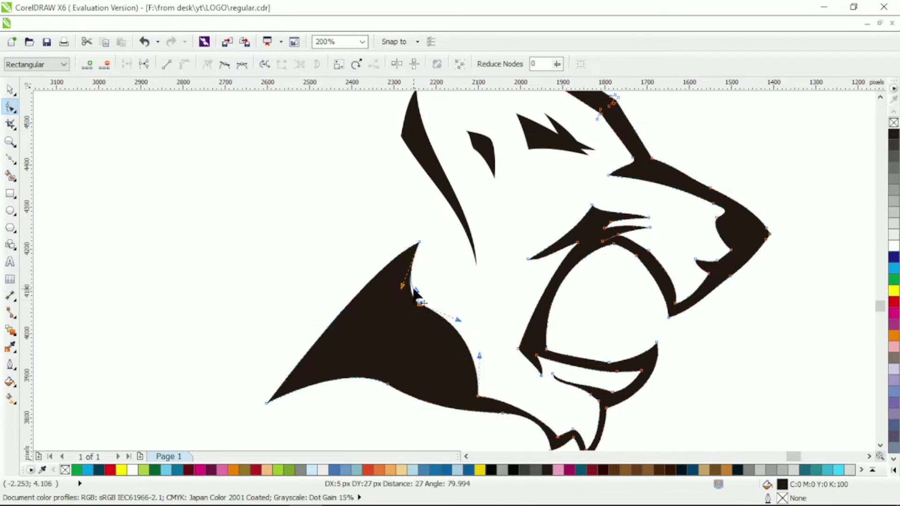
left_click(419, 243)
left_click_drag(419, 243, 429, 244)
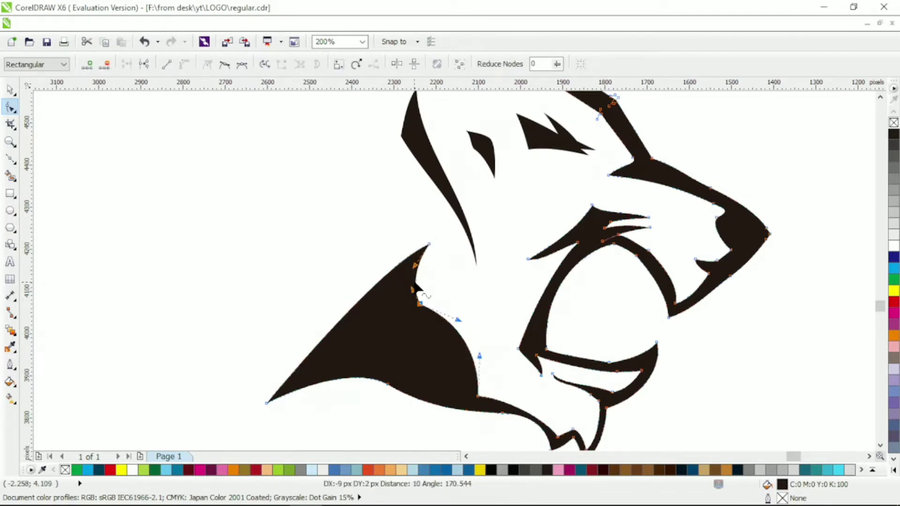
Step: Add a second curved spike at the rear of the neck mass and pull its lower-edge node up and forward
left_click_drag(329, 350, 363, 355)
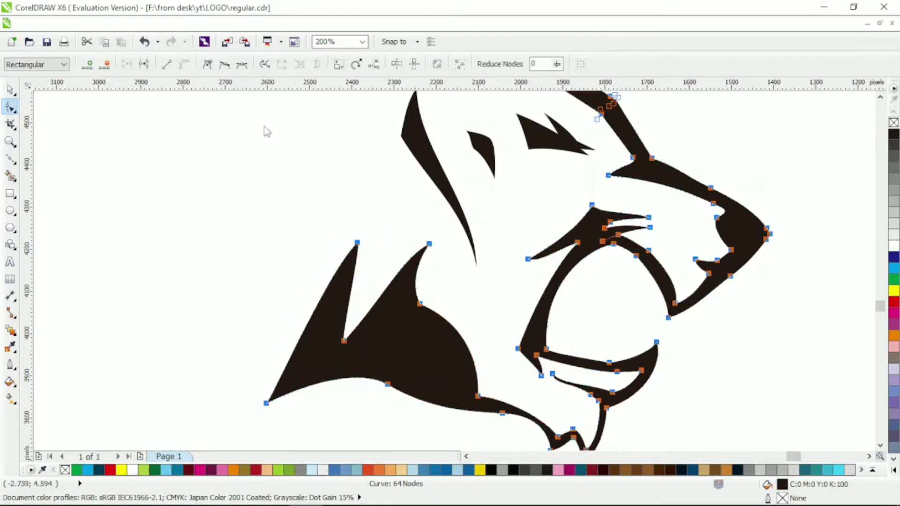
mouse_move(357, 241)
left_mouse_down()
mouse_move(343, 230)
mouse_move(350, 225)
mouse_move(342, 231)
left_mouse_up()
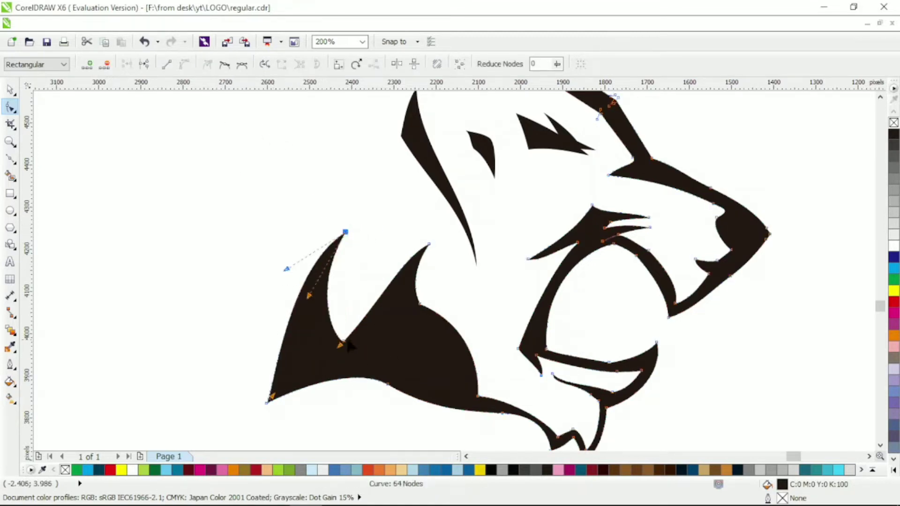
mouse_move(342, 344)
left_mouse_down()
mouse_move(341, 326)
mouse_move(334, 334)
left_mouse_up()
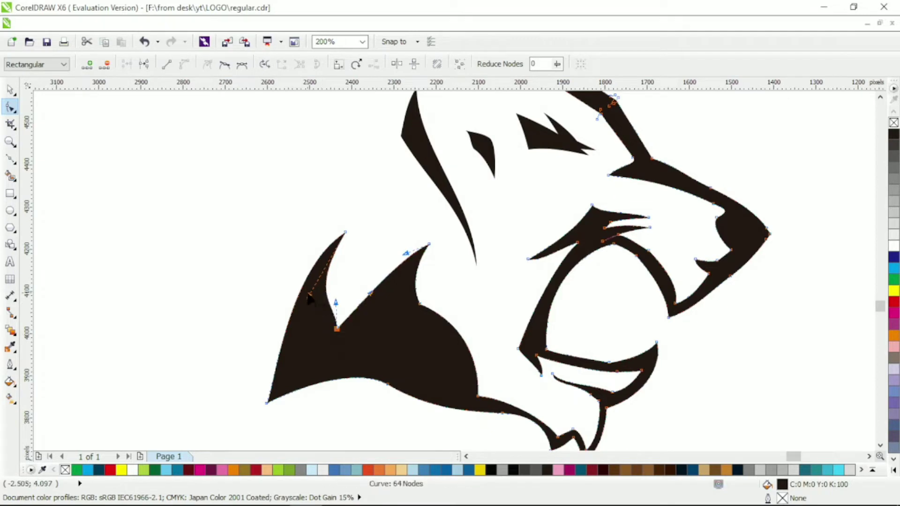
left_click(346, 232)
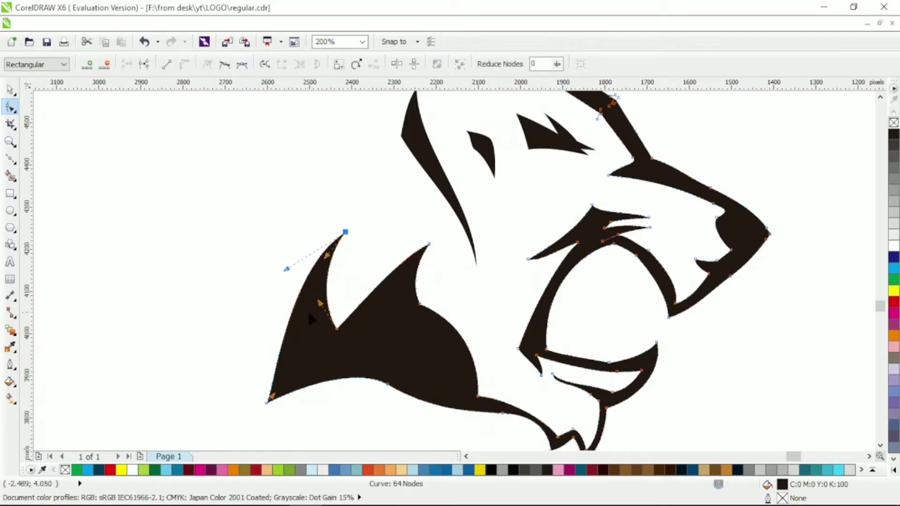
left_click_drag(371, 300, 363, 288)
left_click_drag(385, 385, 442, 358)
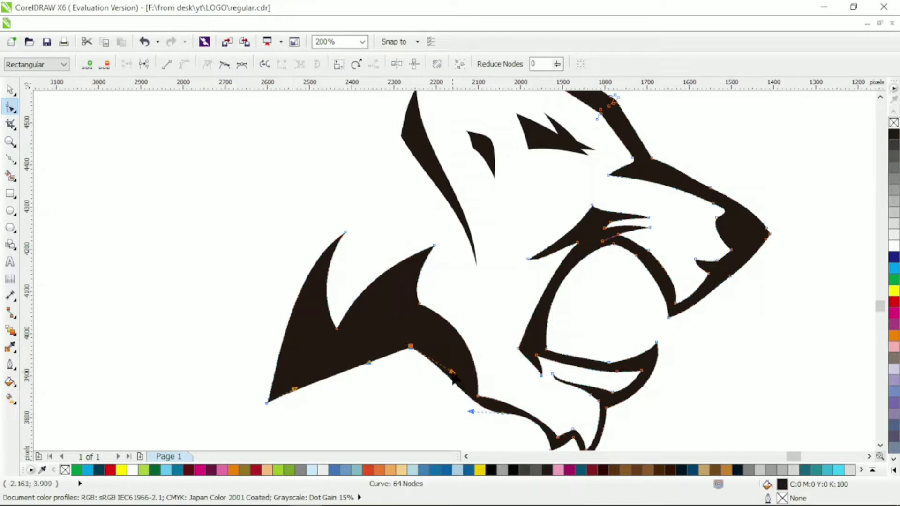
mouse_move(471, 410)
left_mouse_down()
mouse_move(446, 412)
mouse_move(467, 415)
mouse_move(450, 375)
mouse_move(464, 408)
left_mouse_up()
Step: Curve the rear edge of the long ear stroke and adjust its lower tip
scroll(512, 382, "down", 2)
scroll(557, 339, "up", 2)
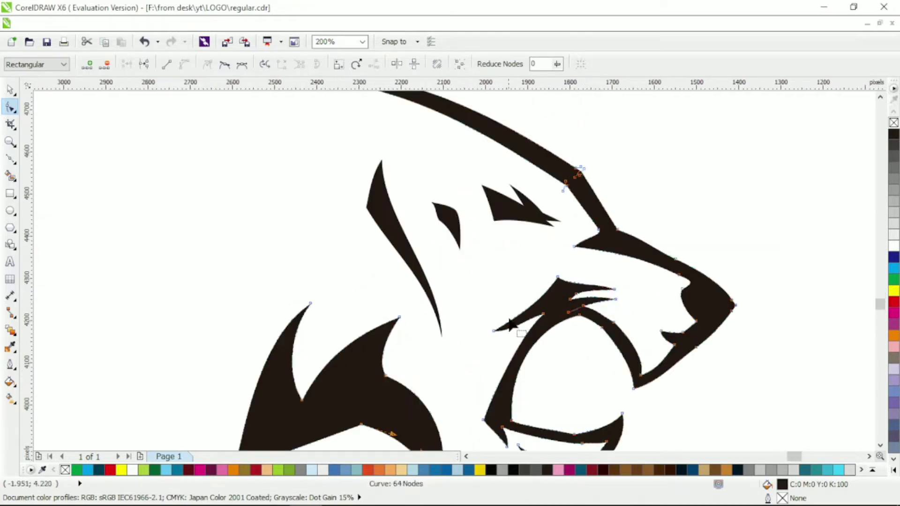
left_click_drag(377, 259, 439, 322)
scroll(446, 310, "down", 2)
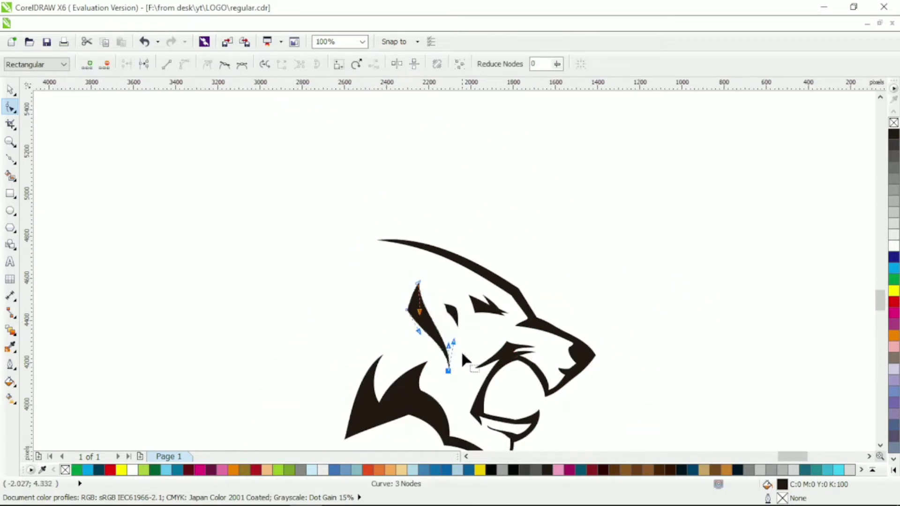
left_click_drag(448, 373, 448, 371)
Step: Select the silhouette's nodes around the jaw corner and shift them slightly rearward
left_click(474, 387)
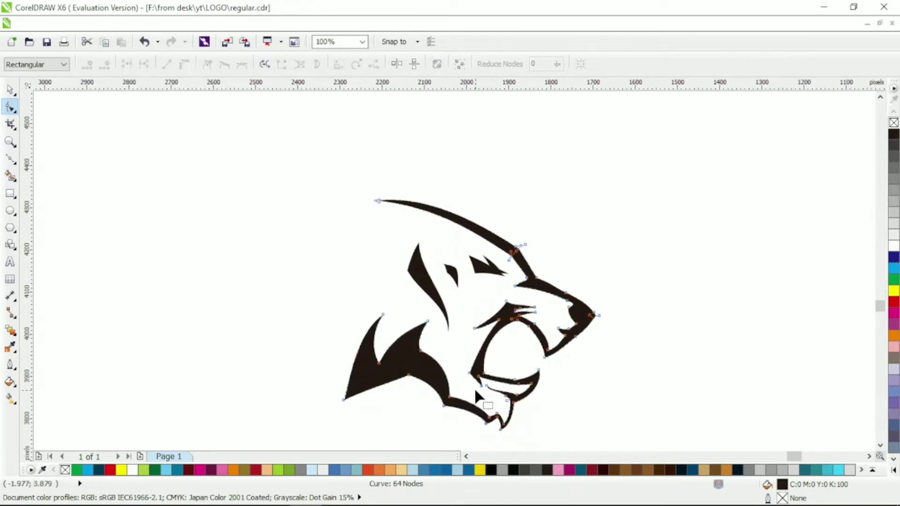
scroll(475, 388, "up", 1)
left_click_drag(444, 321, 518, 398)
left_click_drag(485, 371, 474, 373)
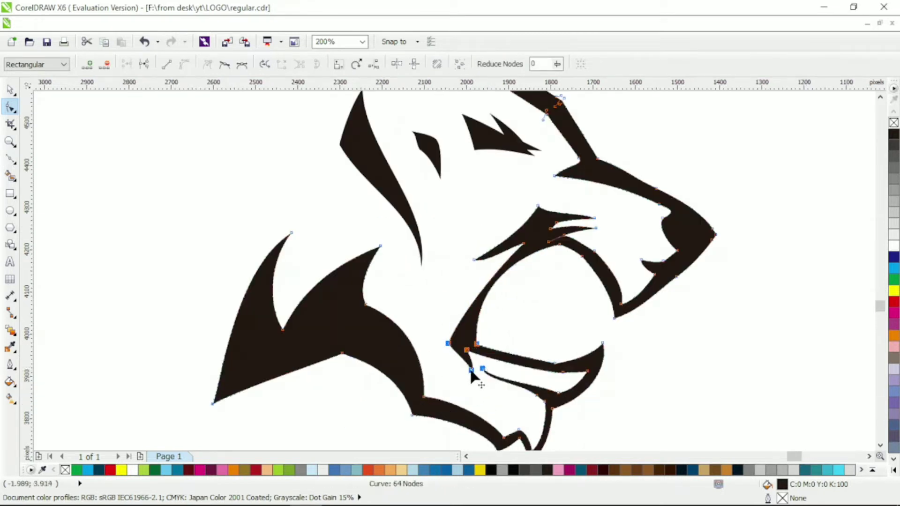
Step: Add nodes midway along the forehead stroke's lower edge and pull a small pointed spike down from it
scroll(499, 328, "down", 1)
scroll(499, 331, "up", 1)
scroll(501, 331, "up", 2)
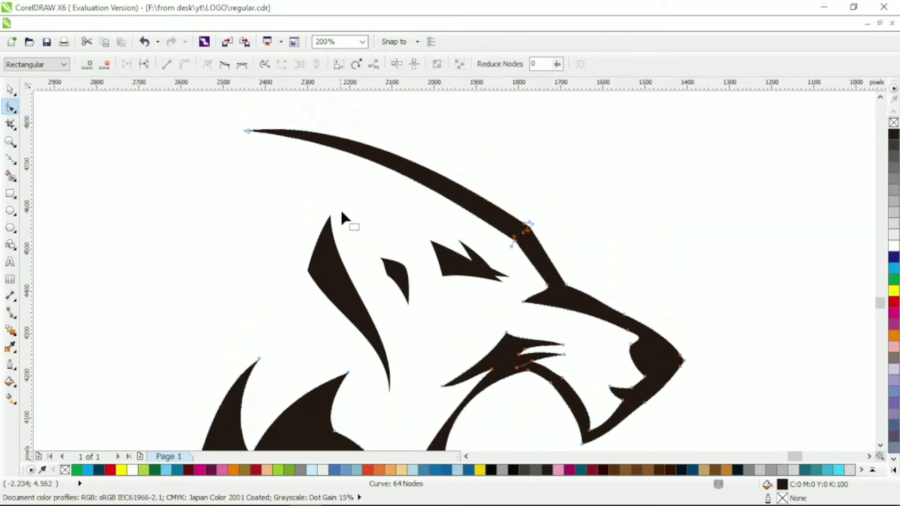
left_click(415, 180)
double_click(406, 176)
double_click(422, 185)
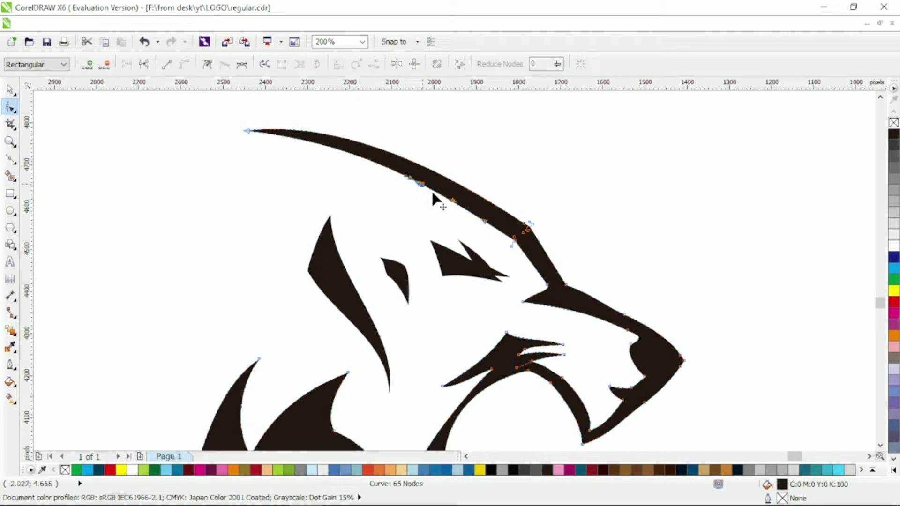
double_click(436, 192)
left_click_drag(422, 185, 437, 219)
Step: Pull a second small spike from the forehead stroke's lower edge farther back and delete the surplus nodes beside the spikes
double_click(351, 155)
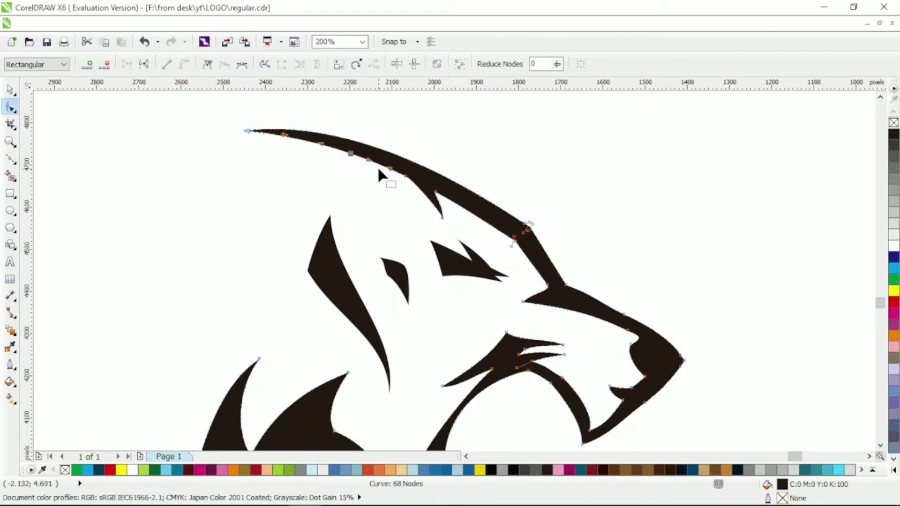
double_click(368, 159)
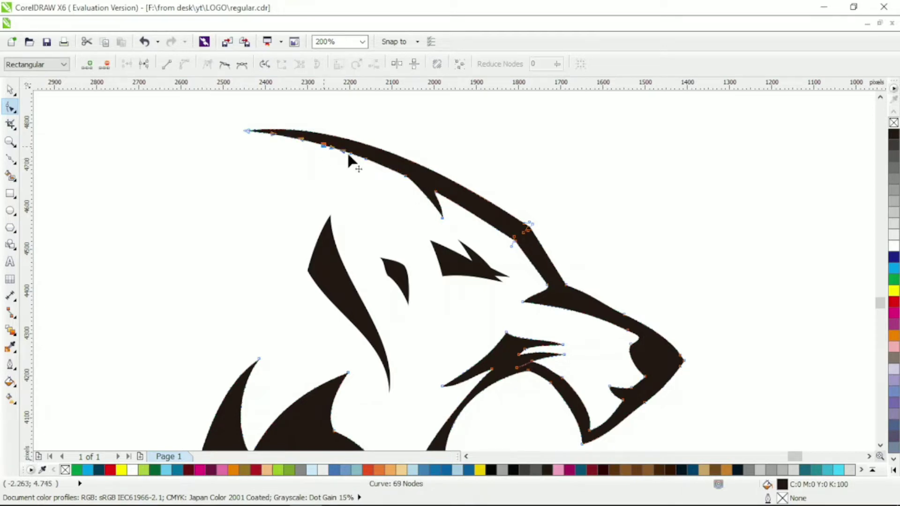
double_click(323, 144)
mouse_move(350, 154)
left_mouse_down()
mouse_move(372, 187)
mouse_move(377, 179)
left_mouse_up()
scroll(406, 185, "down", 2)
scroll(401, 200, "up", 2)
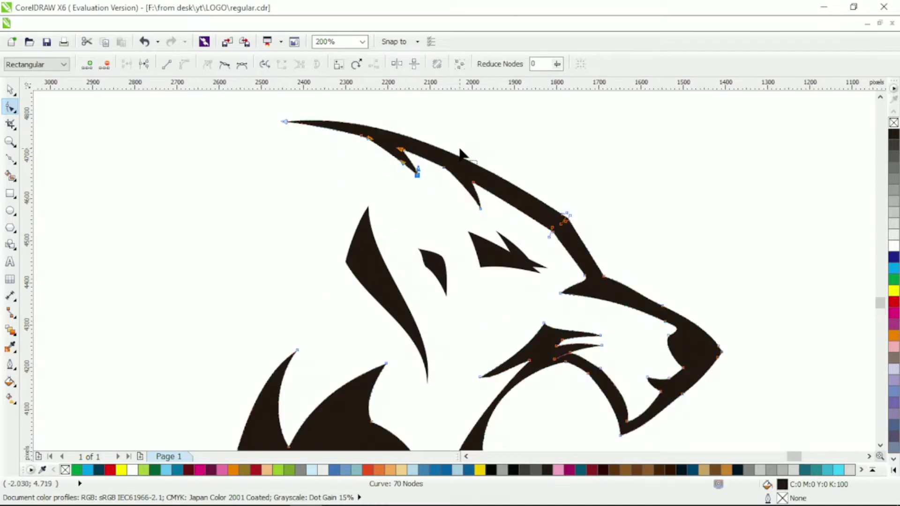
key("Delete")
scroll(428, 155, "up", 1)
scroll(433, 182, "down", 1)
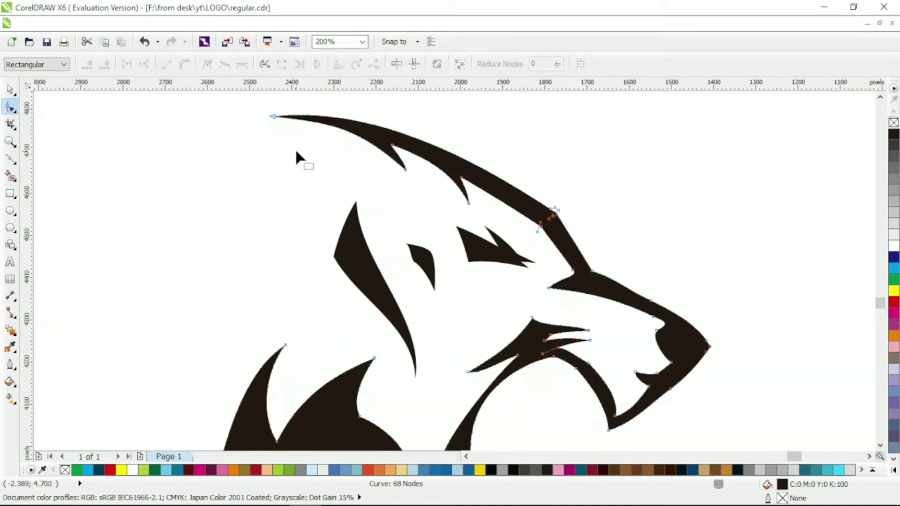
Step: Draw a three-point stroke about 470 px long across the forehead stroke's rear end, curve its long sides and fill it black without an outline
left_click(10, 159)
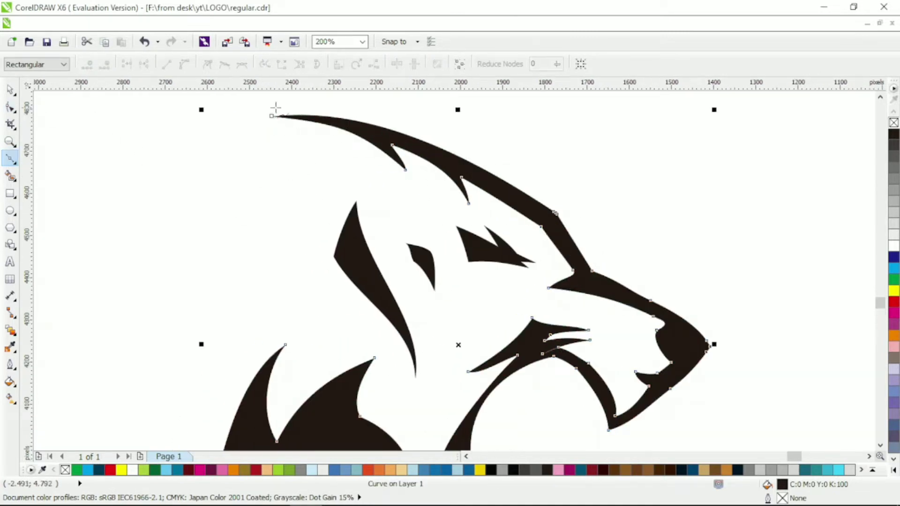
left_click(10, 89)
left_click(326, 175)
scroll(326, 176, "down", 1)
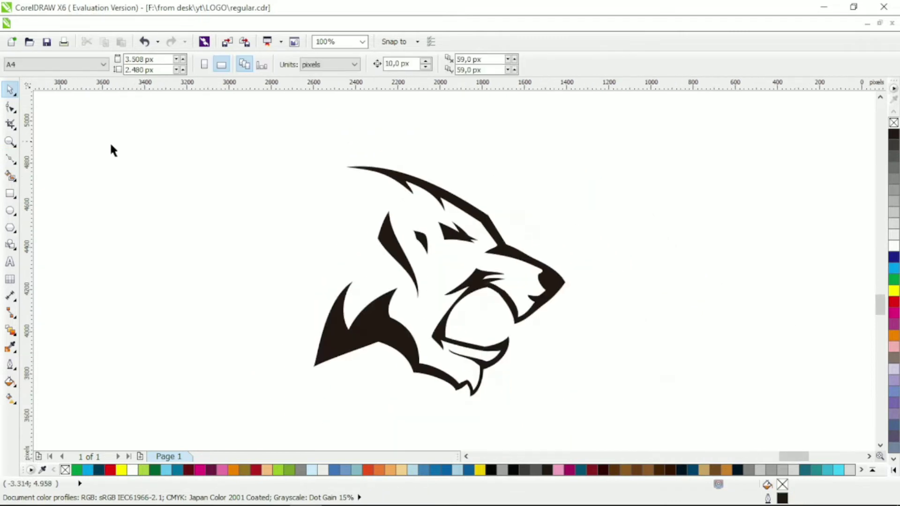
left_click(10, 160)
left_click(284, 166)
left_click(314, 157)
left_click(382, 186)
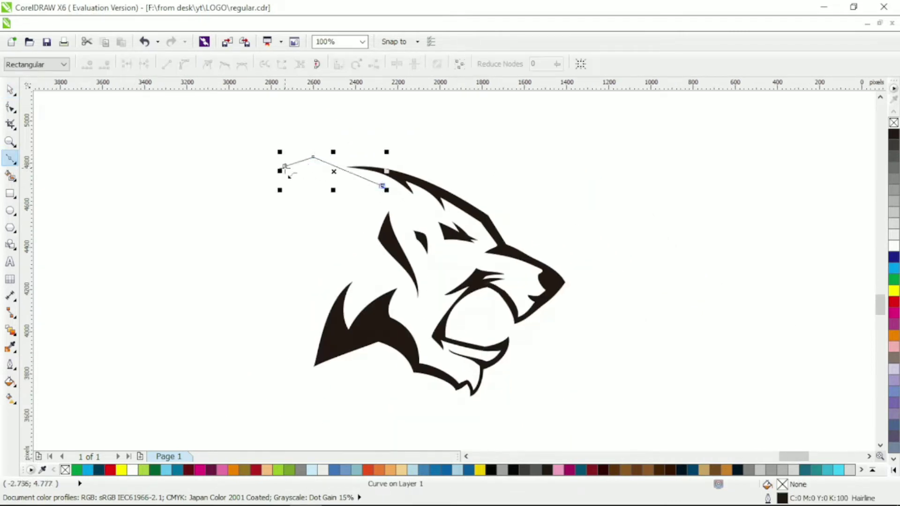
key("F10")
left_click_drag(349, 178, 339, 184)
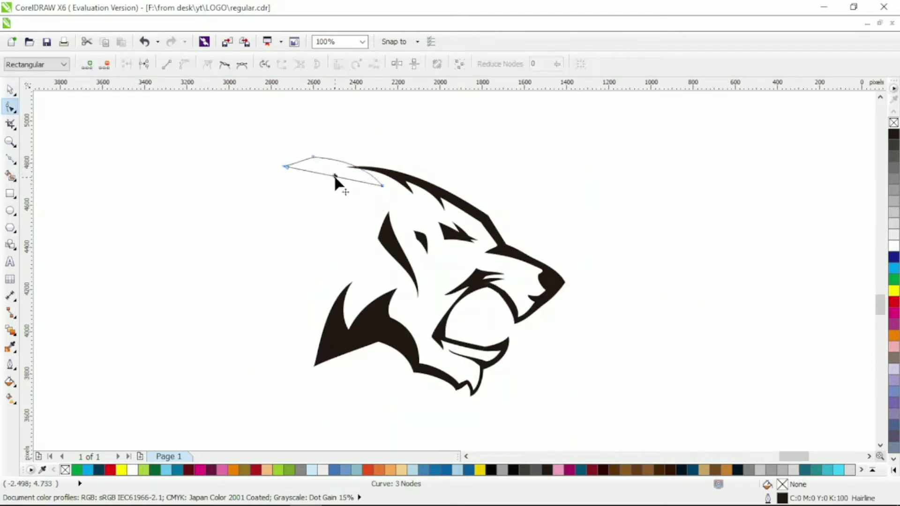
left_click(895, 134)
left_click(11, 89)
left_click(362, 217)
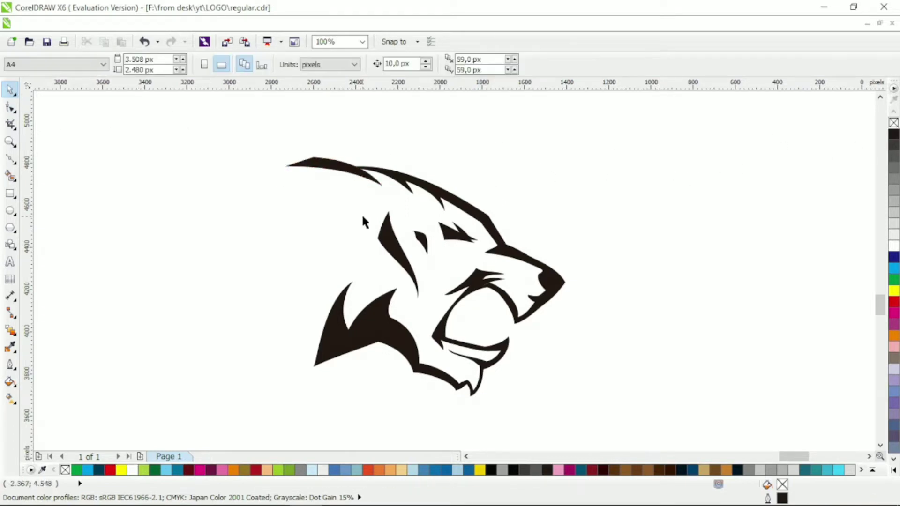
Step: Draw a closed three-point stroke below the rear tip of the forehead stroke and bend its sides into curves for the upper ear
scroll(364, 219, "left", 1)
key("F10")
left_click(330, 170)
left_click(335, 219)
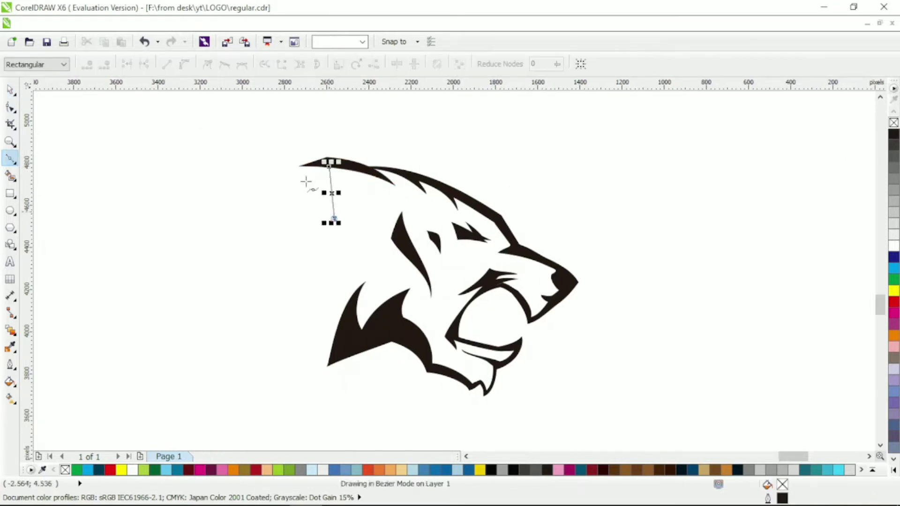
left_click(304, 188)
left_click_drag(304, 189, 309, 188)
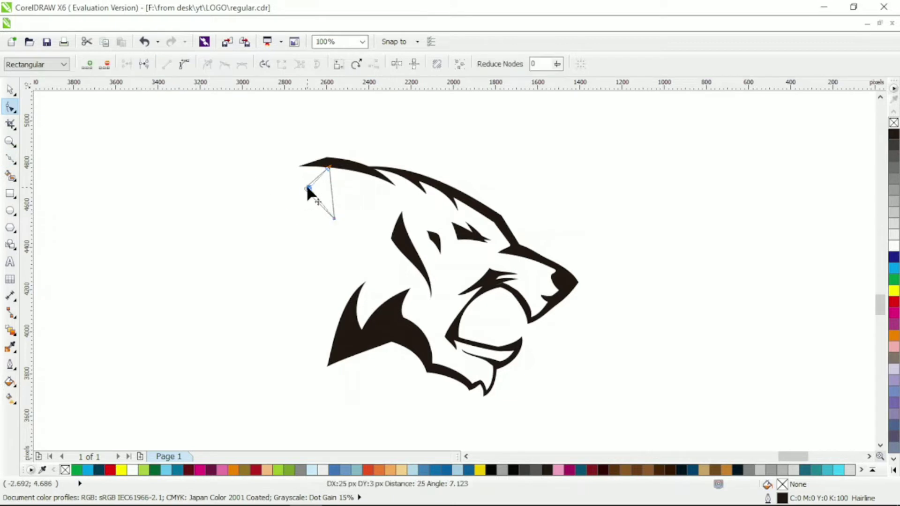
left_click_drag(334, 219, 320, 170)
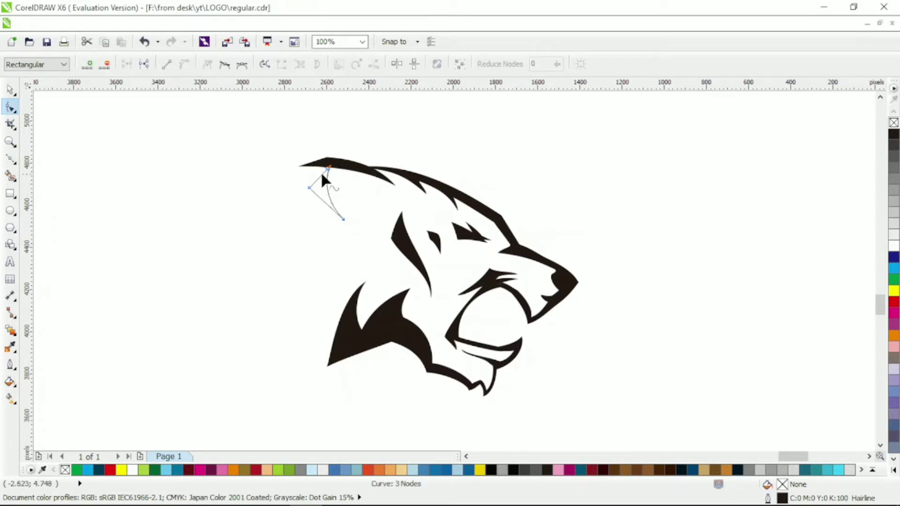
Step: Draw a second curved three-point ear stroke below the first, spanning about 247 by 359 px together, and fill both black without an outline
key("F5")
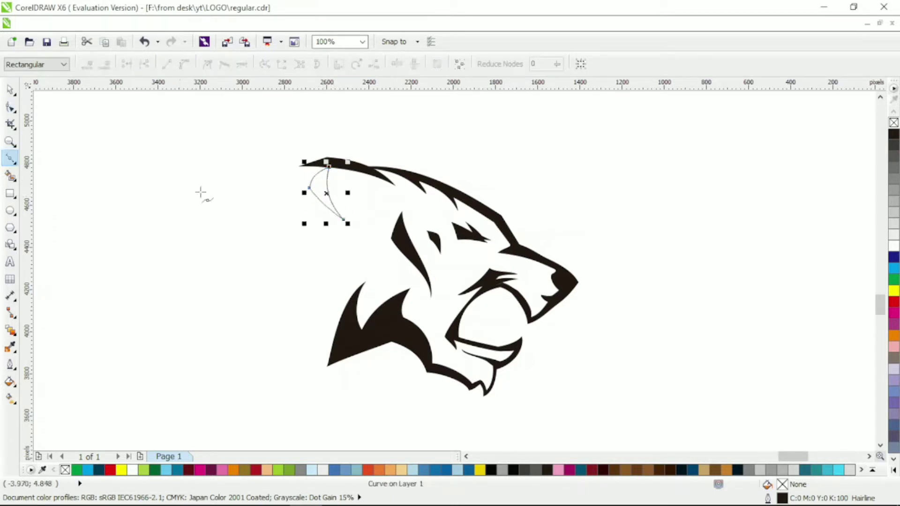
left_click(361, 242)
left_click(322, 215)
key("F10")
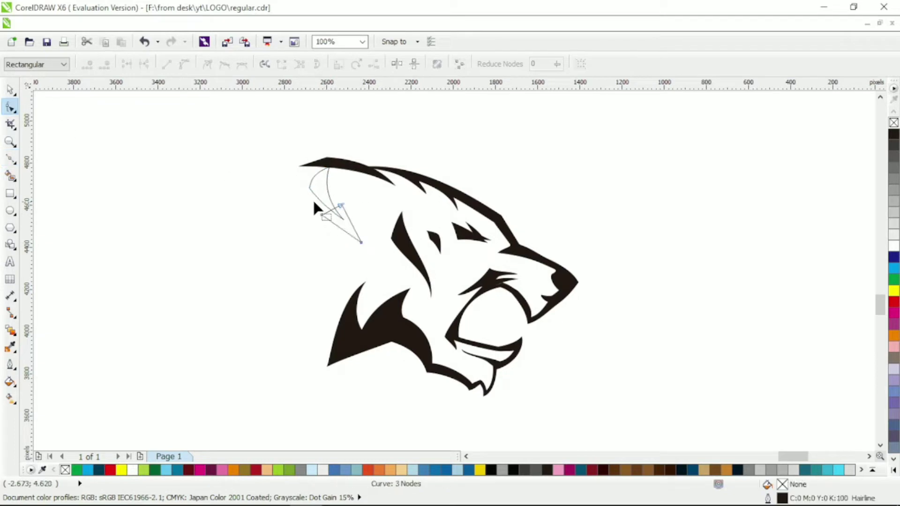
mouse_move(344, 214)
left_mouse_down()
mouse_move(336, 193)
mouse_move(342, 223)
left_mouse_up()
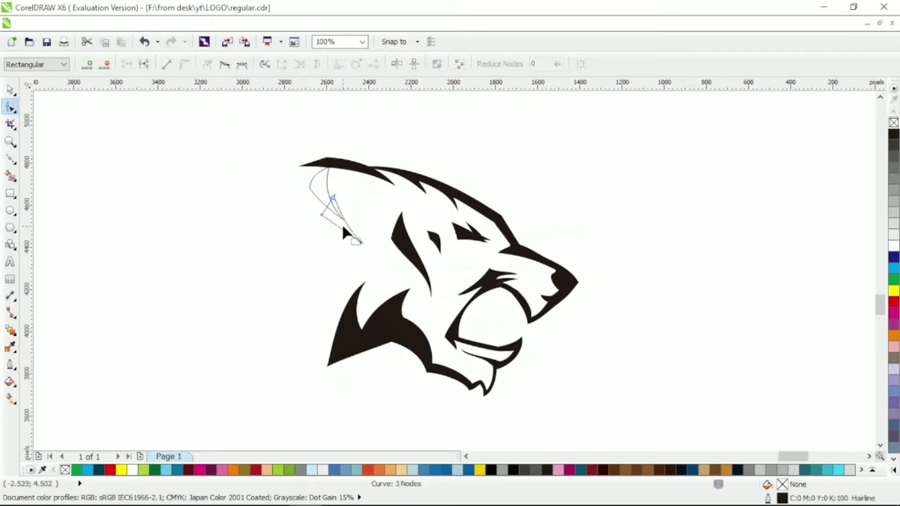
key("space")
left_click(894, 135)
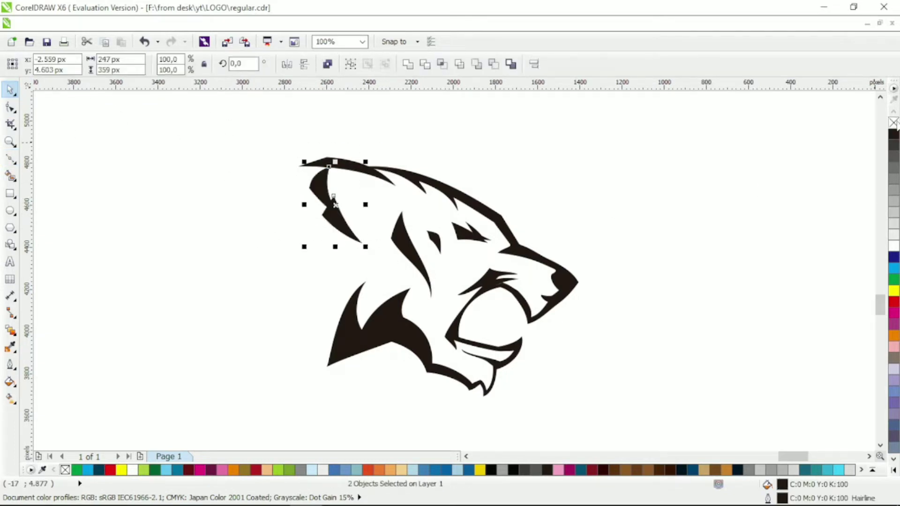
left_click(675, 218)
Step: Add a node on the lower ear stroke's bottom edge and pull its rear corner about 118 px down into a point
scroll(675, 218, "left", 1)
key("F10")
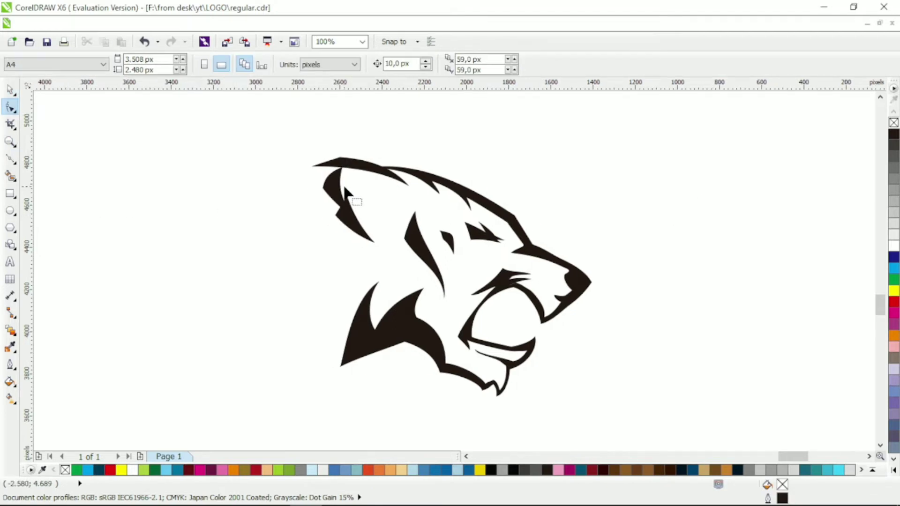
scroll(346, 192, "up", 1)
key("F5")
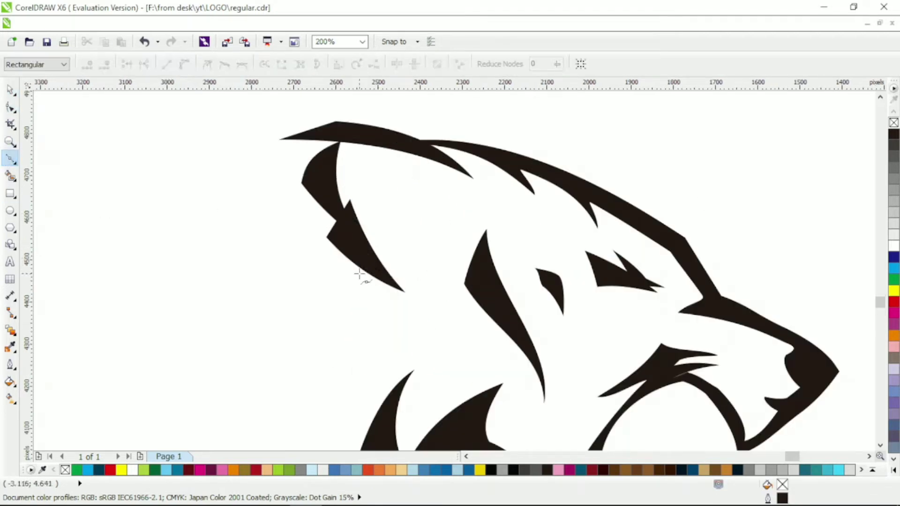
key("F10")
left_click(362, 269)
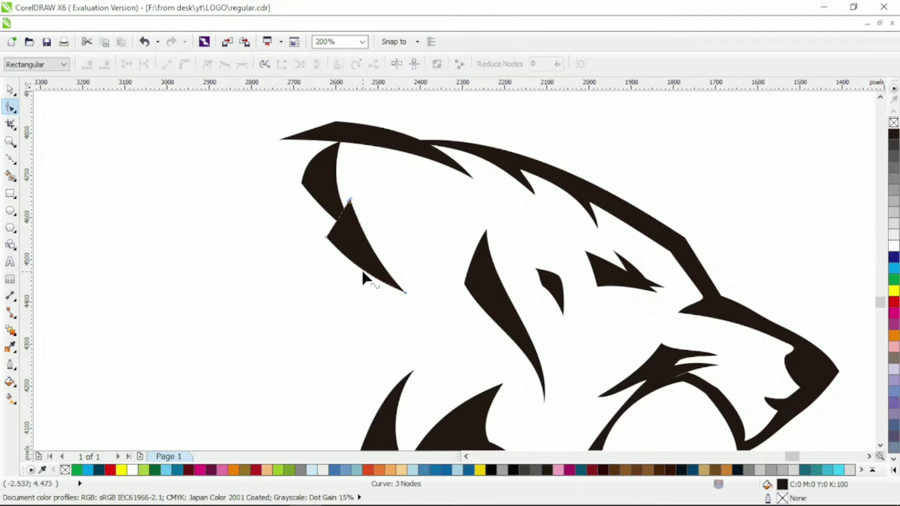
left_click_drag(326, 237, 314, 285)
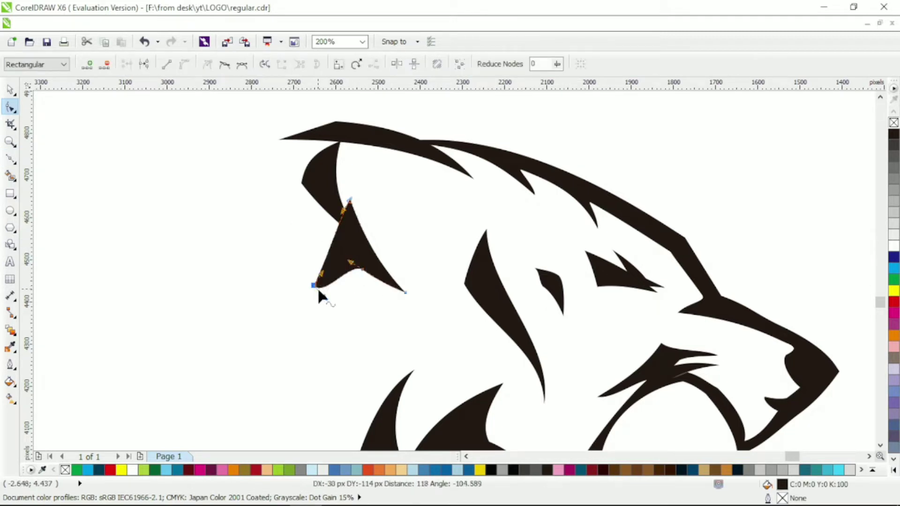
Step: Add a node on the upper ear stroke's rear edge and pull its rear corner down and outward into a point
left_click(305, 197)
left_click(309, 204)
mouse_move(309, 207)
left_mouse_down()
mouse_move(292, 219)
mouse_move(302, 208)
mouse_move(300, 221)
left_mouse_up()
scroll(350, 203, "down", 2)
scroll(395, 205, "right", 1)
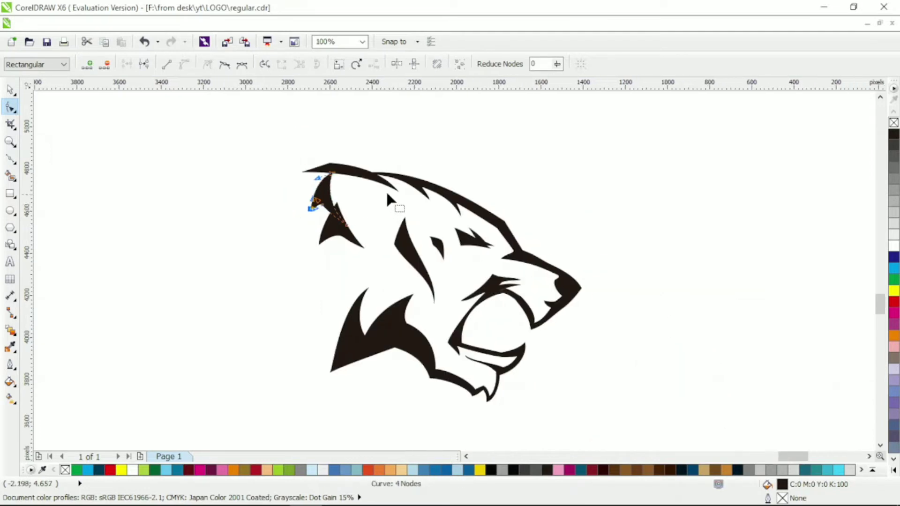
left_click(10, 89)
scroll(448, 282, "left", 1)
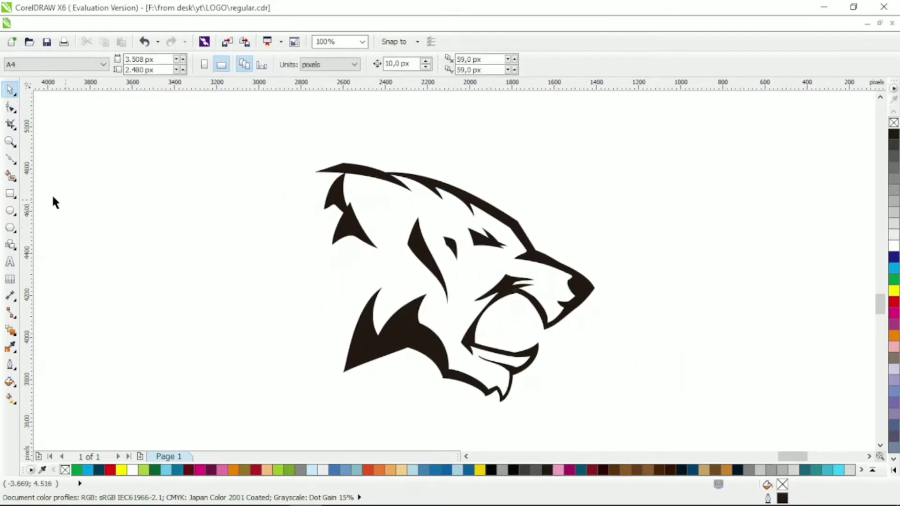
Step: Start a Bezier contour at the neck and run it in zigzags past the cheek and eye strokes to the tip of the nose
key("F5")
left_click(397, 259)
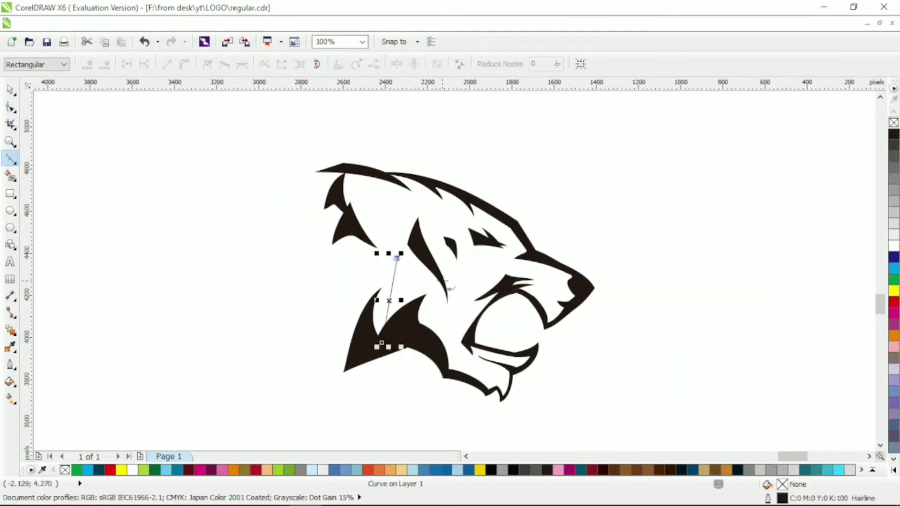
left_click(442, 280)
left_click(444, 237)
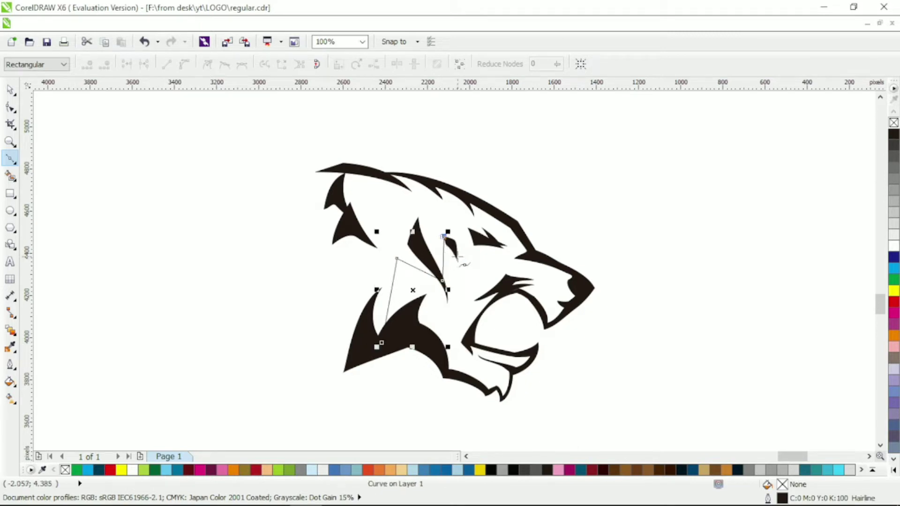
left_click(457, 257)
left_click(489, 266)
left_click(477, 300)
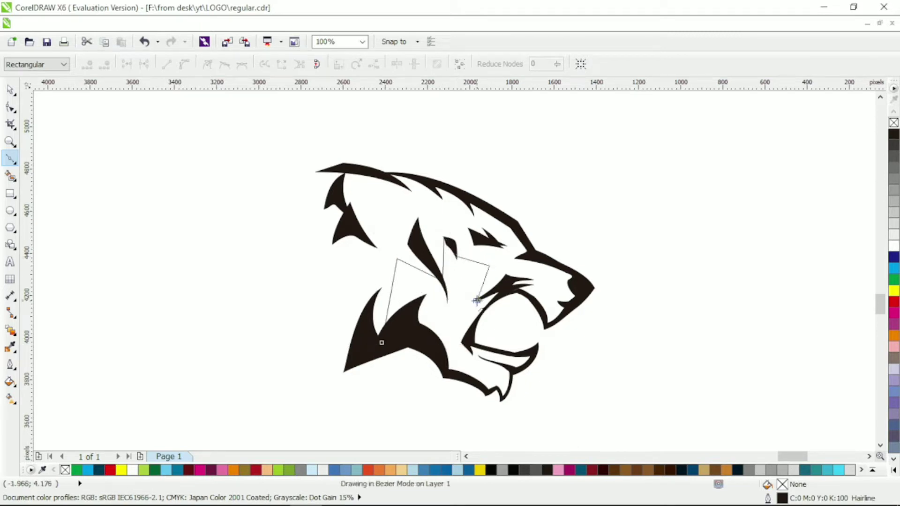
left_click(508, 276)
left_click(589, 280)
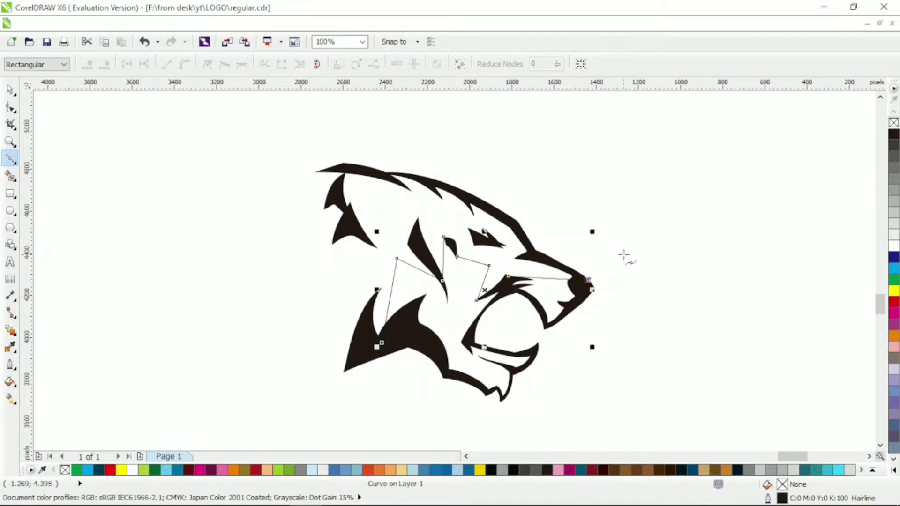
Step: Continue the contour from the nose along the forehead stroke to its rear tip and down to the neck's rear corner
left_click(534, 253)
left_click(511, 218)
left_click(385, 174)
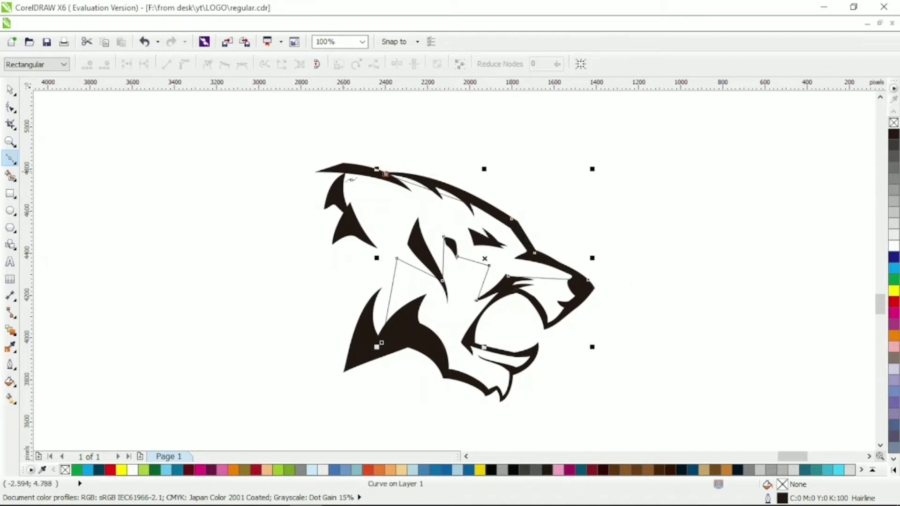
left_click(343, 167)
left_click(317, 171)
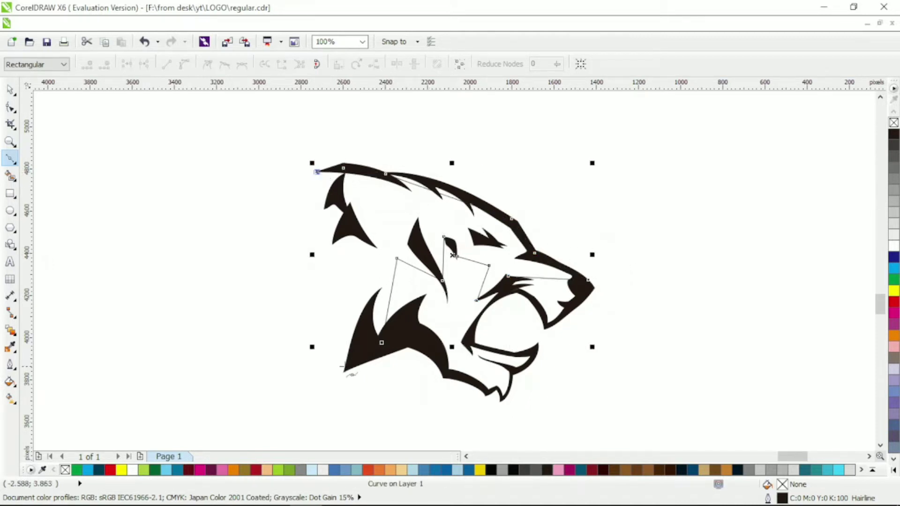
left_click(345, 369)
Step: Convert the contour's segments to curves and bend the nape, neck, cheek, muzzle and forehead edges to follow the black strokes
key("F10")
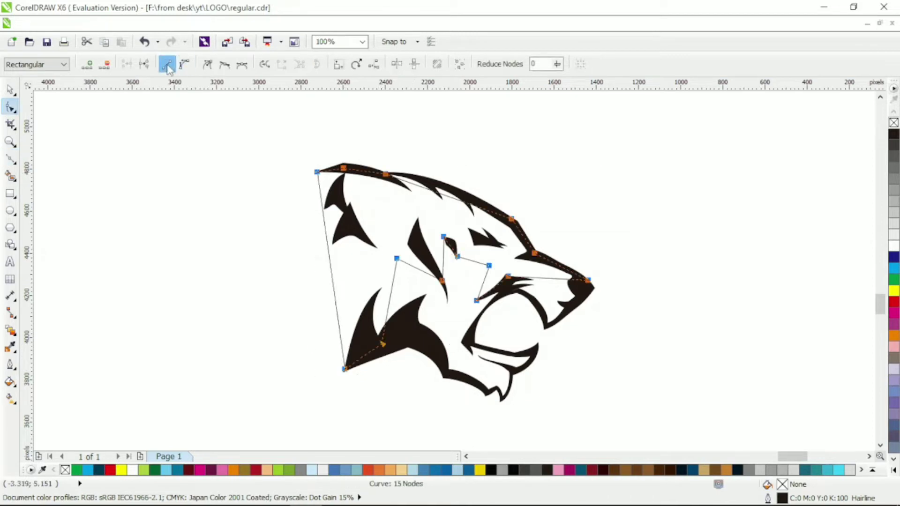
left_click_drag(326, 268, 302, 272)
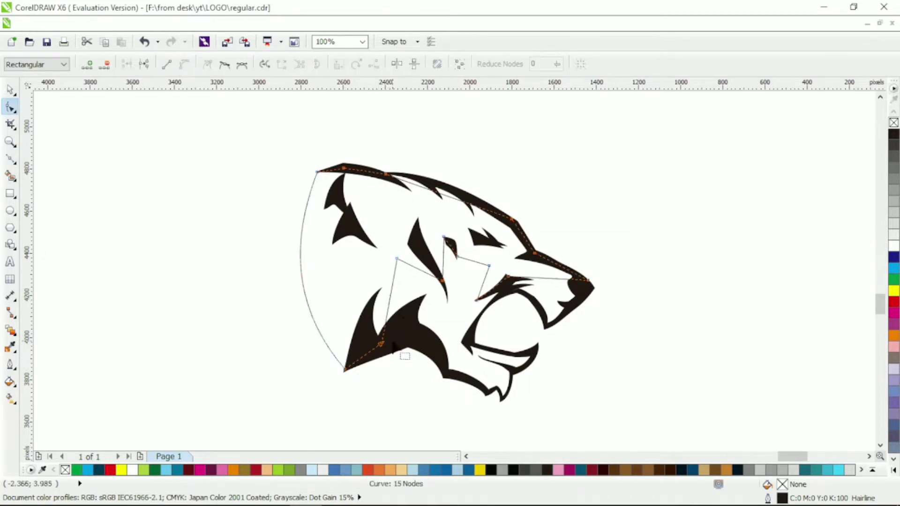
left_click_drag(397, 259, 382, 300)
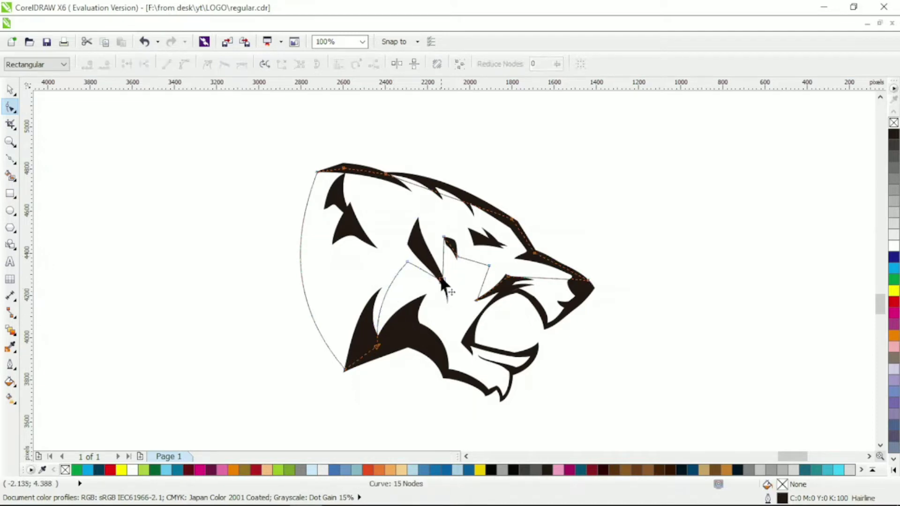
left_click_drag(440, 281, 483, 279)
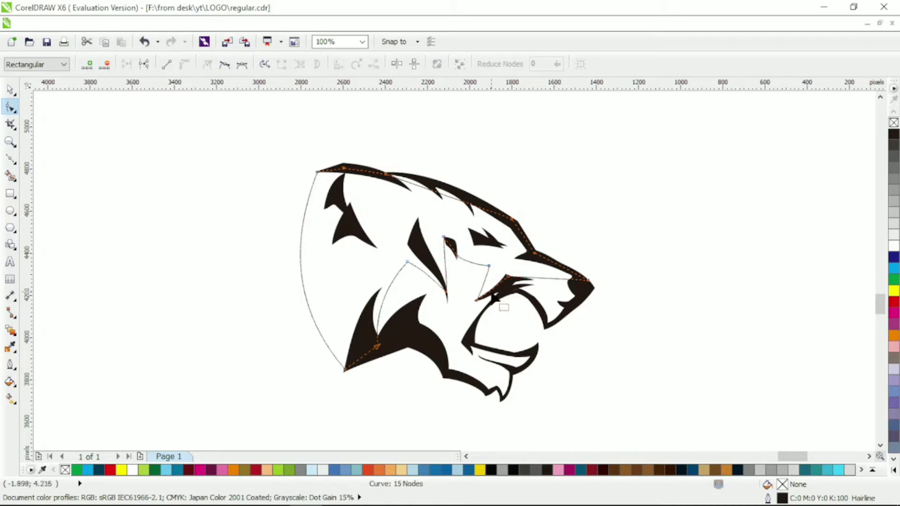
left_click(551, 279)
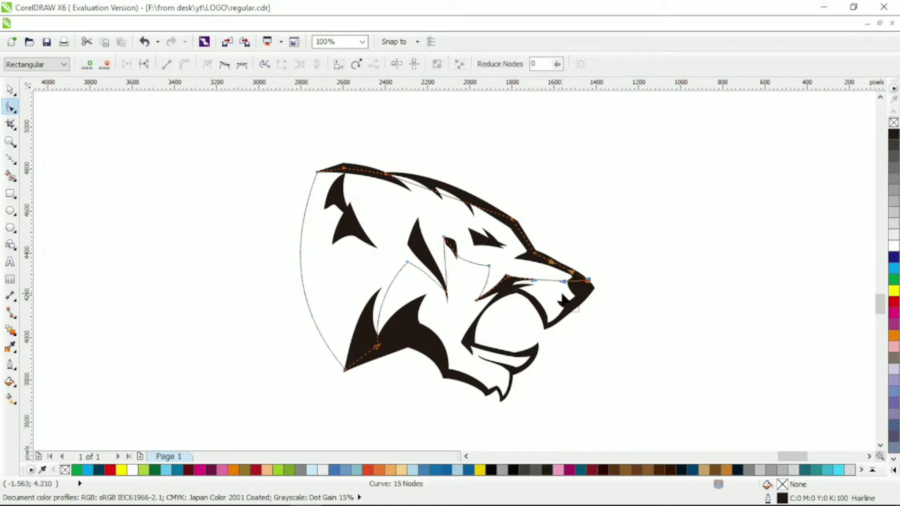
left_click_drag(561, 289, 560, 289)
left_click(428, 192)
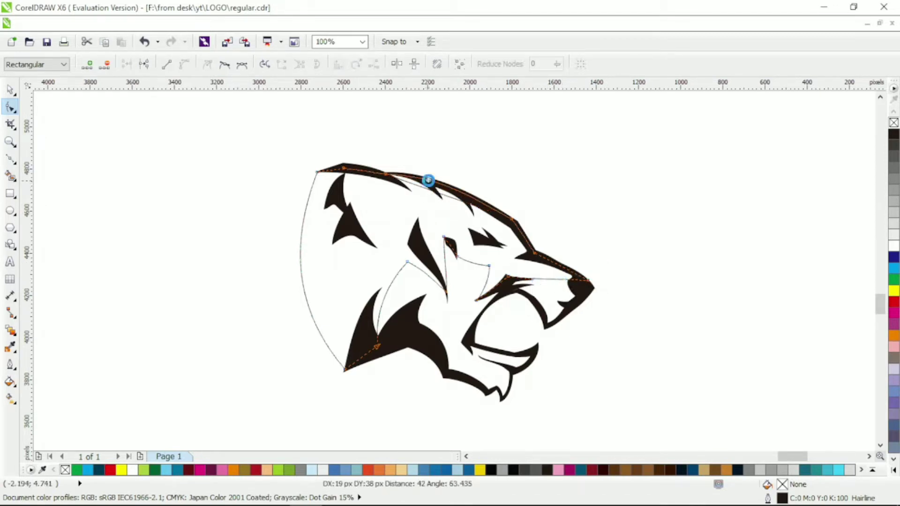
Step: Fill the head contour, about 1365 by 953 px, with orange, remove its outline and place it behind the black strokes
key("space")
left_click(233, 470)
right_click(65, 470)
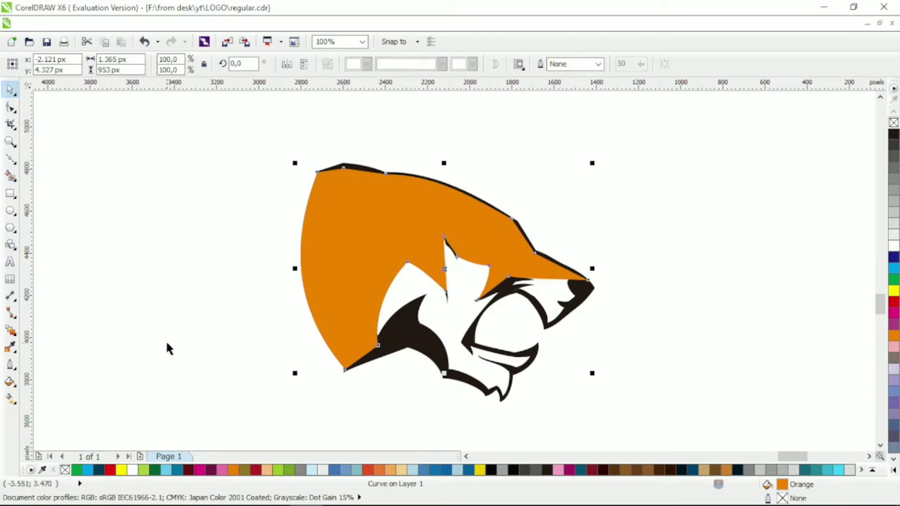
left_click(205, 265)
Step: Draw a three-point inner-ear shape in front of the ear strokes, curve its sides and trim it out of the orange fill
key("F10")
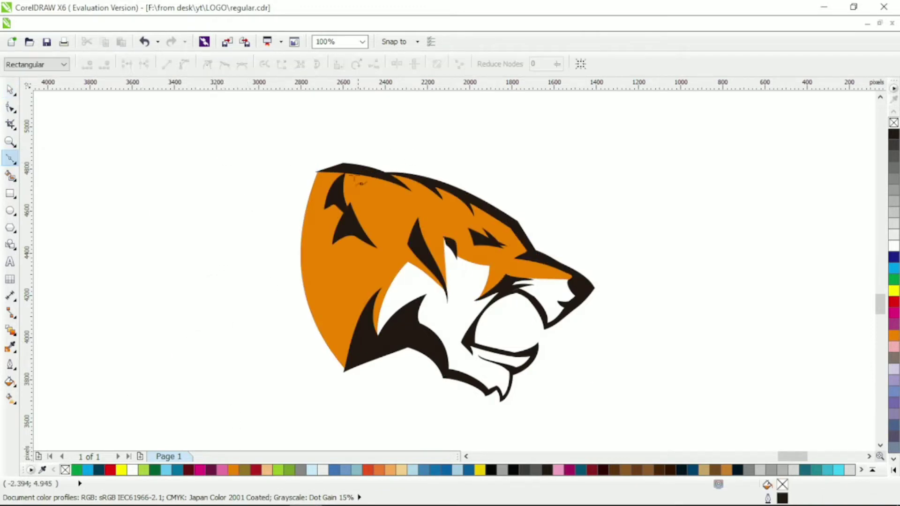
left_click(407, 213)
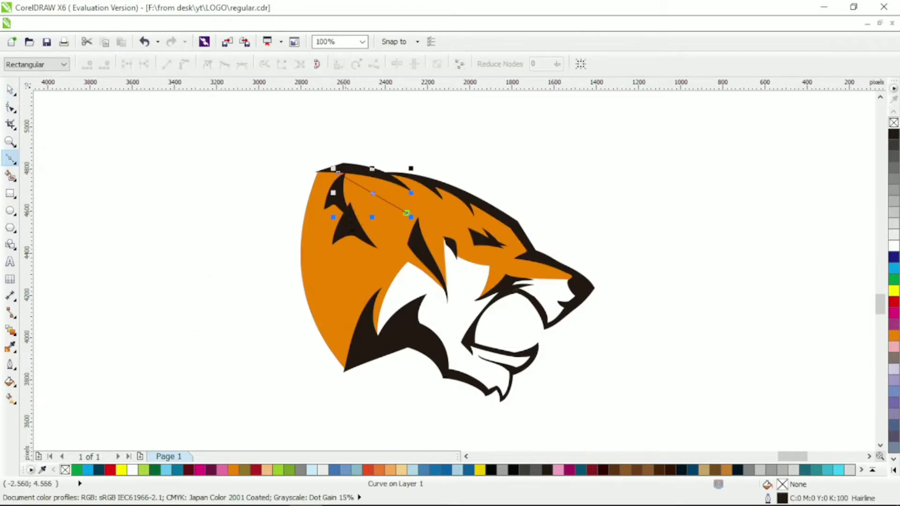
left_click(11, 108)
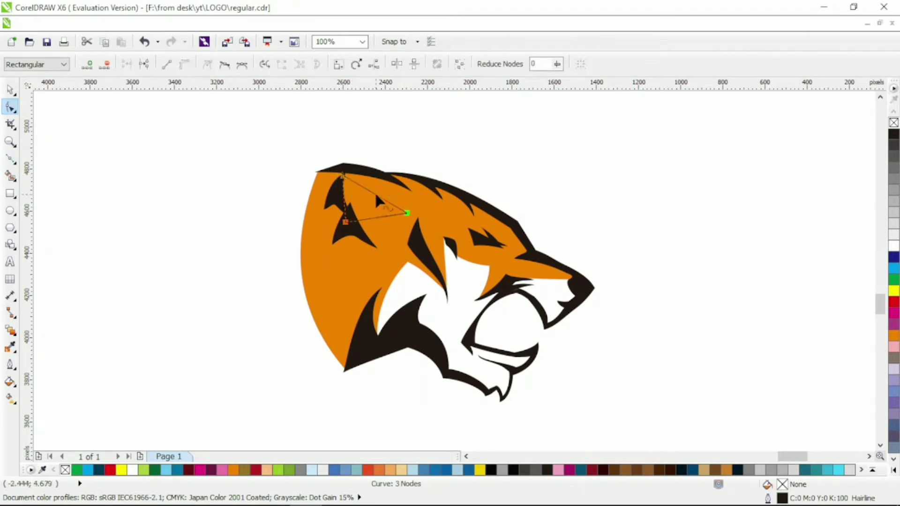
mouse_move(376, 196)
left_mouse_down()
mouse_move(376, 212)
mouse_move(378, 197)
left_mouse_up()
left_click_drag(347, 224, 383, 210)
key("space")
left_click(312, 274, "shift")
left_click(426, 64)
left_click(483, 138)
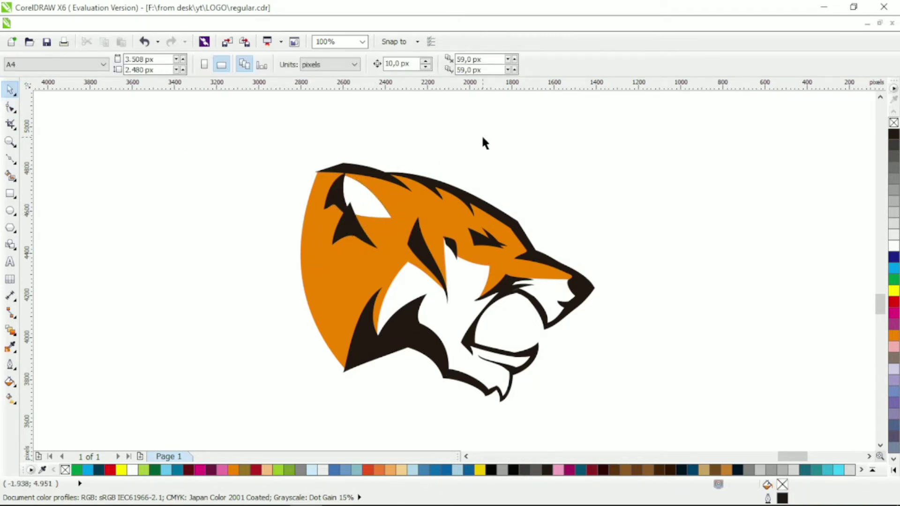
Step: Draw a closed five-point shape from the forehead spike past the eye to the muzzle and around above the forehead
left_click(13, 160)
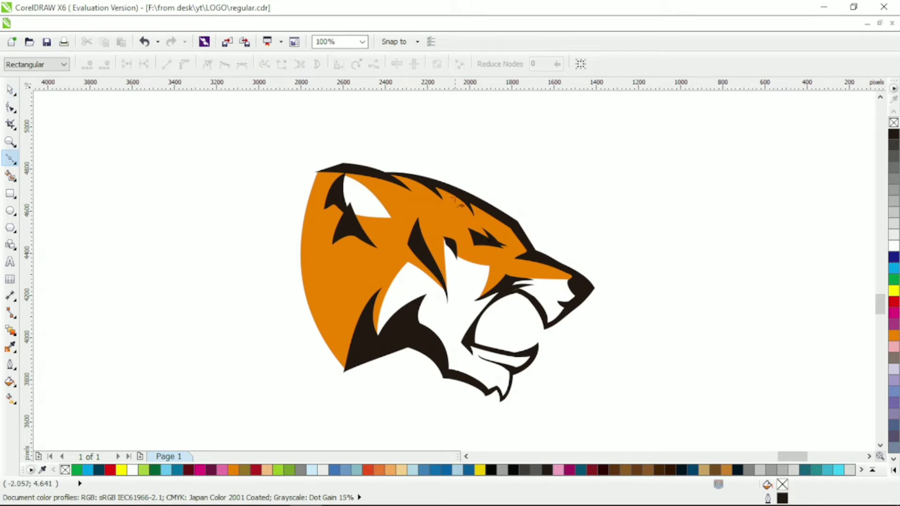
left_click(427, 182)
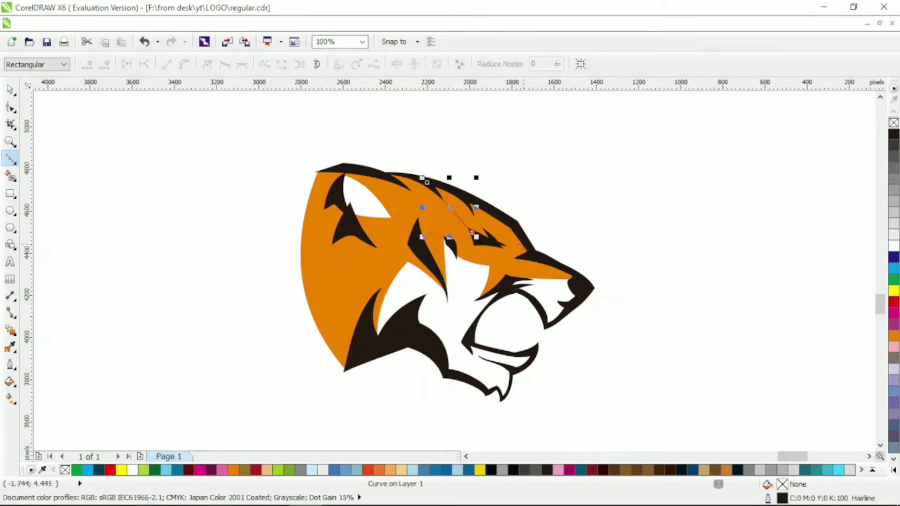
left_click(528, 244)
left_click(530, 191)
left_click(425, 164)
key("F10")
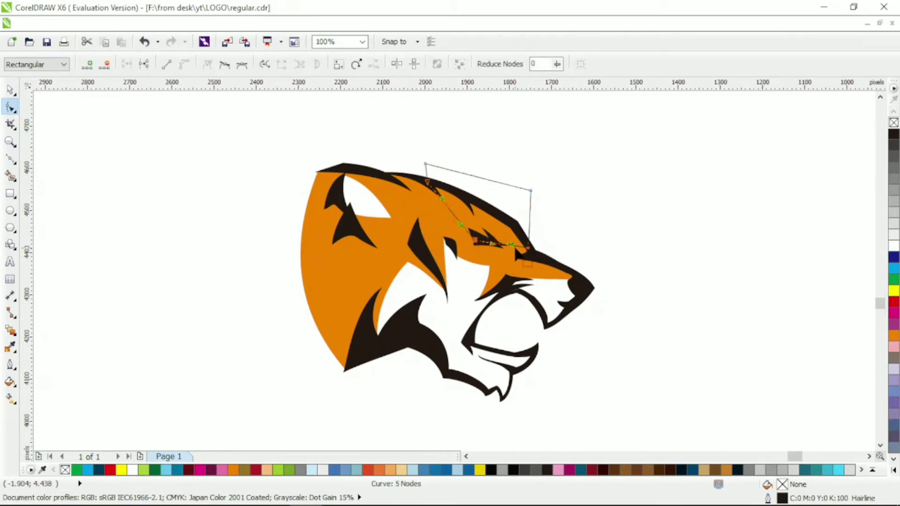
Step: Bend the five-point shape's lower edges to follow the forehead spike and eye, and select it together with the orange fill
scroll(516, 244, "up", 1)
left_click_drag(512, 256, 507, 235)
left_click_drag(390, 172, 398, 171)
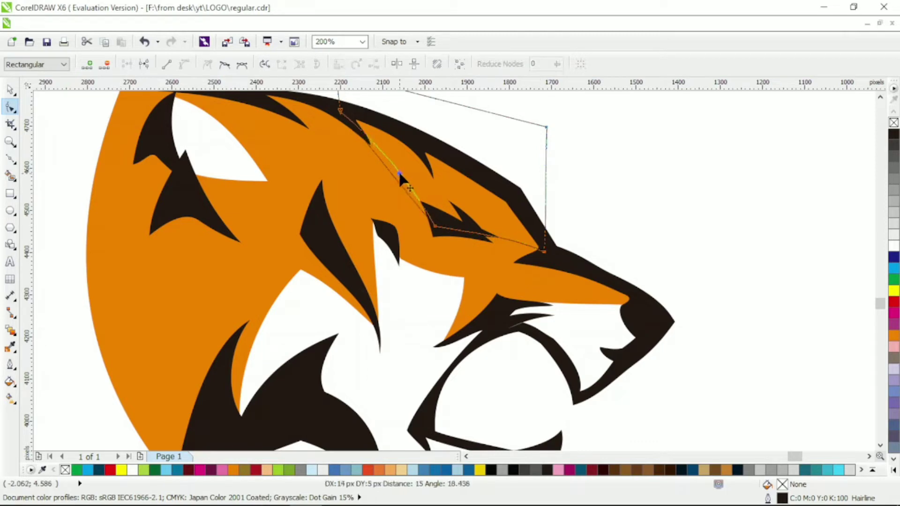
left_click_drag(366, 124, 349, 136)
key("space")
left_click(350, 136)
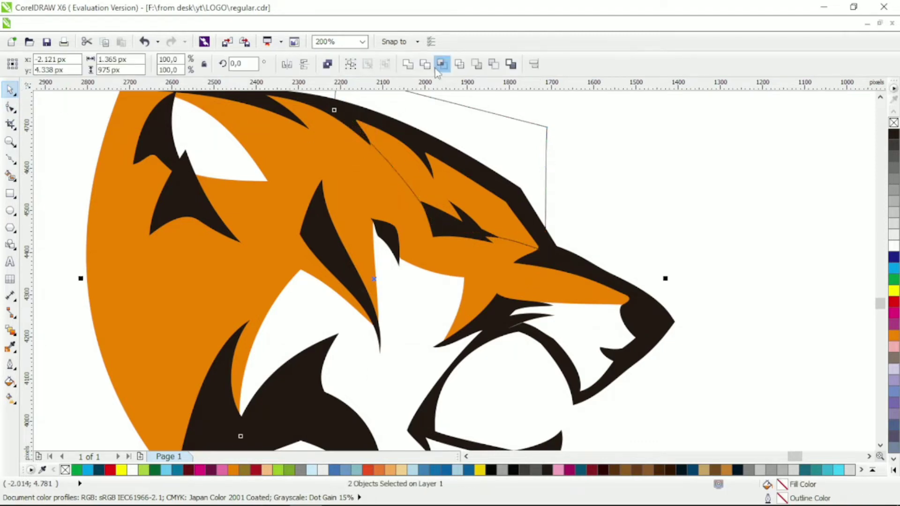
Step: Trim the five-point forehead shape out of the orange fill
left_click(610, 150)
scroll(619, 160, "down", 1)
scroll(559, 153, "up", 1)
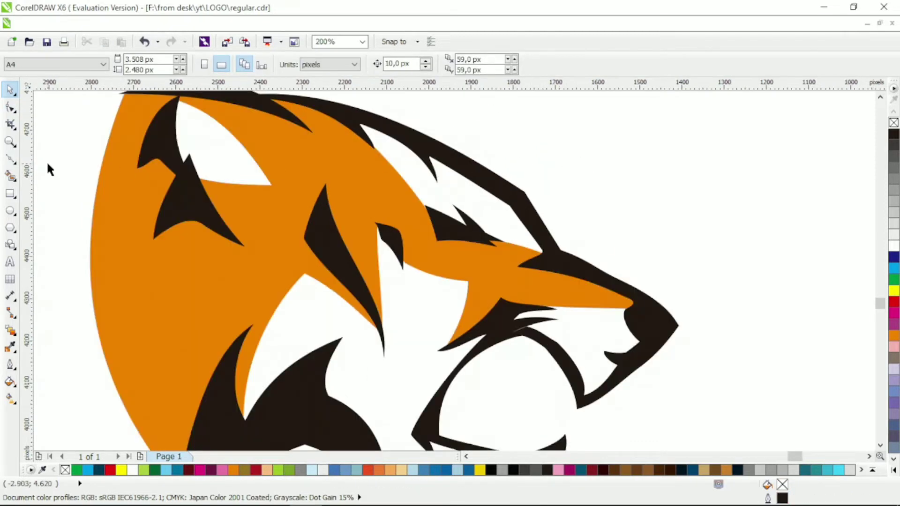
Step: Draw a closed five-point double spike inside the forehead outline, curve its edges and make it part of the orange fill
left_click(10, 159)
left_click(488, 210)
left_click_drag(486, 204, 464, 190)
key("F10")
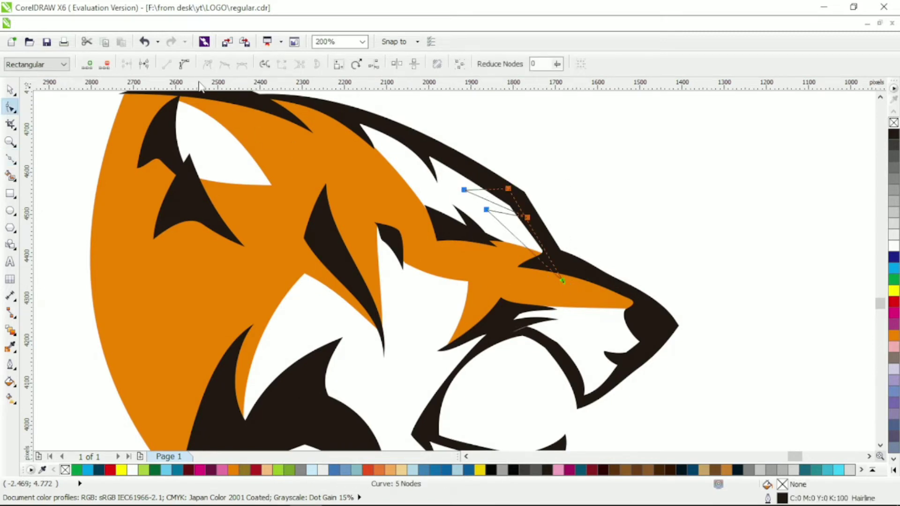
left_click(538, 243)
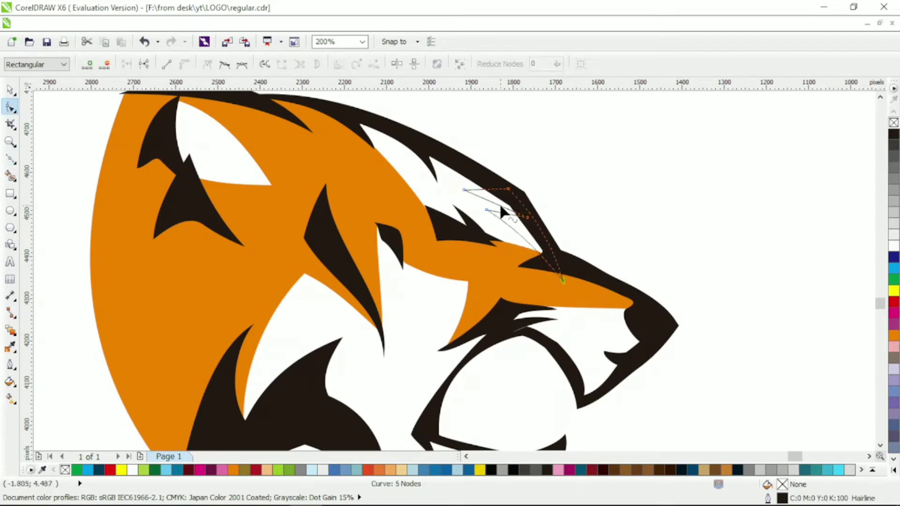
left_click_drag(499, 202, 517, 208)
key("space")
key("ctrl+a")
key("Escape")
key("F3")
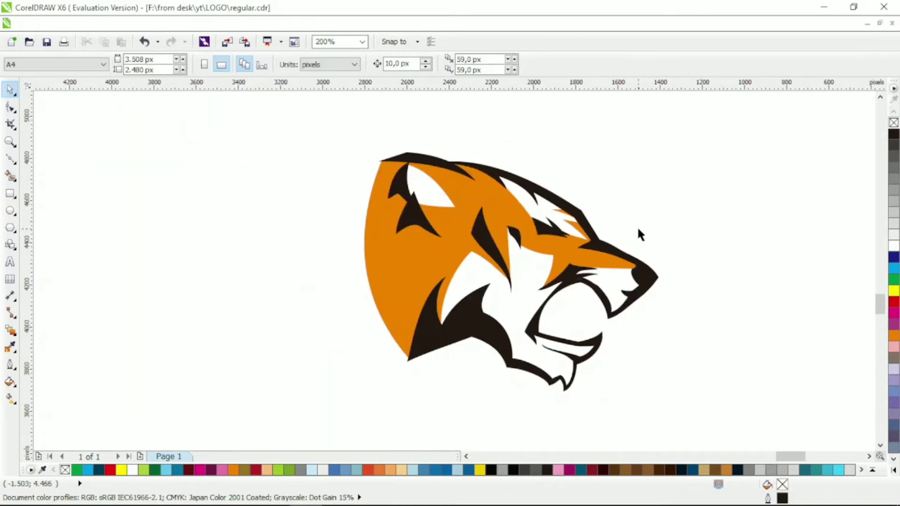
Step: Draw a closed five-point shape at the back of the open mouth, curve its front edge and fill it black without an outline
scroll(675, 301, "up", 1)
key("F10")
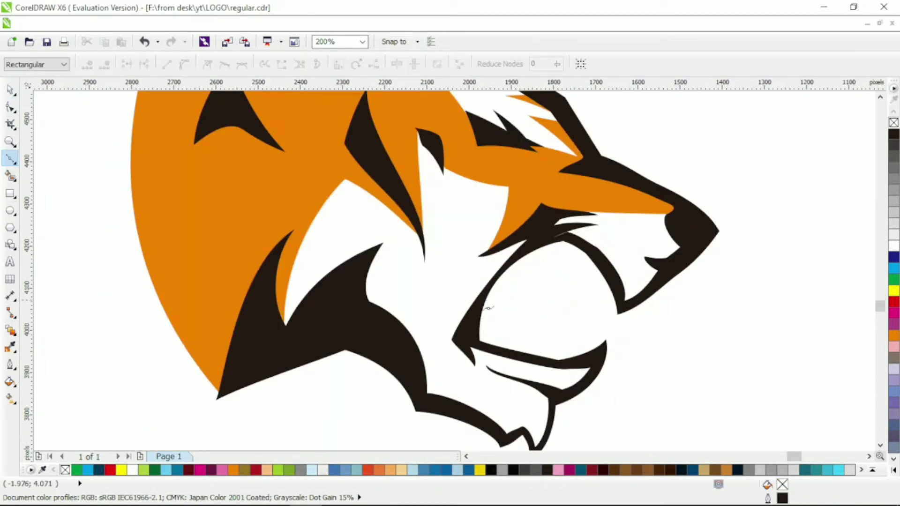
left_click(523, 285)
left_click(571, 362)
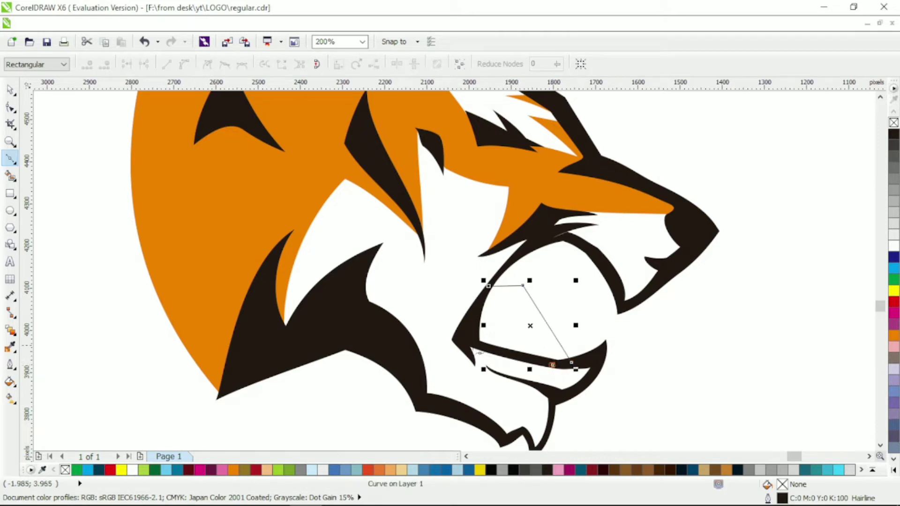
key("F10")
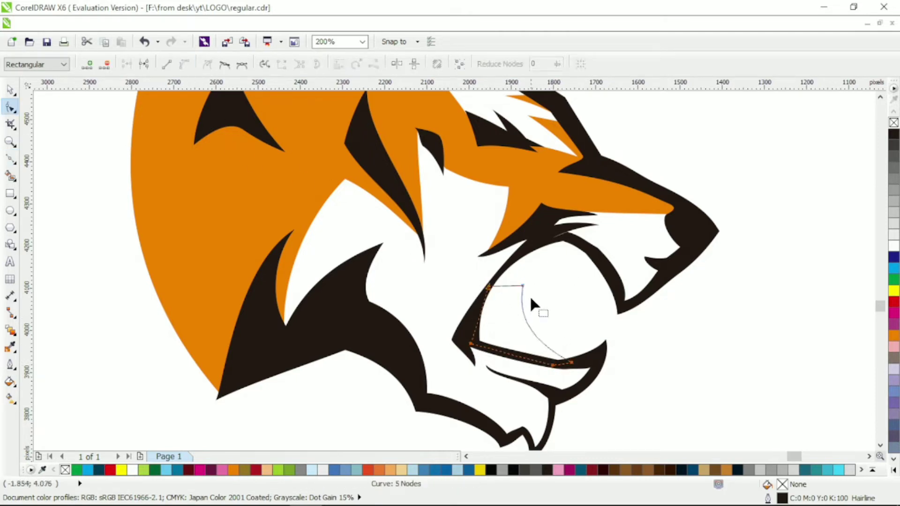
left_click_drag(533, 301, 519, 271)
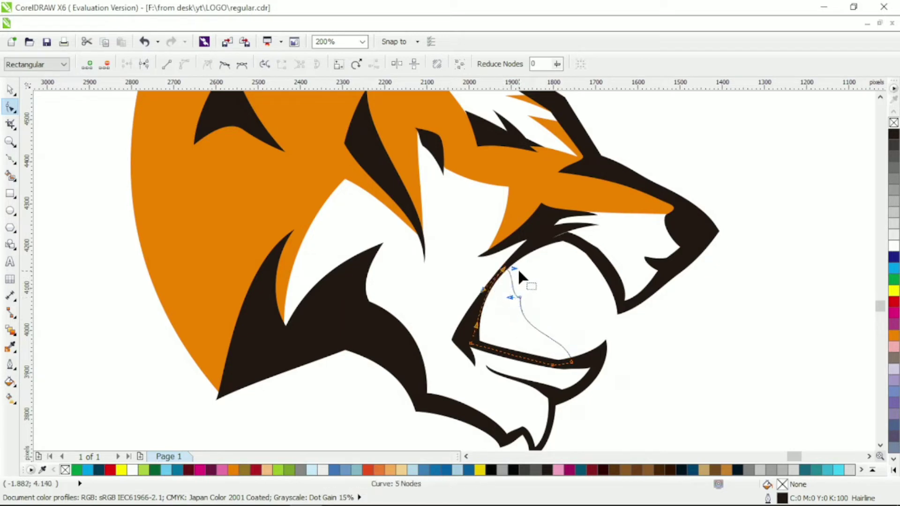
left_click_drag(520, 334, 577, 339)
key("space")
left_click(895, 135)
key("Escape")
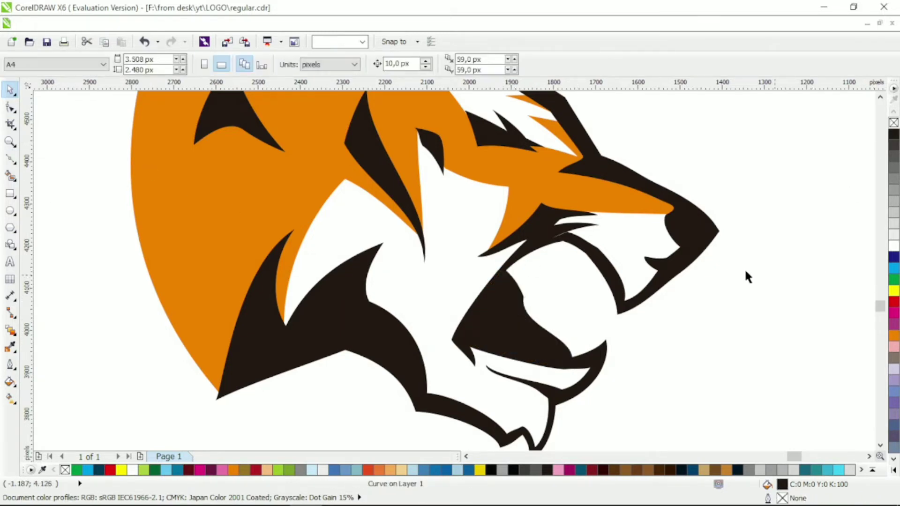
Step: Draw a smaller five-point shape inside the black mouth shape, bend its edges and cut it out of the black
key("F10")
left_click(498, 280)
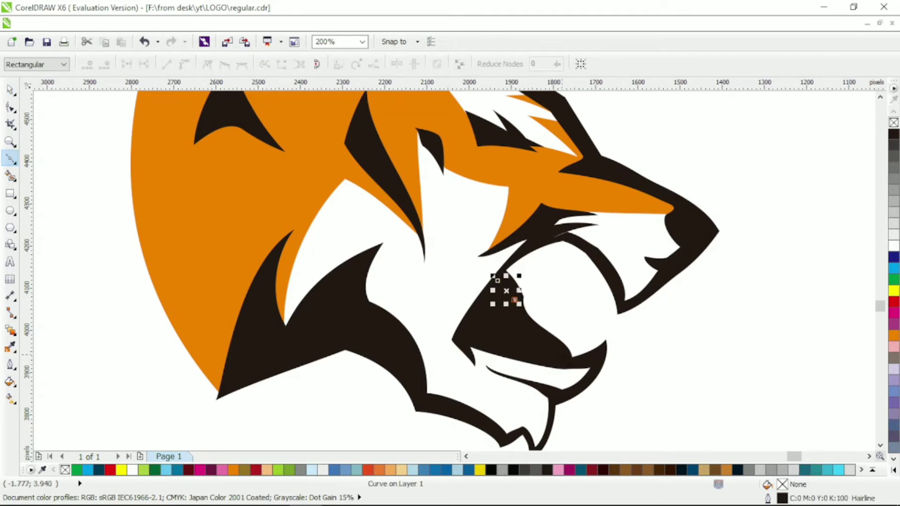
key("F10")
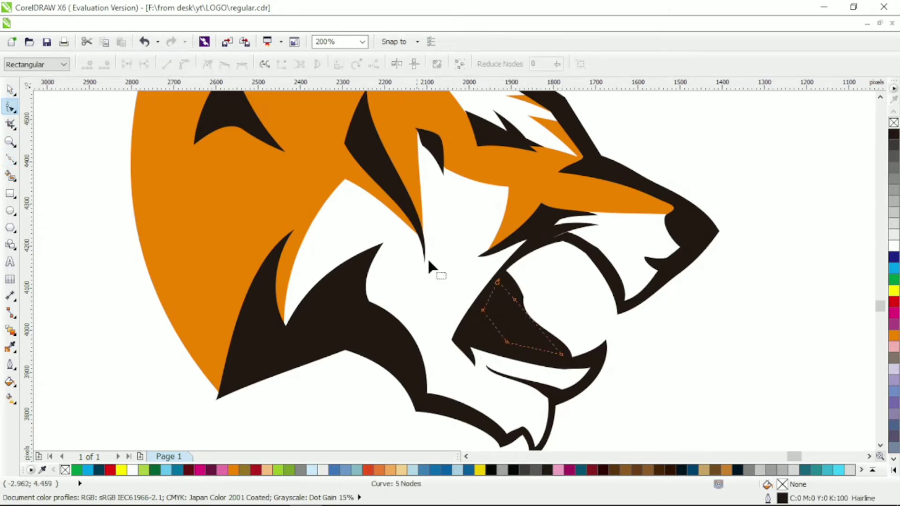
left_click_drag(517, 308, 497, 334)
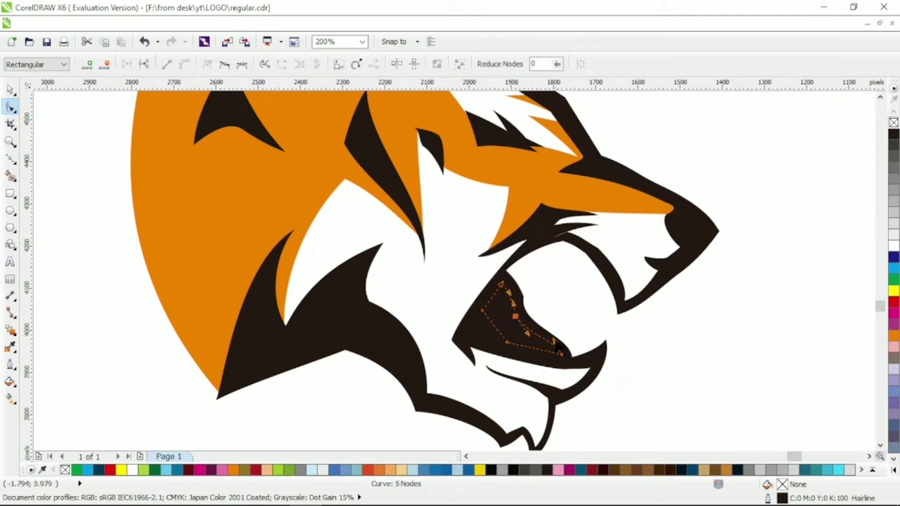
key("space")
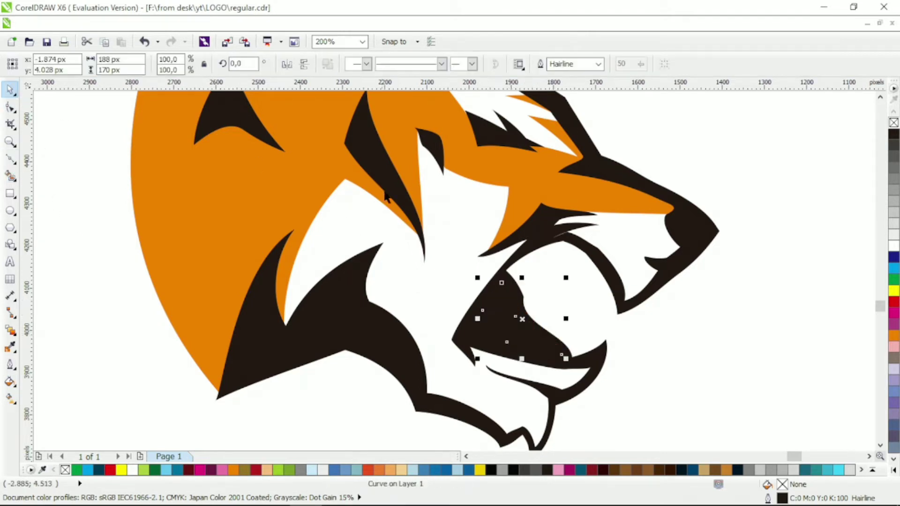
left_click(524, 304, "shift")
key("ctrl+l")
key("Escape")
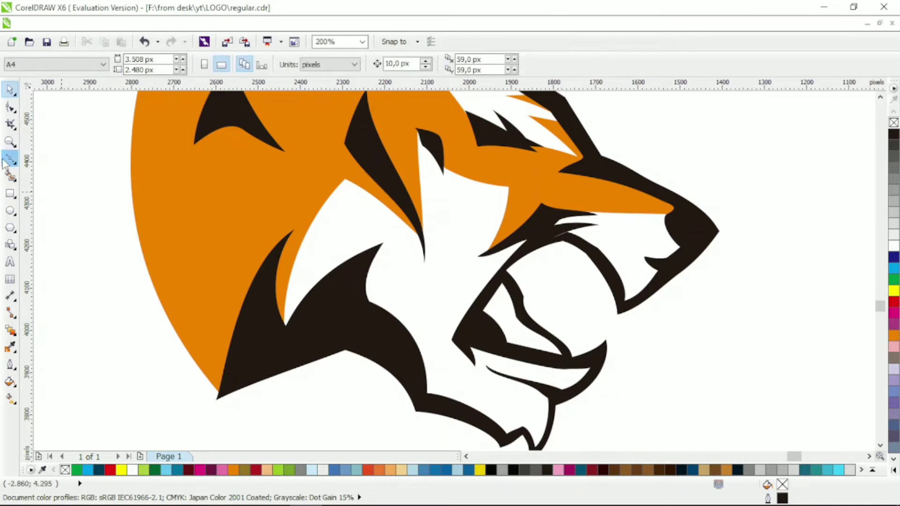
Step: Draw a three-point spike at the upper end of the mouth cut-out, curve its sides and add it to the black mouth shape
left_click(10, 159)
scroll(479, 286, "up", 2)
left_click(470, 302)
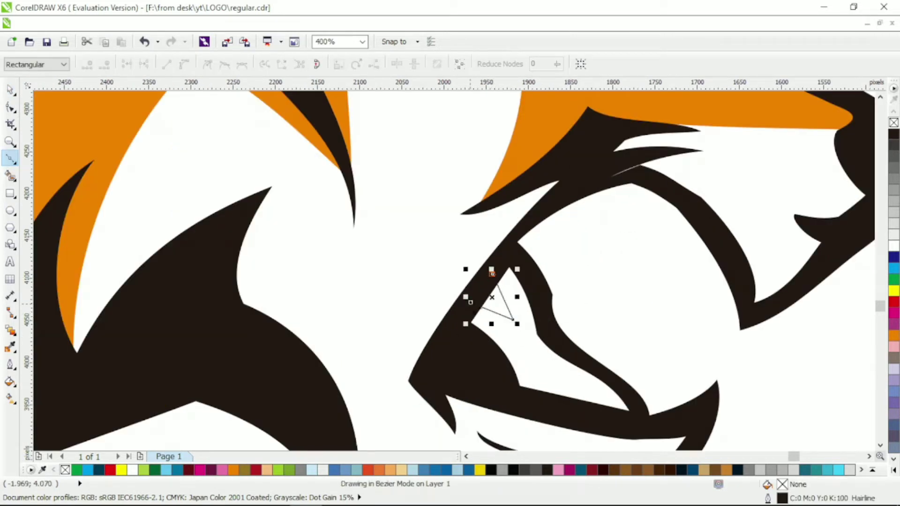
key("F10")
left_click_drag(508, 305, 478, 304)
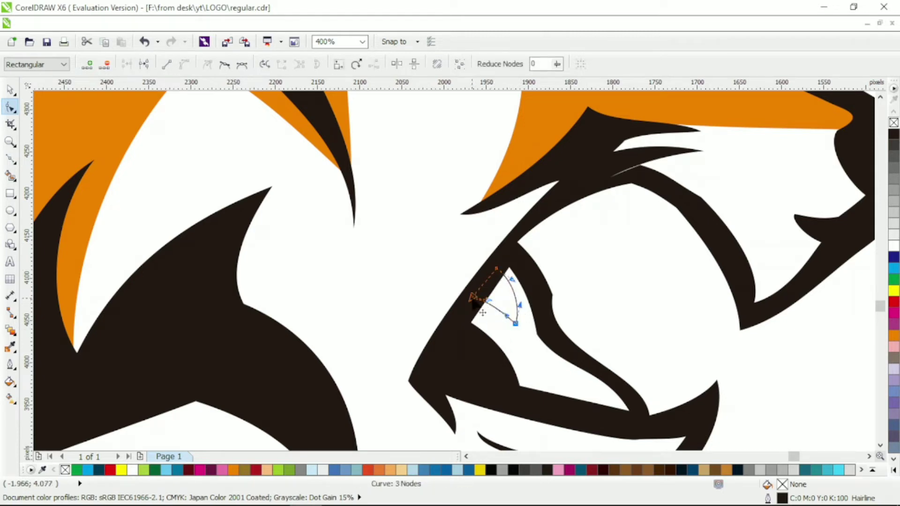
key("space")
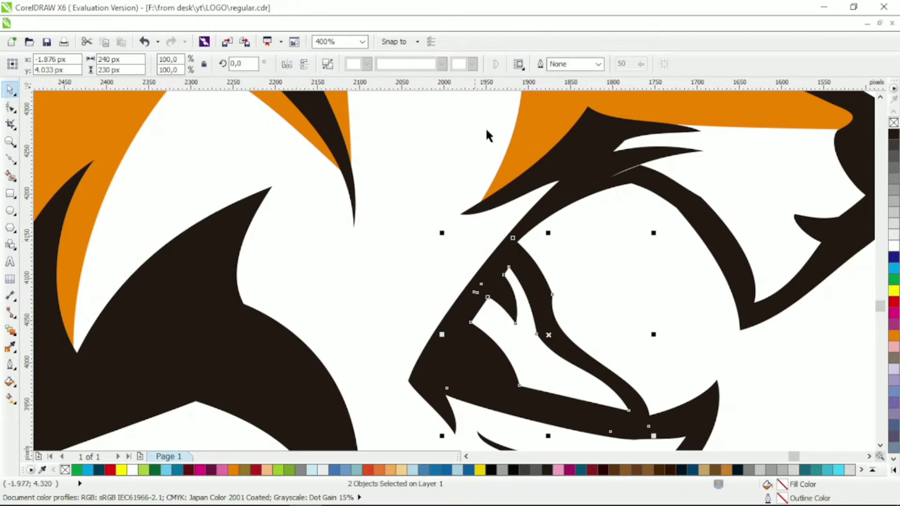
key("Escape")
Step: Draw a curved five-point shape around the mouth cut-out and make it part of the orange fill behind the black
key("F10")
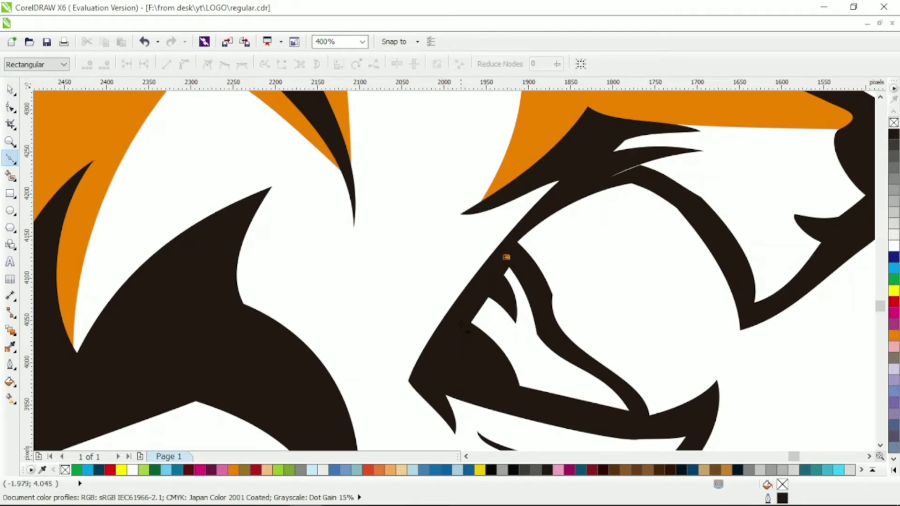
left_click_drag(461, 322, 636, 421)
key("F10")
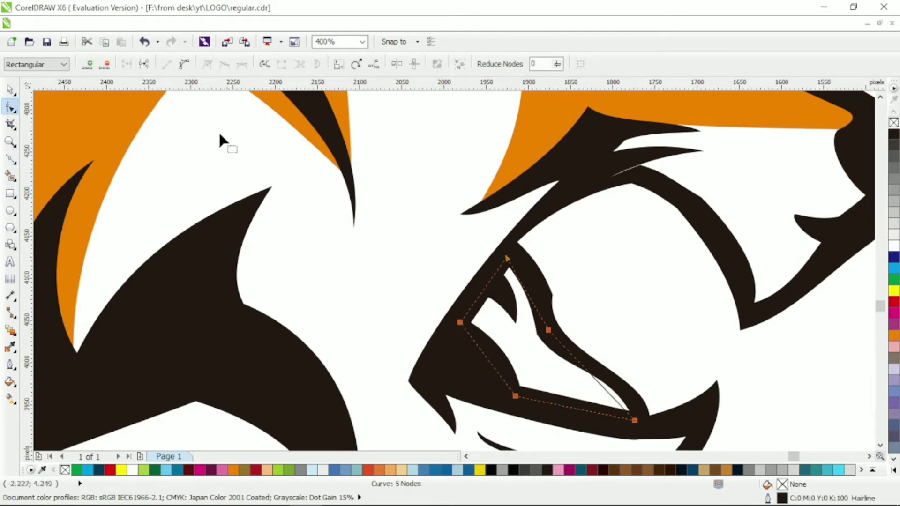
left_click(186, 67)
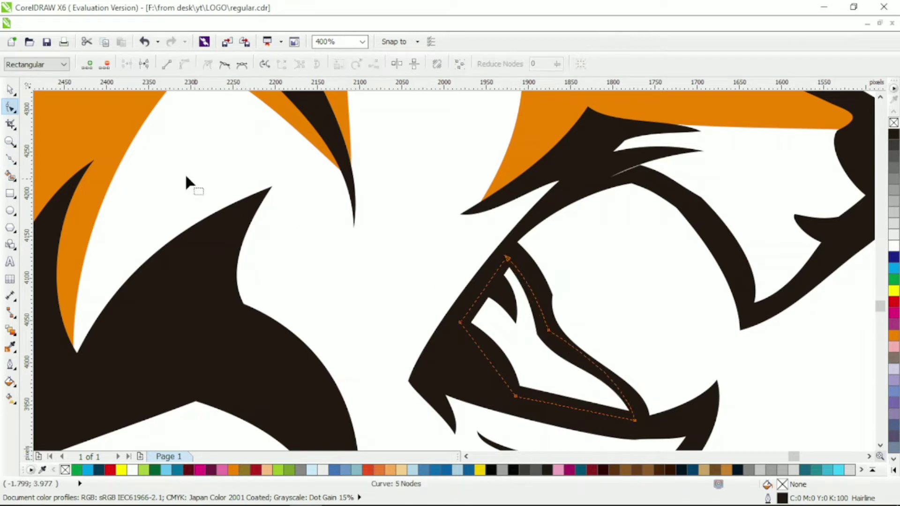
key("space")
scroll(656, 314, "down", 4)
left_click(657, 314)
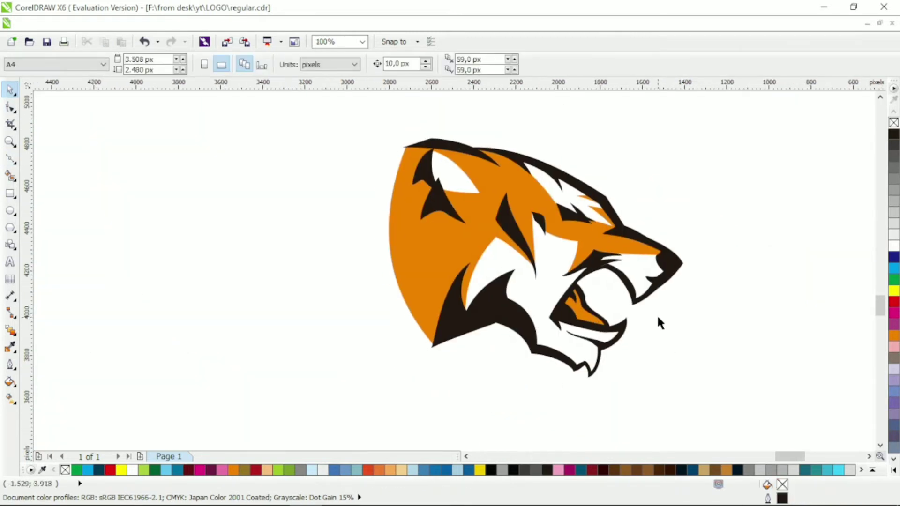
Step: Reshape the front end of the black mouth shape and its cut-out into a shorter, blunt end, pulling the orange fill inside it
scroll(625, 333, "up", 4)
left_click(595, 331)
key("F10")
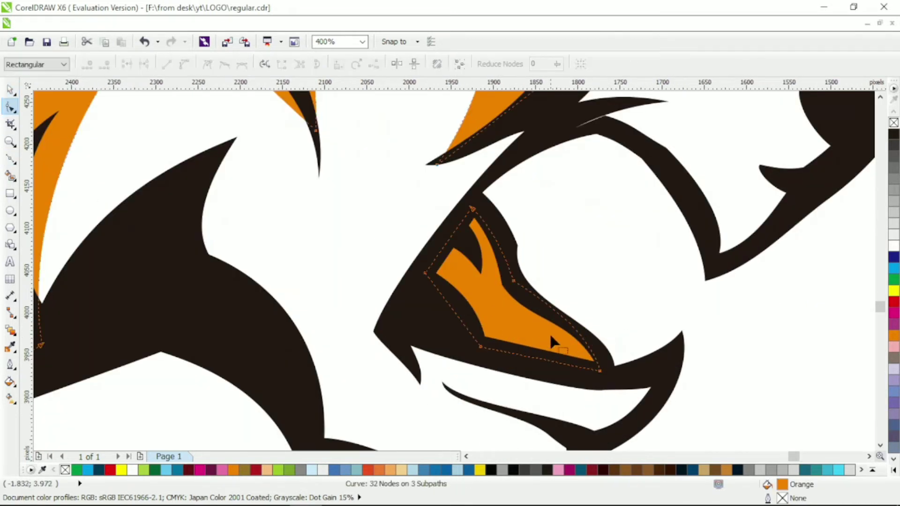
left_click(574, 383)
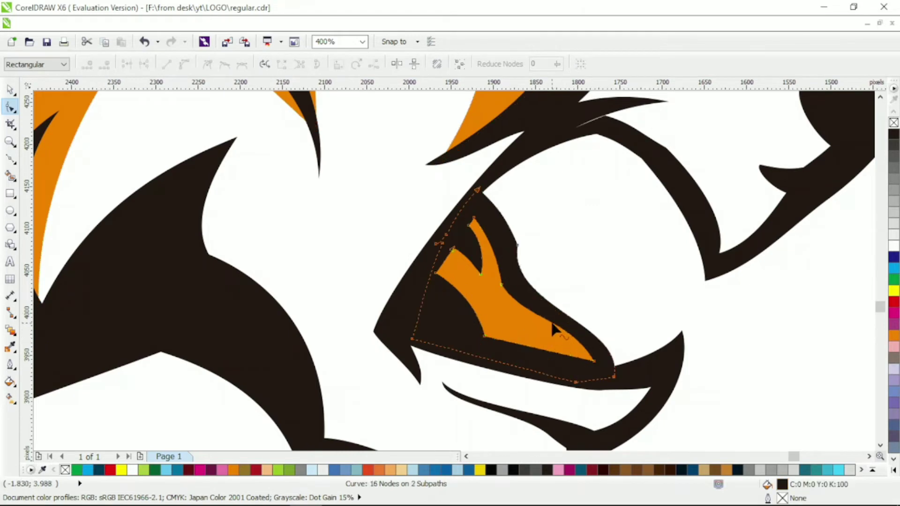
left_click(574, 384)
left_click(593, 362)
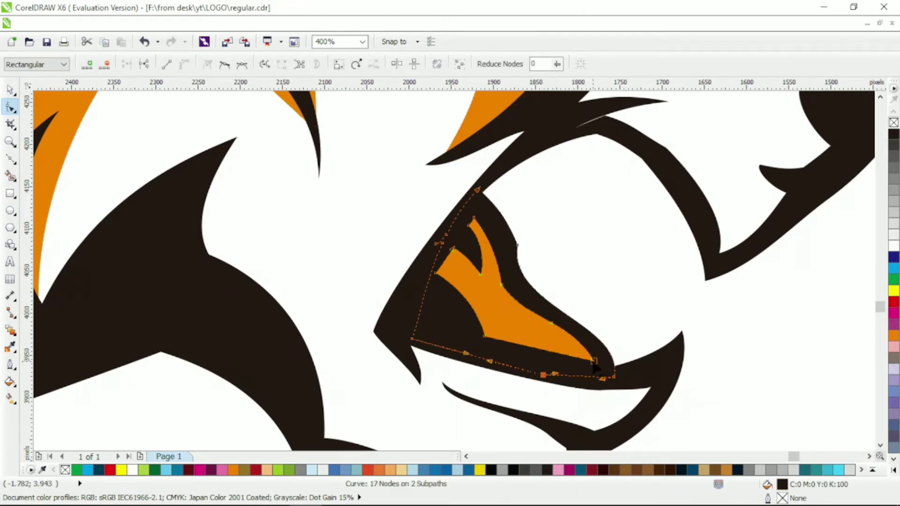
left_click_drag(594, 361, 591, 319)
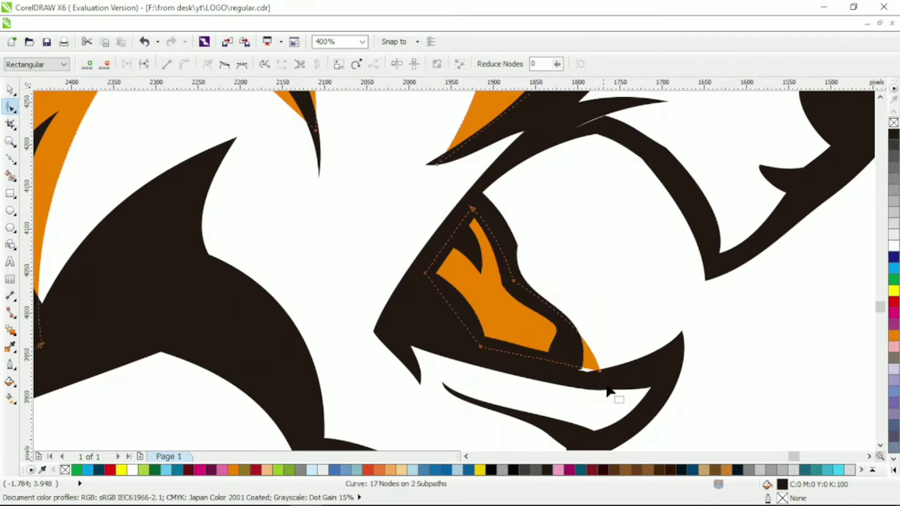
left_click(584, 371)
key("F3")
key("space")
key("F3")
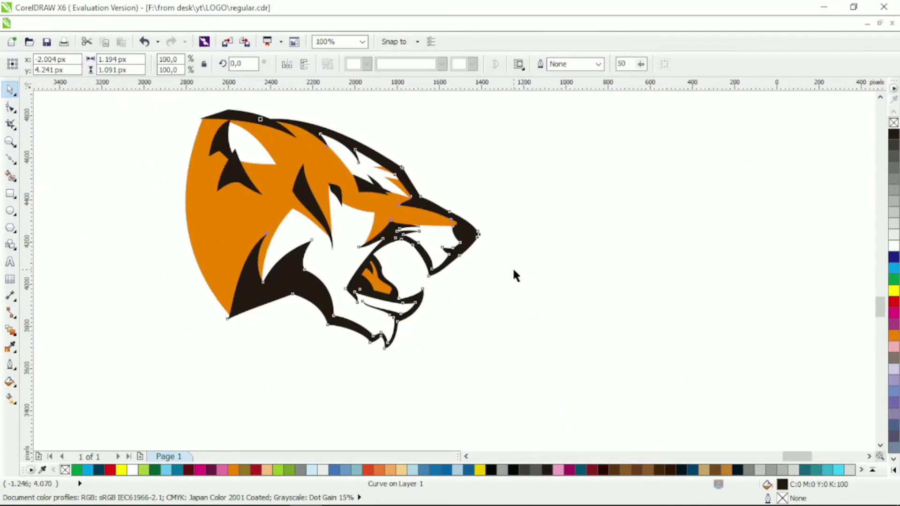
left_click(499, 259)
Step: Reshape the black outline beside the nose where the orange muzzle area tapers off
scroll(501, 266, "up", 3)
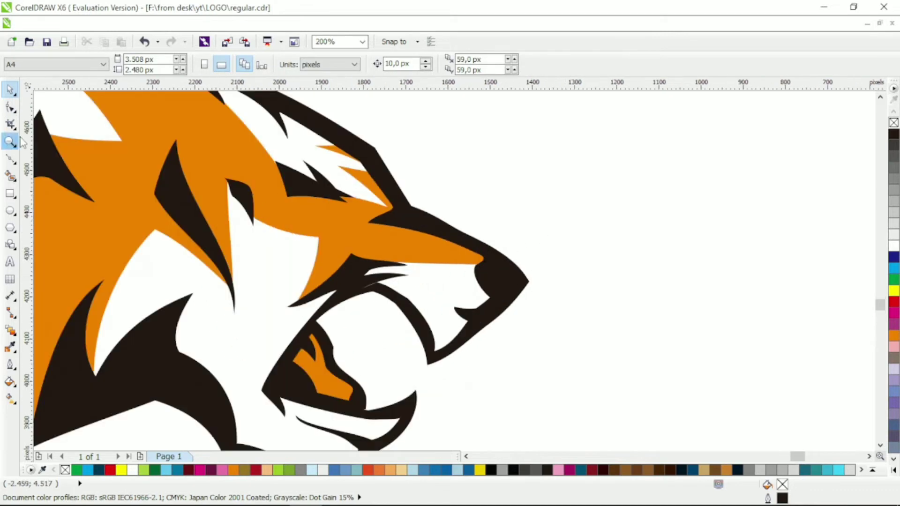
key("F10")
left_click(492, 260)
double_click(492, 255)
left_click_drag(491, 255, 517, 260)
key("F3")
key("space")
key("F3")
left_click(511, 265)
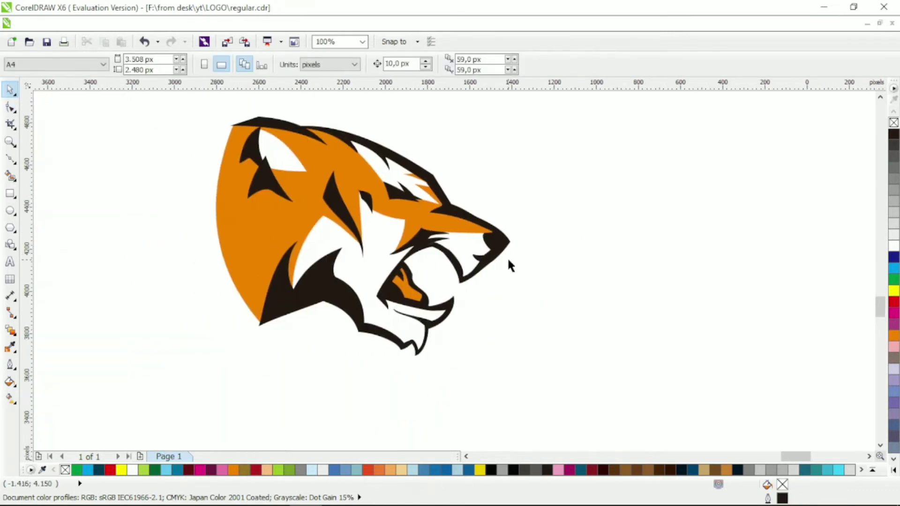
Step: Reshape the black eye patch by moving its upper back corner and bending its upper edge and front spike
left_click(420, 189)
scroll(397, 201, "up", 3)
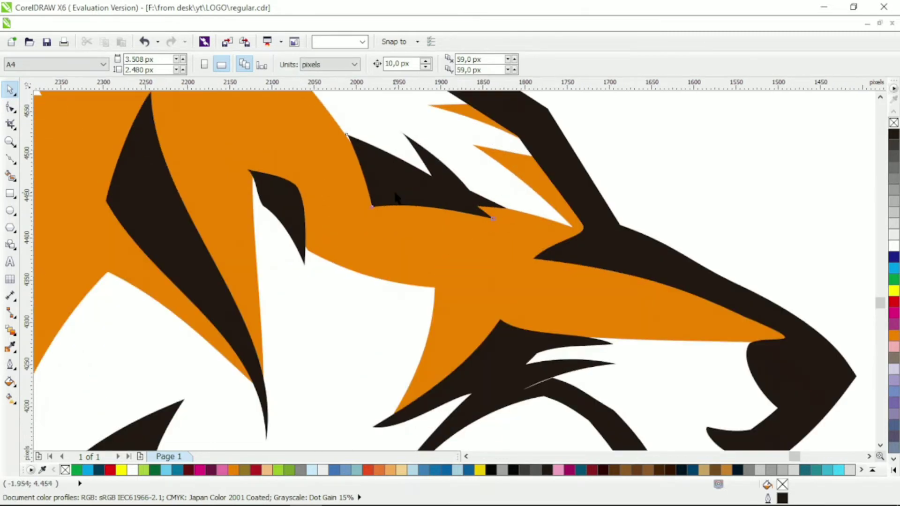
left_click(11, 107)
left_click_drag(346, 240, 315, 197)
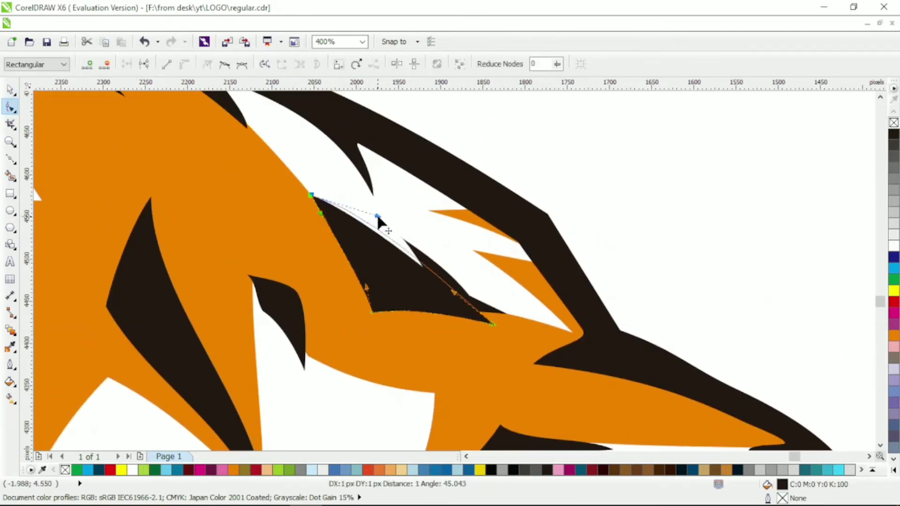
left_click_drag(403, 239, 391, 219)
left_click_drag(453, 276, 472, 287)
scroll(487, 275, "down", 3)
scroll(487, 275, "up", 3)
Step: Draw a curved eye shape about 100 by 70 px inside the black eye patch, filled orange without an outline
key("F5")
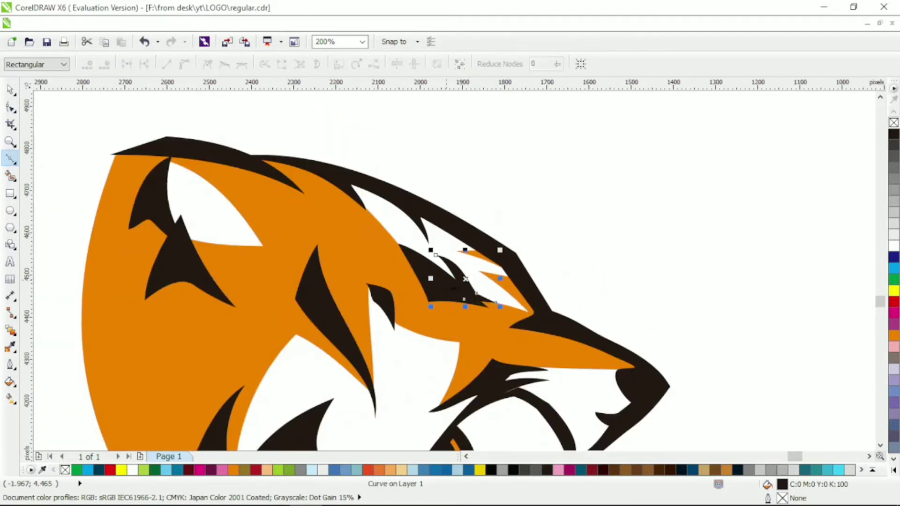
left_click(473, 305)
left_click(390, 246)
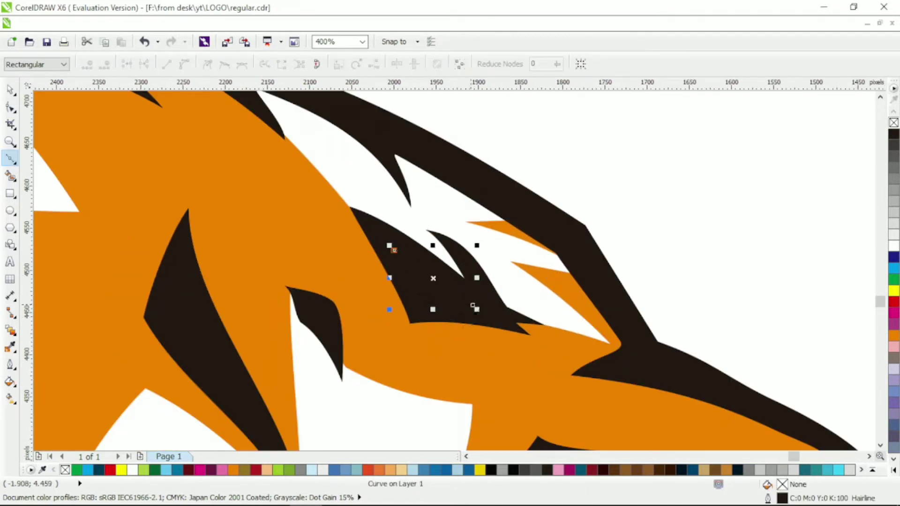
key("F10")
left_click_drag(444, 276, 424, 253)
left_click_drag(449, 308, 429, 310)
key("space")
left_click_drag(334, 256, 437, 282)
scroll(535, 252, "down", 2)
scroll(535, 252, "down", 2)
left_click(442, 283)
scroll(387, 310, "up", 4)
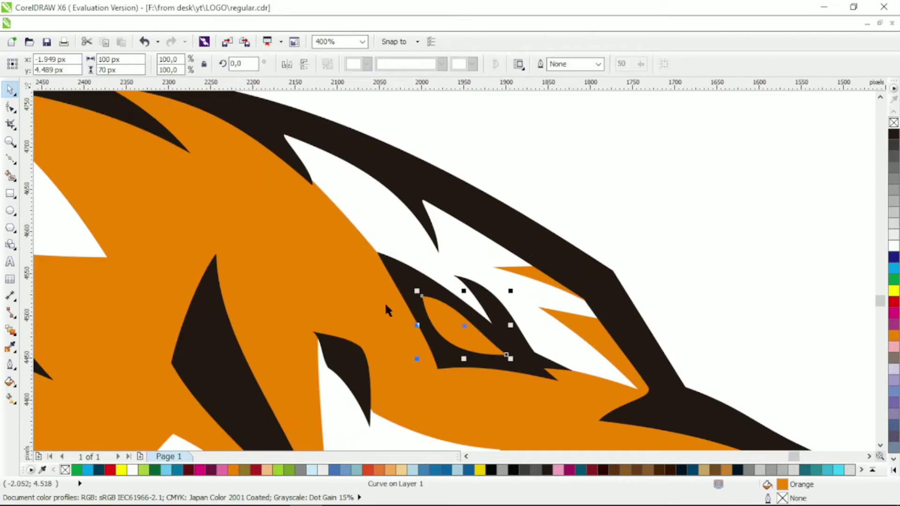
Step: Draw a circle about 35 px across as the pupil, overlapping the orange eye's upper edge
left_click(10, 210)
scroll(466, 323, "up", 2)
left_click_drag(468, 297, 528, 352)
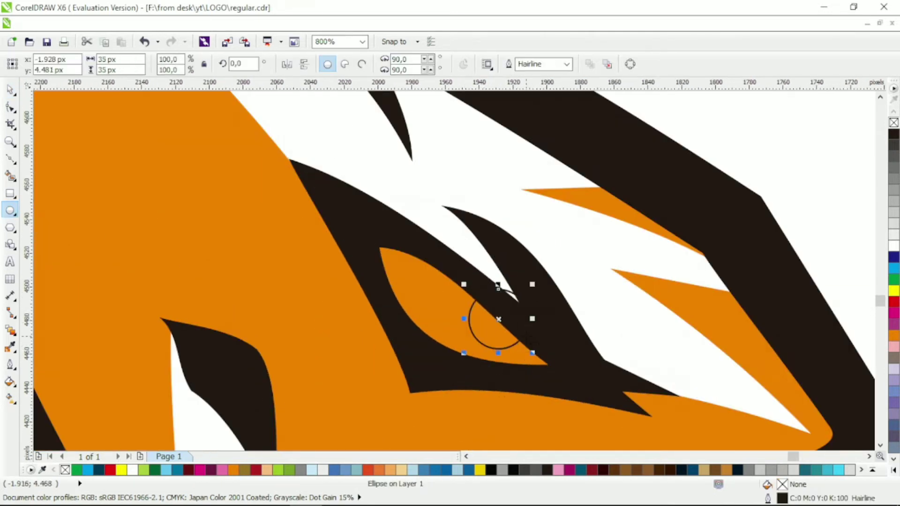
Step: Draw a small closed three-point shape across the pupil circle's back edge inside the orange eye
left_click(11, 158)
scroll(465, 307, "up", 2)
left_click(446, 330)
left_click(524, 335)
left_click(466, 289)
left_click(445, 330)
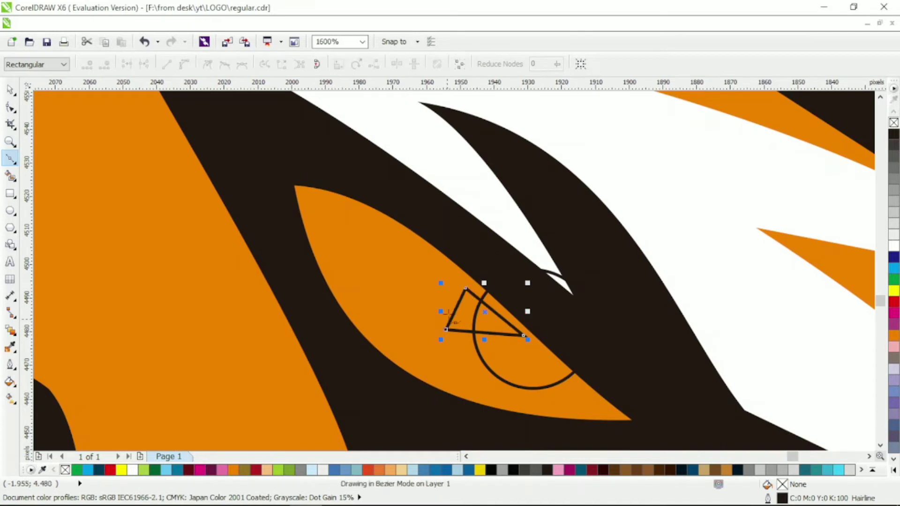
Step: Trim the pupil circle with the small three-point shape, then cut the notched pupil out of the orange eye shape
left_click(10, 89)
left_click(44, 88)
left_click(512, 365, "shift")
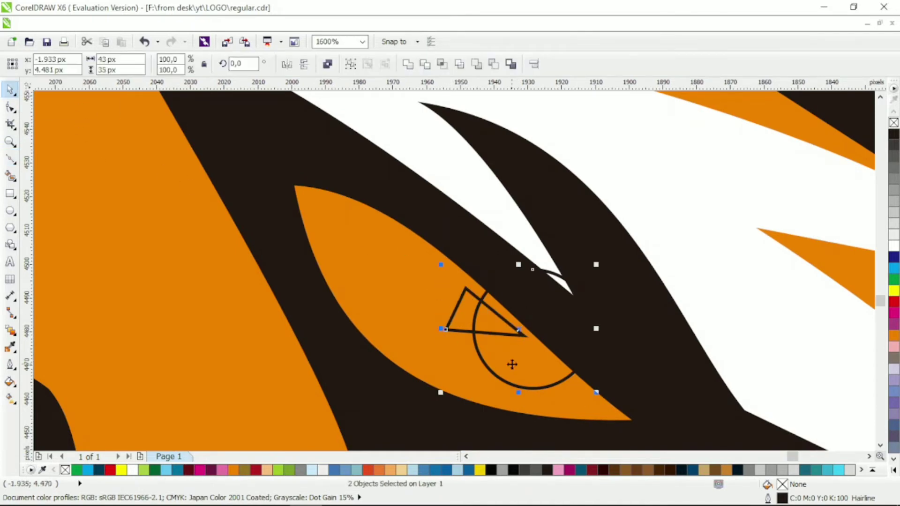
left_click(425, 66)
left_click(420, 297, "shift")
left_click(424, 65)
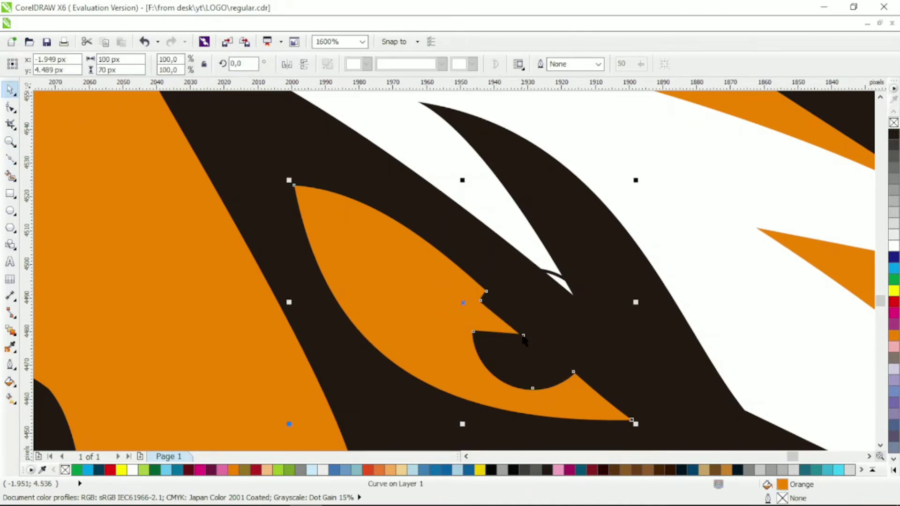
key("Escape")
scroll(469, 346, "down", 2)
scroll(469, 346, "down", 5)
scroll(581, 345, "up", 5)
Step: Reshape the orange eye by extending its upper back corner, bending its back and lower edge and adjusting its front tip
left_click(446, 324)
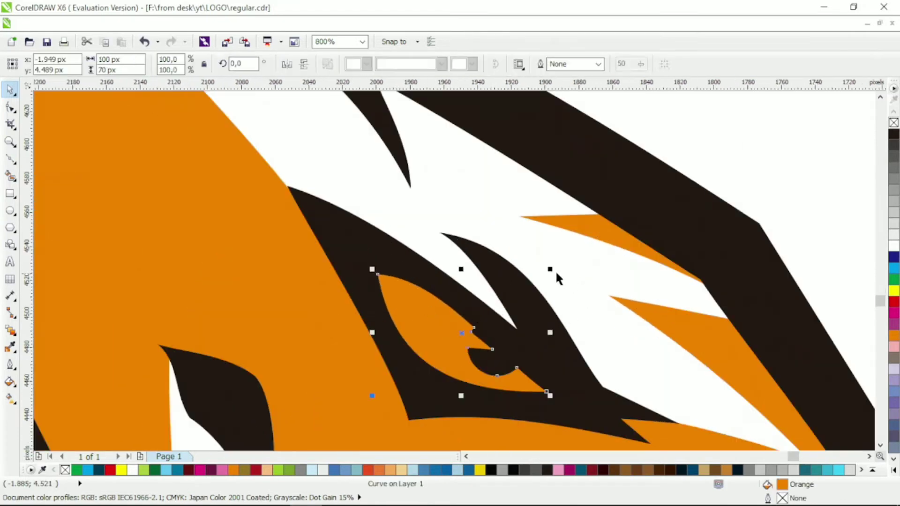
key("F10")
left_click_drag(378, 275, 370, 264)
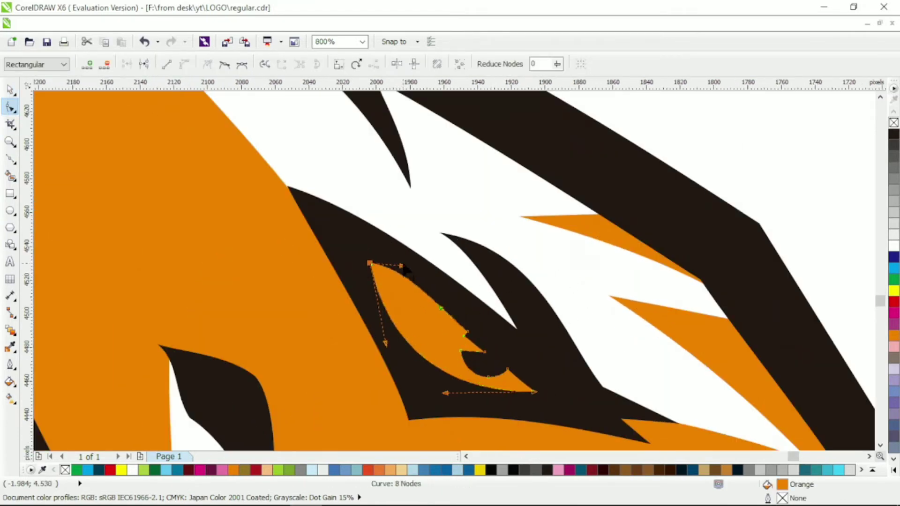
left_click_drag(386, 347, 400, 376)
left_click_drag(534, 392, 535, 395)
scroll(534, 395, "down", 5)
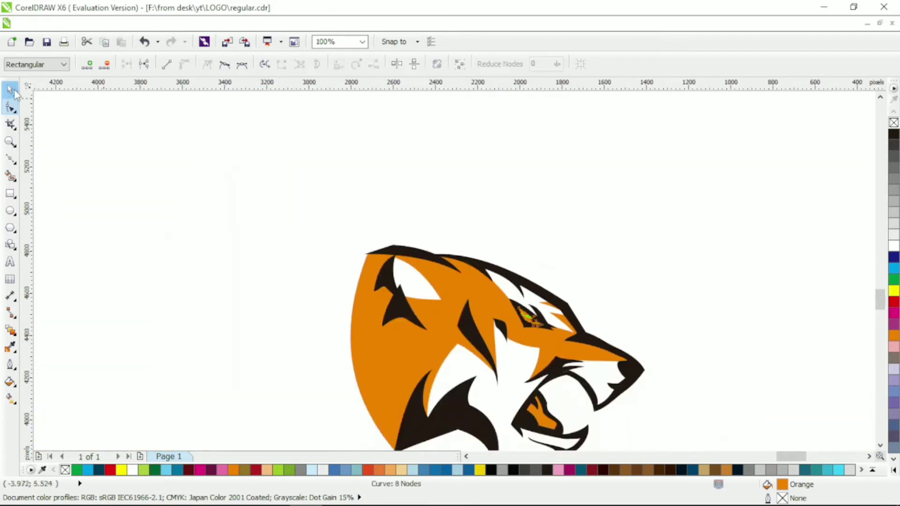
left_click(10, 89)
key("Escape")
Step: Draw a small closed four-point highlight at the pupil's notch and fill it white
scroll(534, 322, "up", 4)
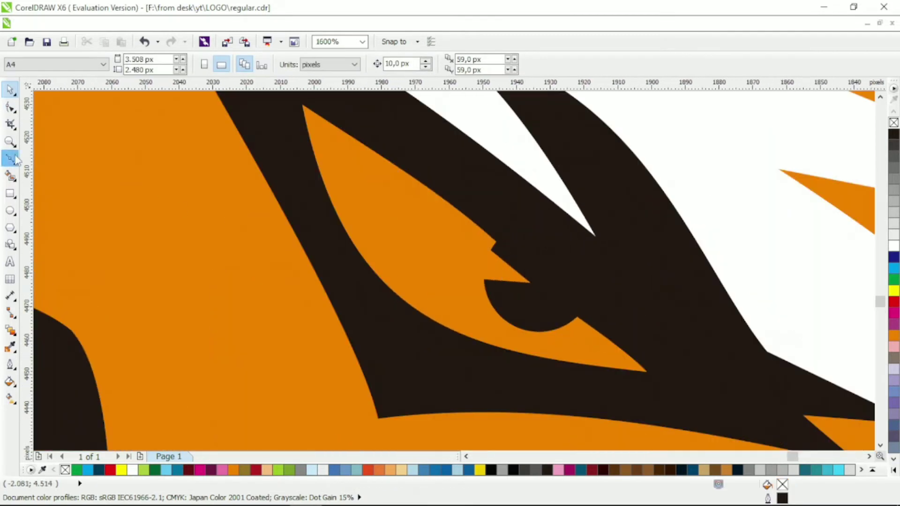
left_click(14, 159)
left_click(490, 250)
left_click(535, 284)
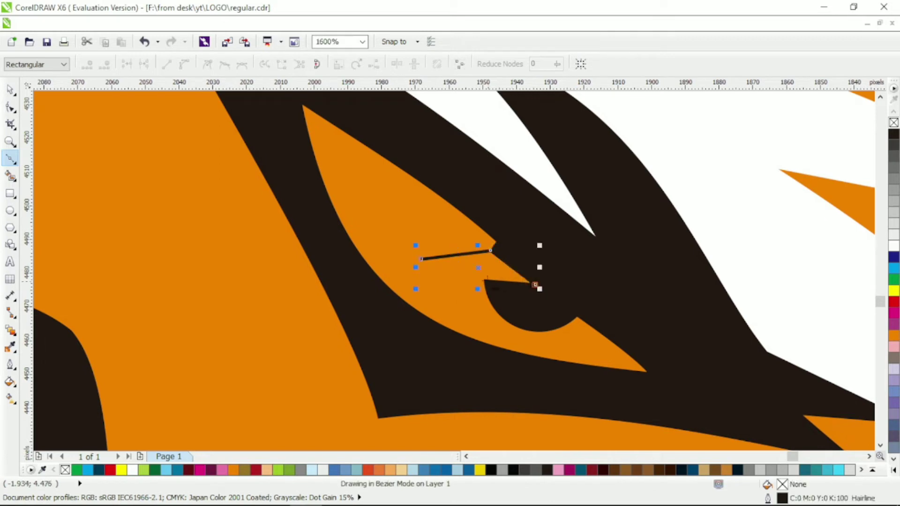
left_click(421, 259)
left_click(11, 107)
left_click_drag(421, 259, 422, 238)
key("space")
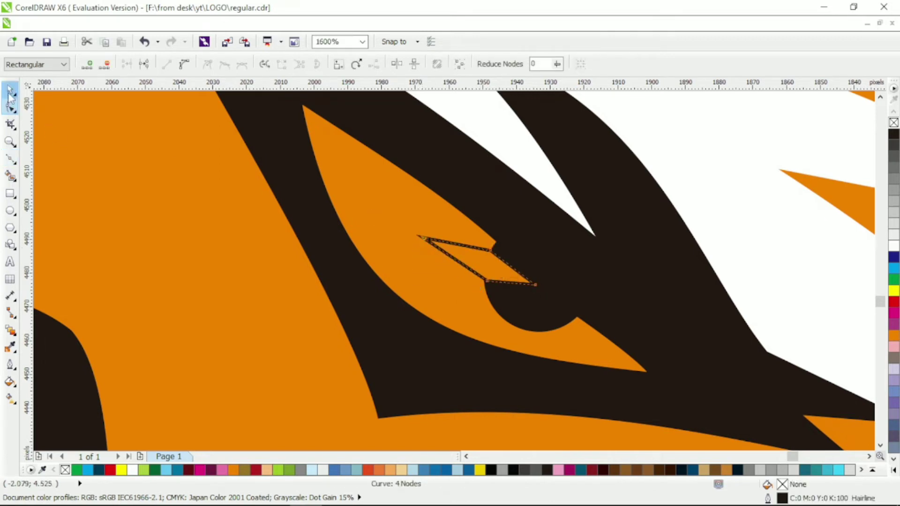
left_click(893, 248)
key("Escape")
scroll(622, 237, "down", 8)
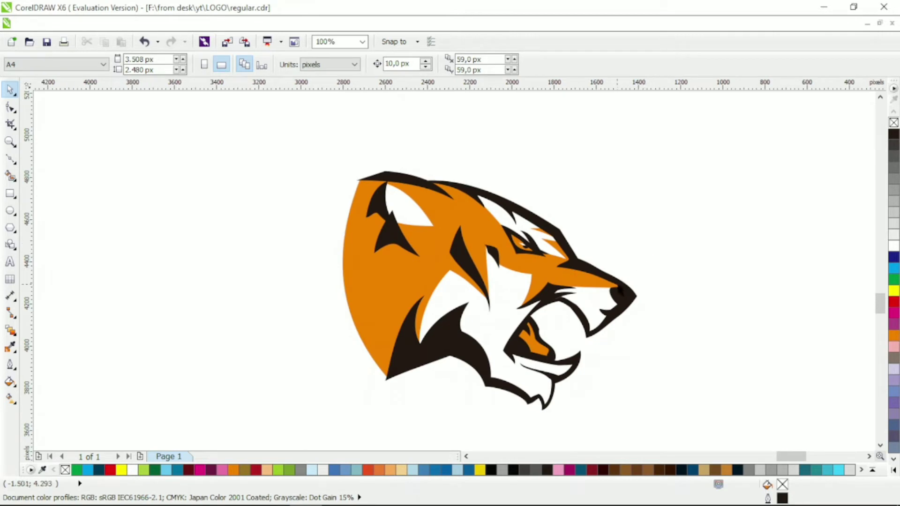
Step: Draw an open four-point shield outline from the top back of the head around the muzzle and below the jaw to the neck's lower corner
scroll(428, 263, "down", 2)
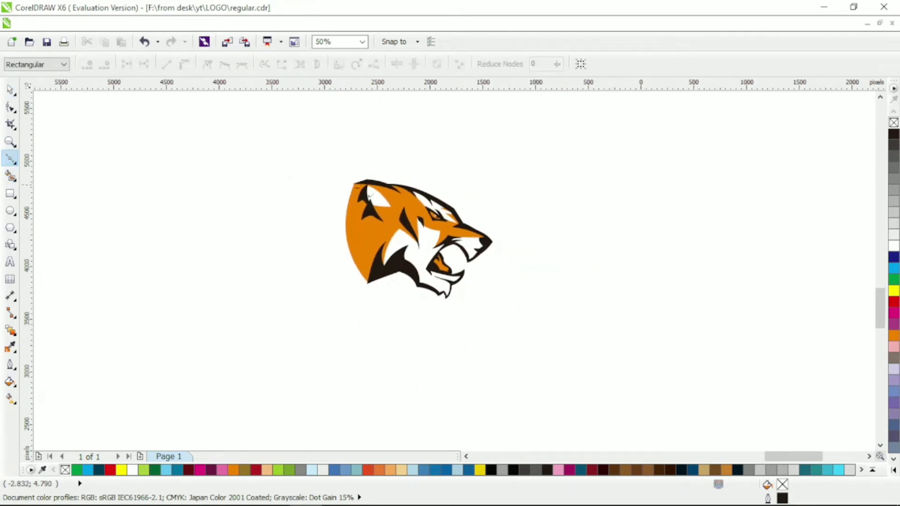
left_click(546, 193)
left_click(452, 339)
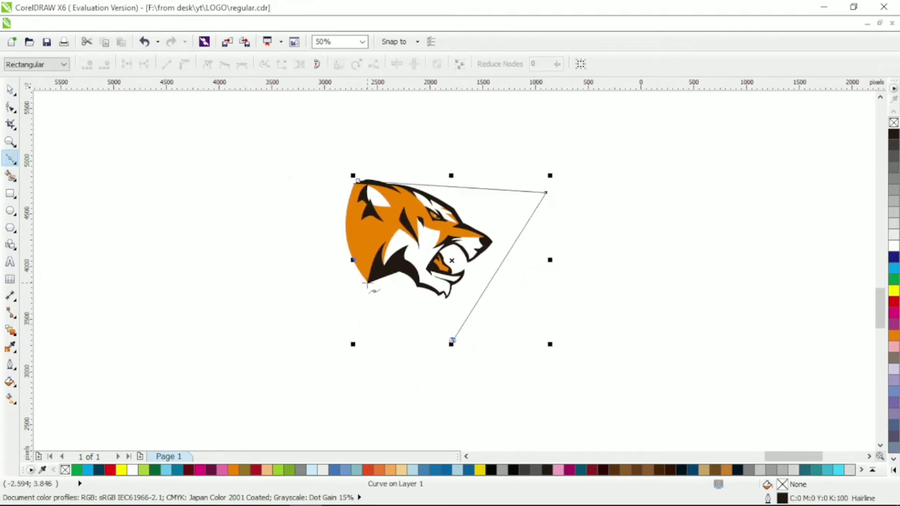
double_click(369, 284)
key("F10")
left_click_drag(453, 339, 440, 355)
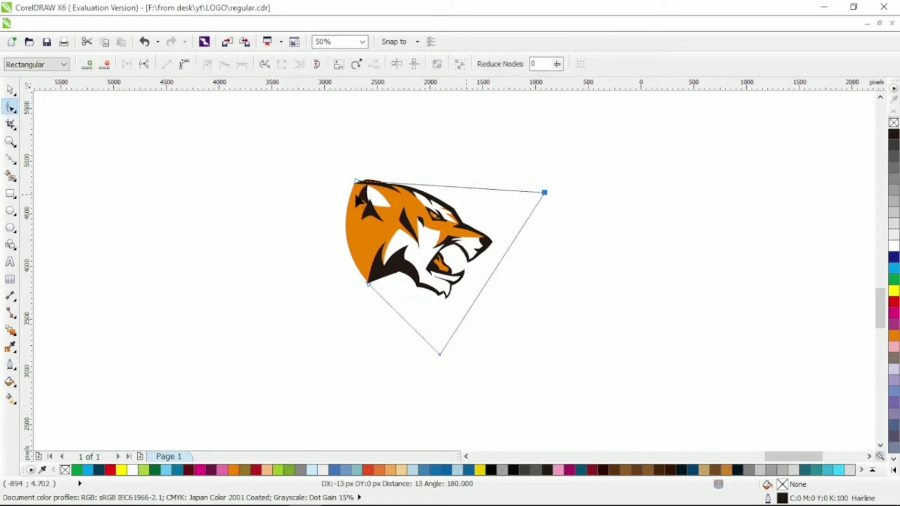
Step: Curve the shield outline's upper and front edges and pull its front and bottom corners closer to the head
left_click_drag(450, 185, 446, 177)
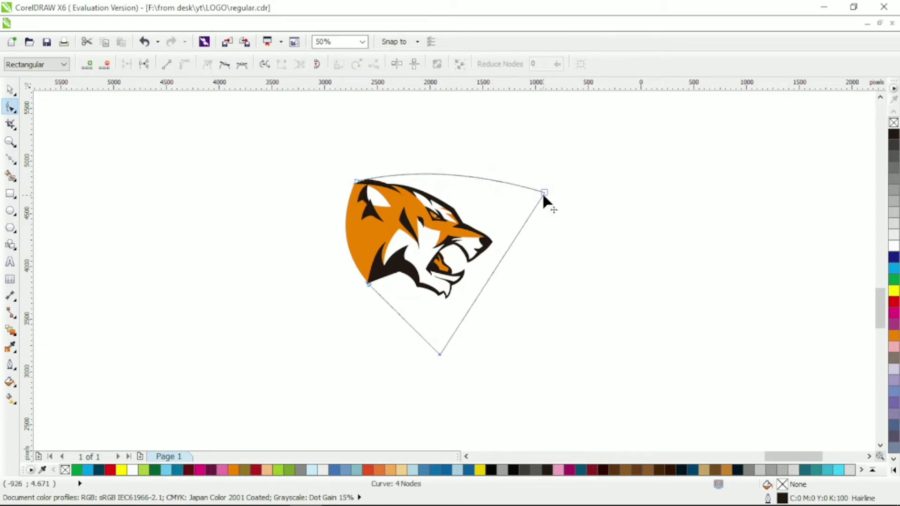
left_click_drag(544, 193, 510, 195)
left_click_drag(489, 244, 505, 246)
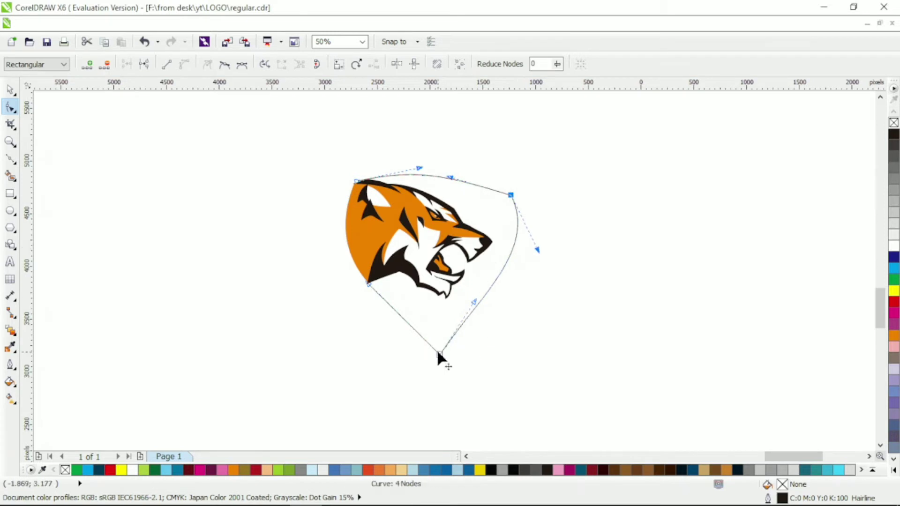
left_click_drag(439, 354, 424, 337)
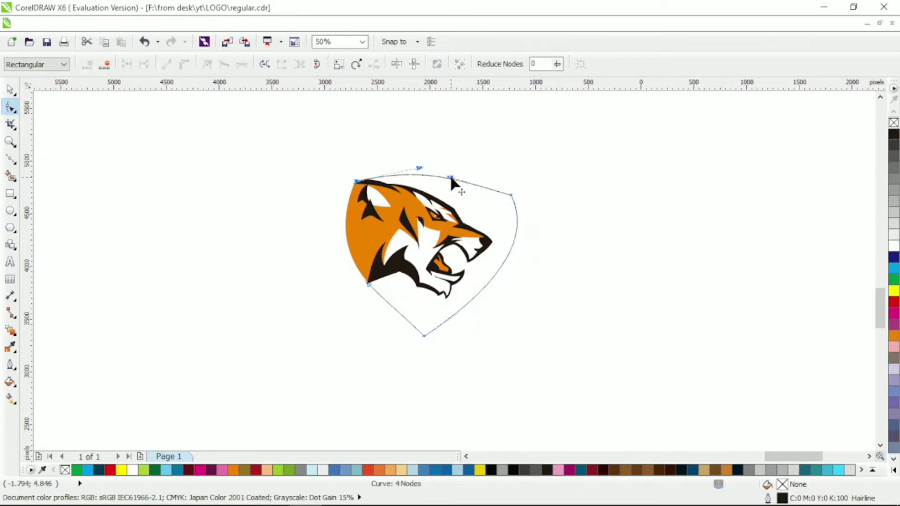
Step: Raise the arch of the shield's upper edge, shift its upper front corner inward and refine the front edge's curve
left_click_drag(450, 178, 445, 164)
left_click_drag(511, 195, 503, 192)
left_click_drag(519, 269, 526, 271)
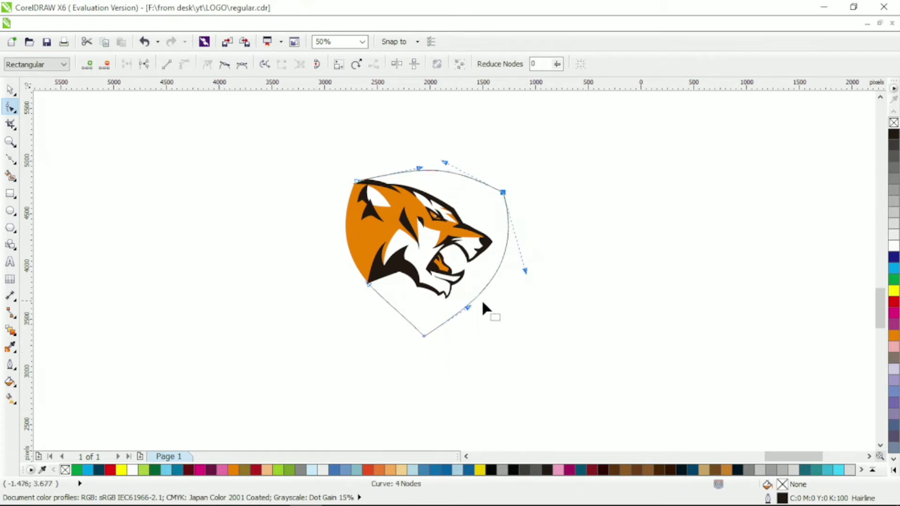
left_click_drag(468, 309, 477, 297)
left_click_drag(526, 271, 525, 255)
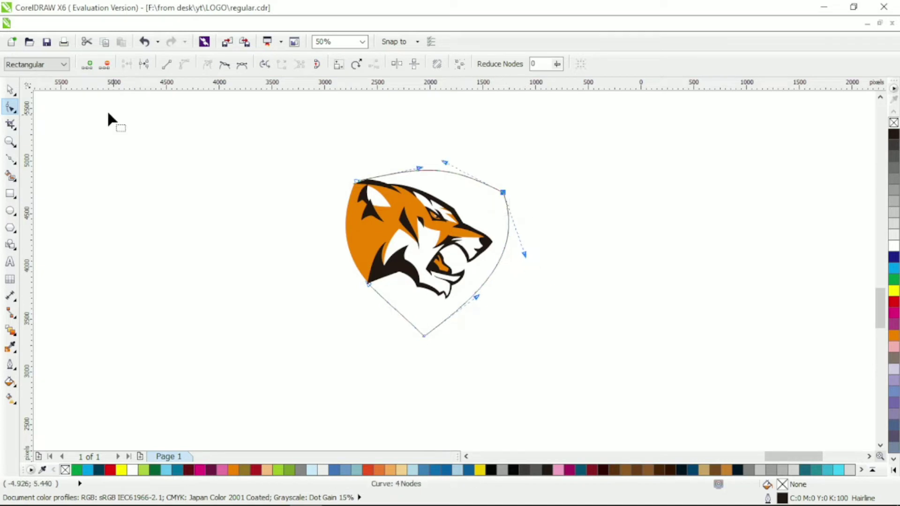
Step: Extend and curve the shield's lower back edge up along the neck and refine its corners to about 1522 by 1579 px overall
left_click_drag(391, 305, 347, 241)
left_click_drag(363, 277, 353, 288)
left_click_drag(424, 336, 428, 335)
left_click(504, 192)
left_click_drag(506, 197, 502, 194)
left_click_drag(525, 255, 526, 261)
left_click(427, 334)
left_click(11, 90)
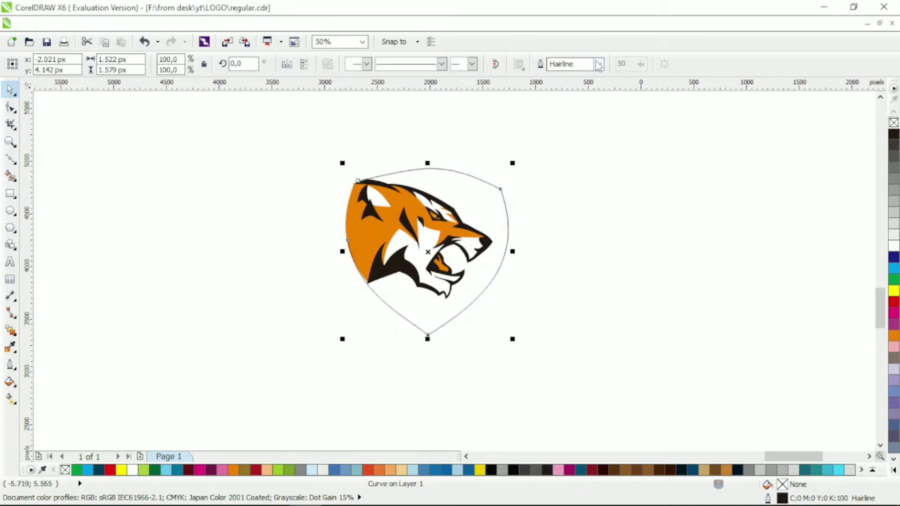
Step: Set the shield's outline width to 10 mm
left_click(599, 63)
left_click(560, 154)
left_click(599, 63)
left_click(564, 188)
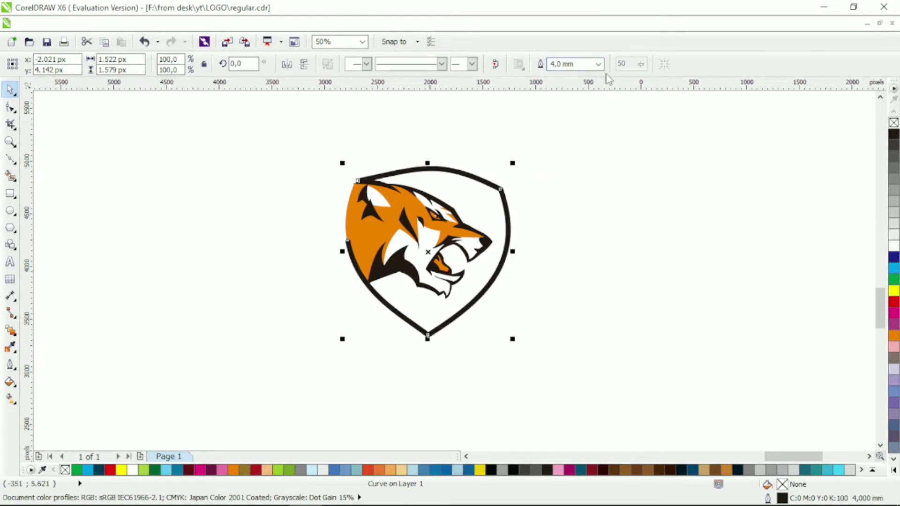
left_click(599, 64)
left_click(568, 188)
left_click(599, 64)
left_click(581, 196)
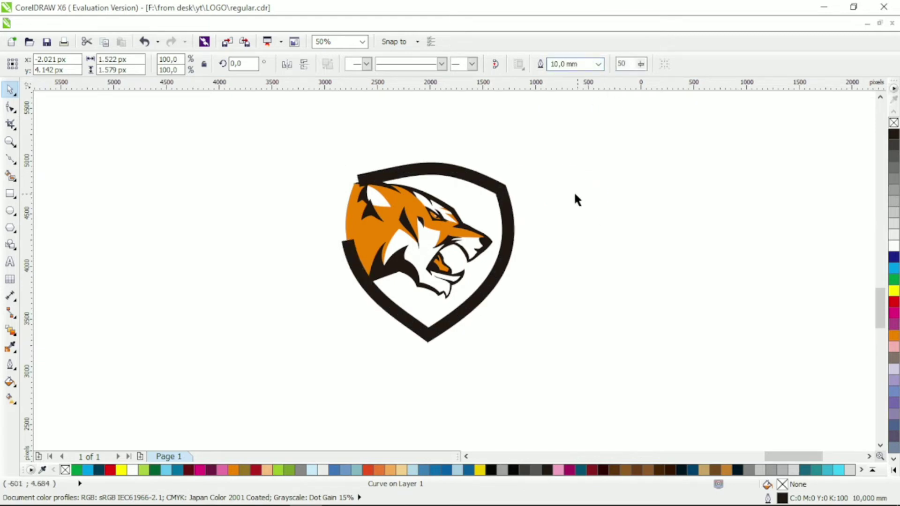
Step: Convert the shield outline to a filled object and delete the surplus nodes at its upper front and bottom corners
key("F10")
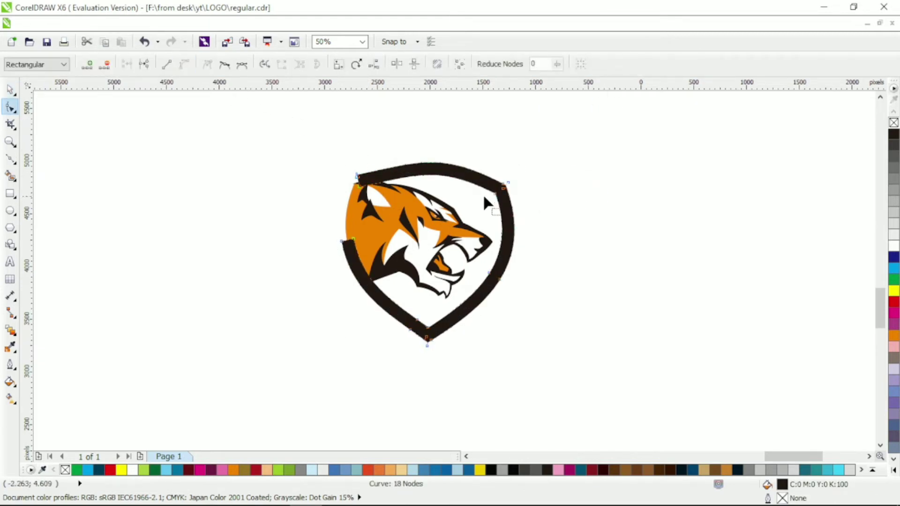
scroll(483, 193, "up", 1)
key("Delete")
scroll(556, 186, "up", 1)
scroll(557, 191, "down", 2)
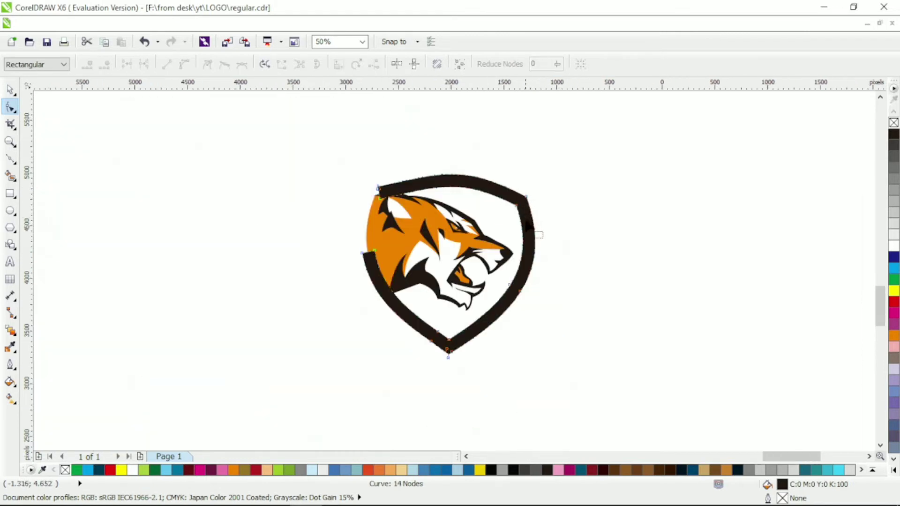
scroll(617, 233, "up", 2)
scroll(616, 233, "down", 2)
scroll(427, 341, "up", 3)
left_click_drag(457, 262, 421, 312)
key("Delete")
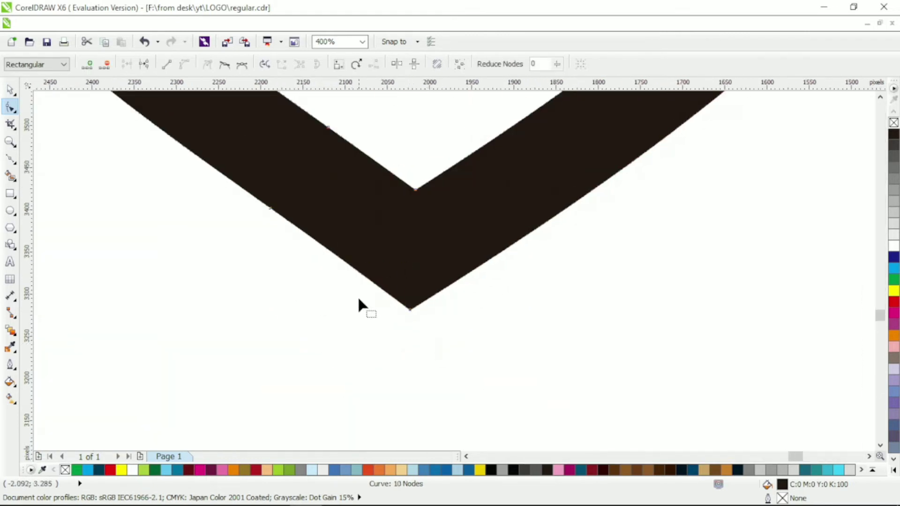
scroll(359, 296, "down", 3)
scroll(266, 188, "up", 1)
Step: Taper the shield frame's lower back end to a point against the back of the neck and adjust its curve
left_click(266, 188)
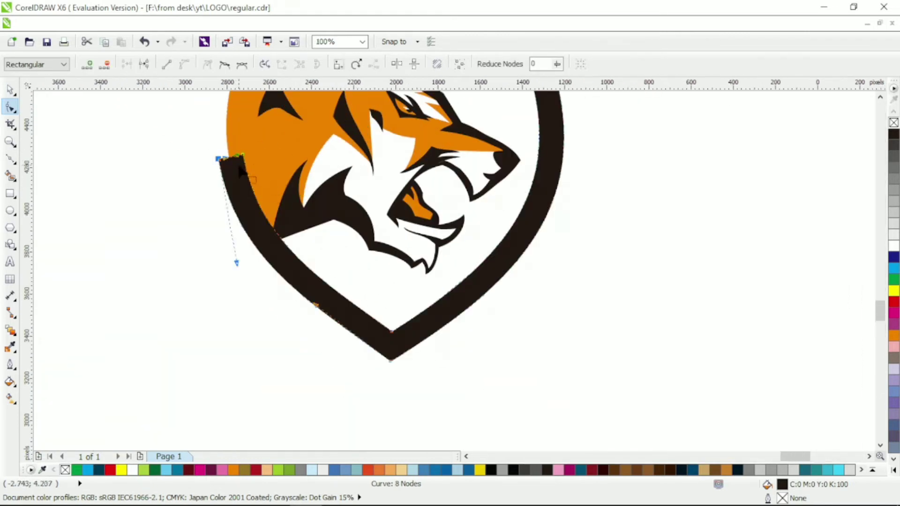
left_click_drag(125, 154, 201, 235)
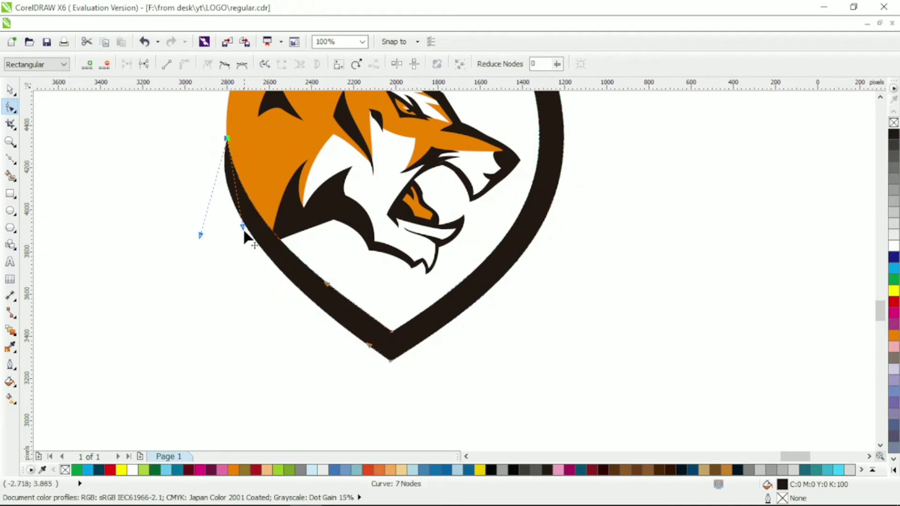
left_click(400, 342)
scroll(434, 307, "down", 1)
scroll(477, 251, "up", 1)
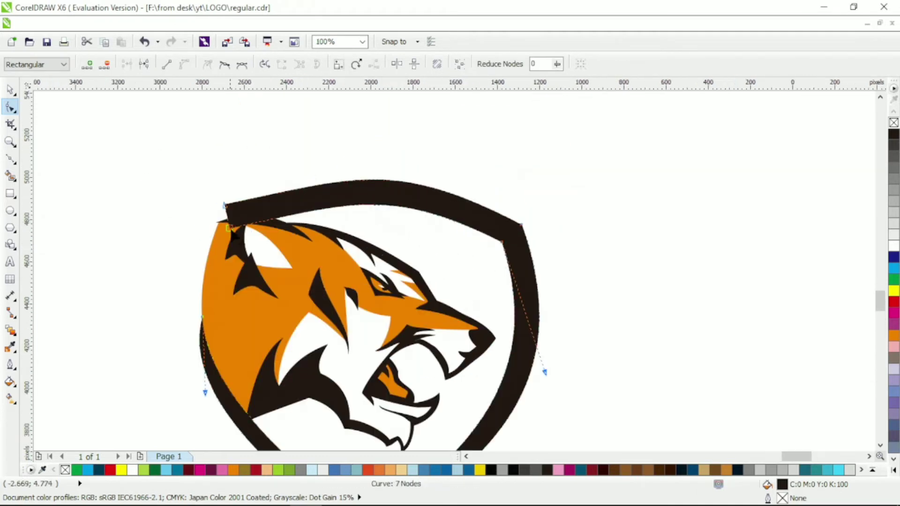
Step: Taper the shield frame's upper back end to a point at the head and bend its upper and front edges
double_click(224, 207)
left_click_drag(211, 141, 287, 175)
scroll(522, 246, "down", 1)
scroll(539, 282, "up", 1)
left_click_drag(539, 245, 579, 377)
scroll(567, 362, "down", 1)
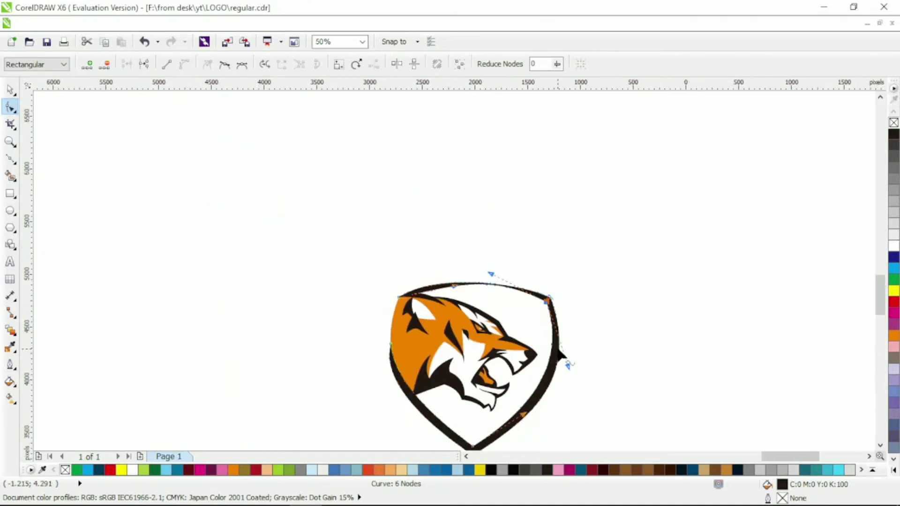
left_click_drag(562, 273, 558, 342)
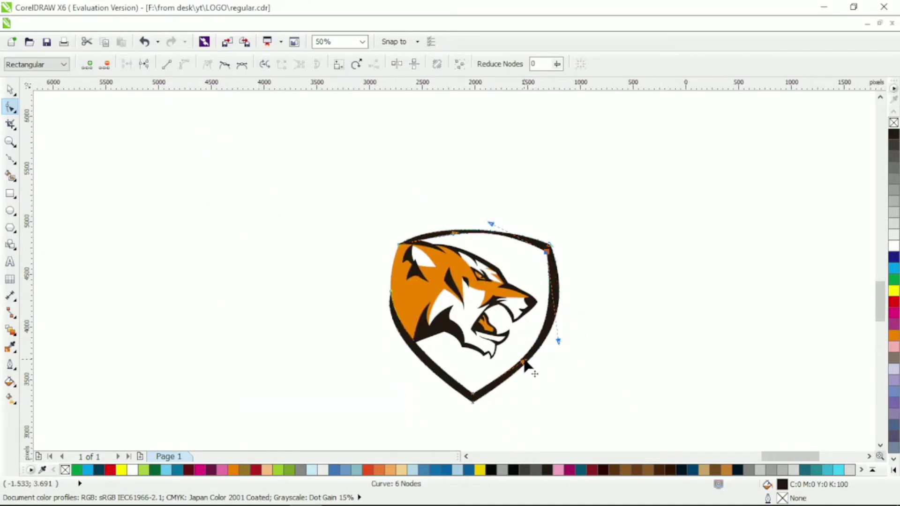
Step: Draw a thin curved three-point accent beneath the shield's upper edge, starting at the head, and fill it black without an outline
key("F5")
scroll(479, 256, "up", 2)
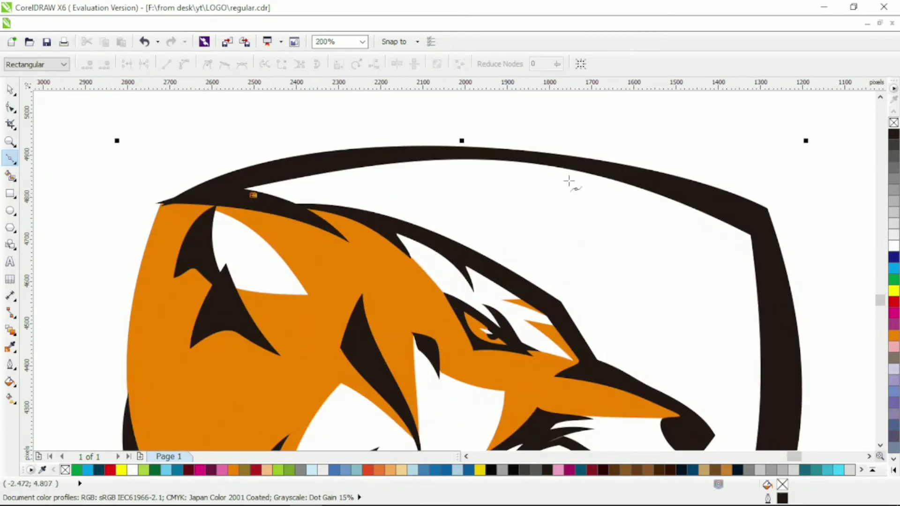
left_click(681, 217)
key("F10")
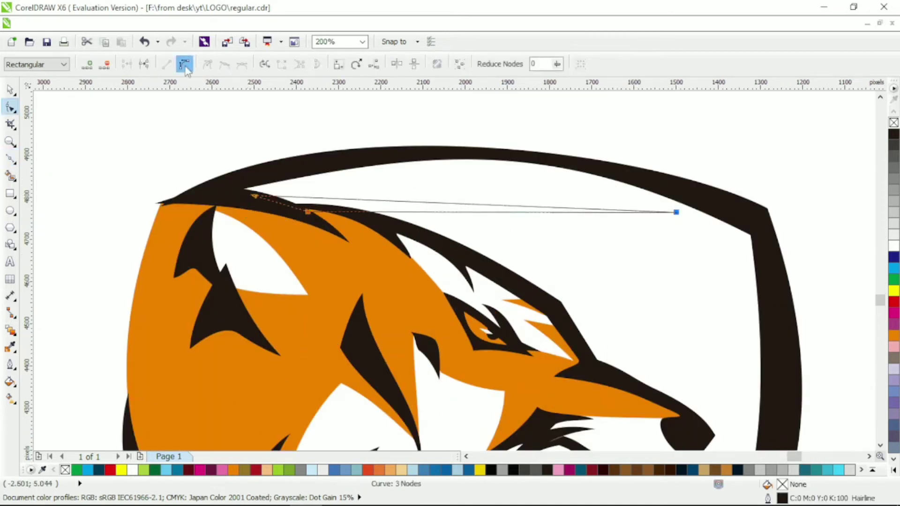
left_click_drag(483, 211, 469, 183)
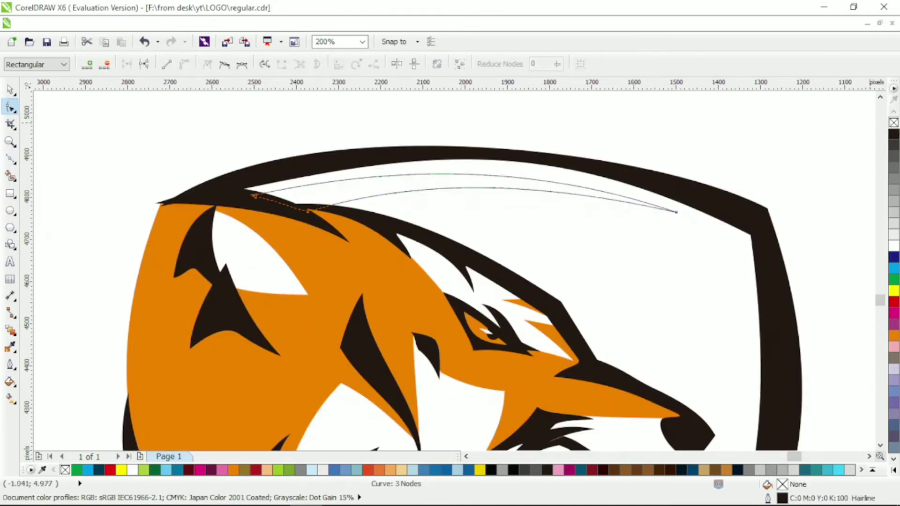
left_click(895, 133)
right_click(895, 123)
scroll(516, 151, "down", 3)
key("space")
scroll(653, 244, "down", 2)
Step: Draw a closed four-point V-shaped accent just inside the shield's bottom tip and align its corner and end points with the frame
scroll(399, 243, "up", 3)
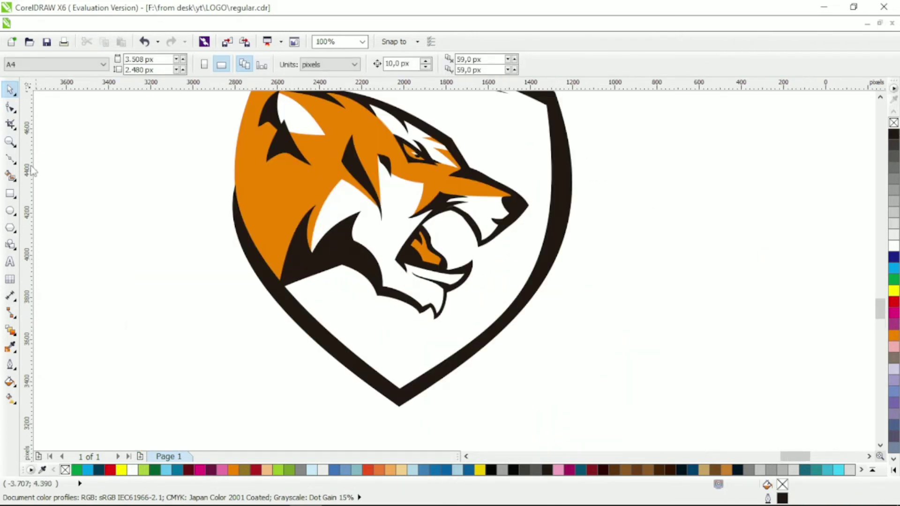
left_click(11, 159)
left_click(512, 277)
left_click(406, 366)
left_click(360, 339)
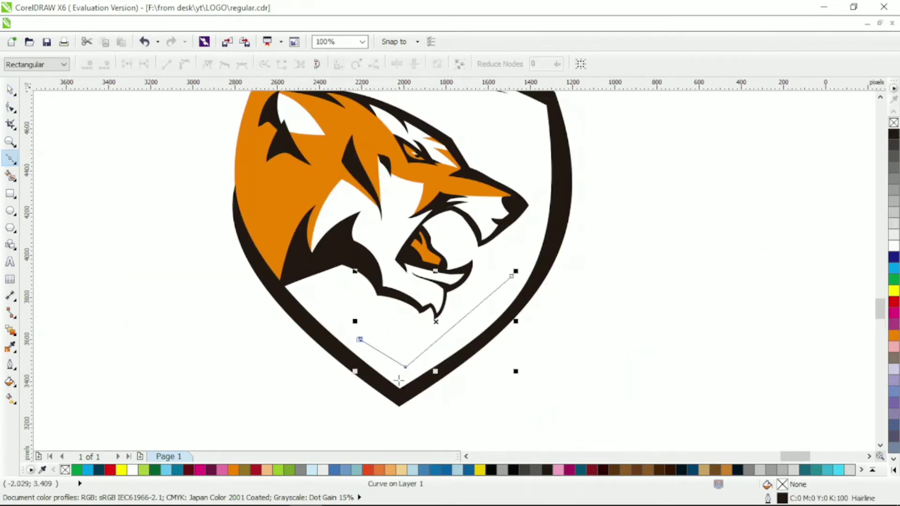
left_click(401, 384)
key("F10")
left_click_drag(406, 367, 400, 368)
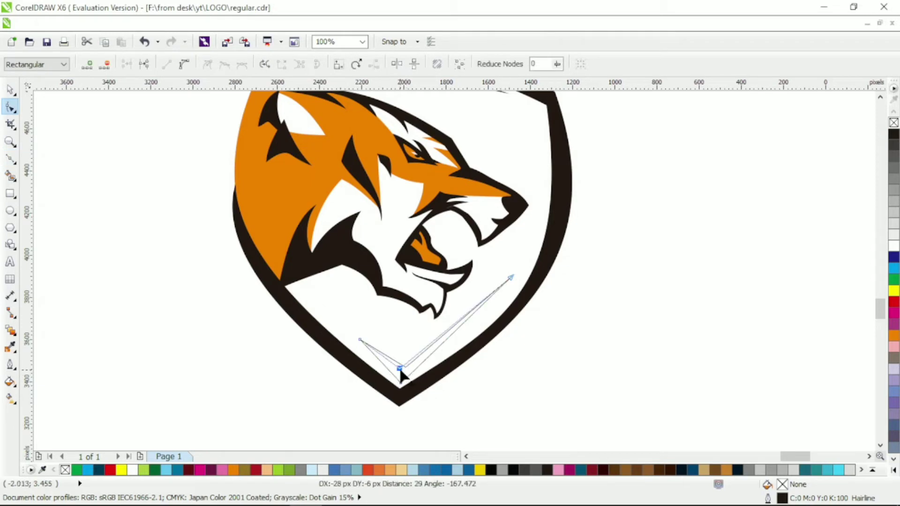
left_click_drag(360, 339, 346, 331)
left_click_drag(511, 277, 514, 277)
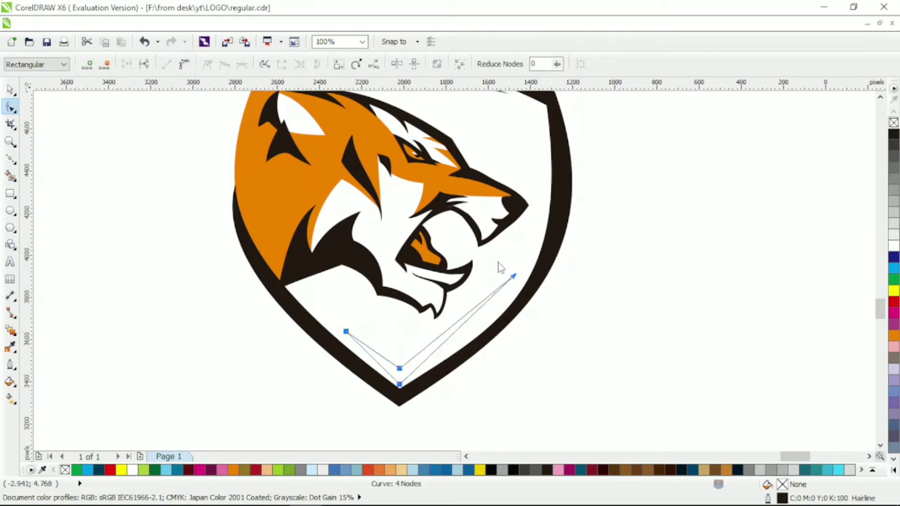
Step: Bend the V-shaped accent's straight edges into curves that follow the shield frame and refine its inner corner
mouse_move(470, 318)
left_mouse_down()
mouse_move(475, 334)
mouse_move(473, 321)
left_mouse_up()
left_click_drag(371, 355, 374, 359)
mouse_move(483, 318)
left_mouse_down()
mouse_move(502, 331)
mouse_move(483, 318)
left_mouse_up()
left_click_drag(439, 347, 440, 351)
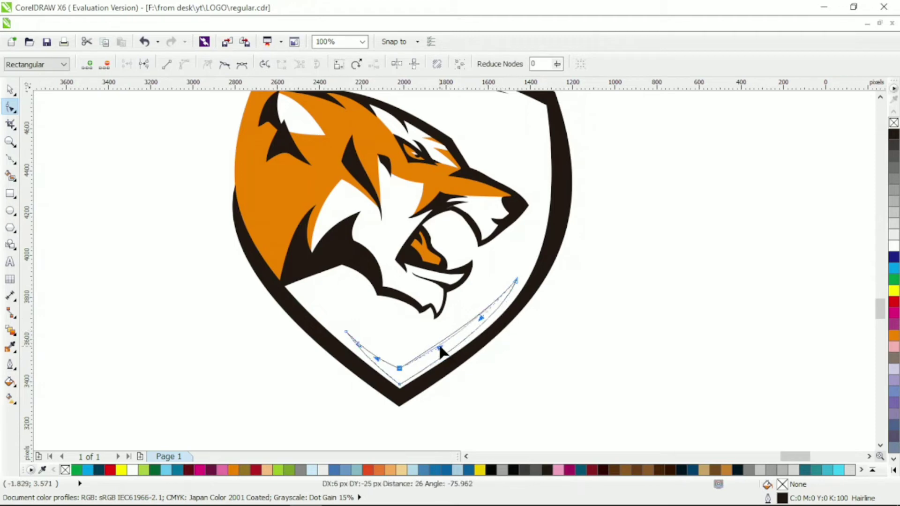
mouse_move(357, 347)
left_mouse_down()
mouse_move(342, 338)
mouse_move(353, 350)
left_mouse_up()
left_click_drag(402, 372, 400, 373)
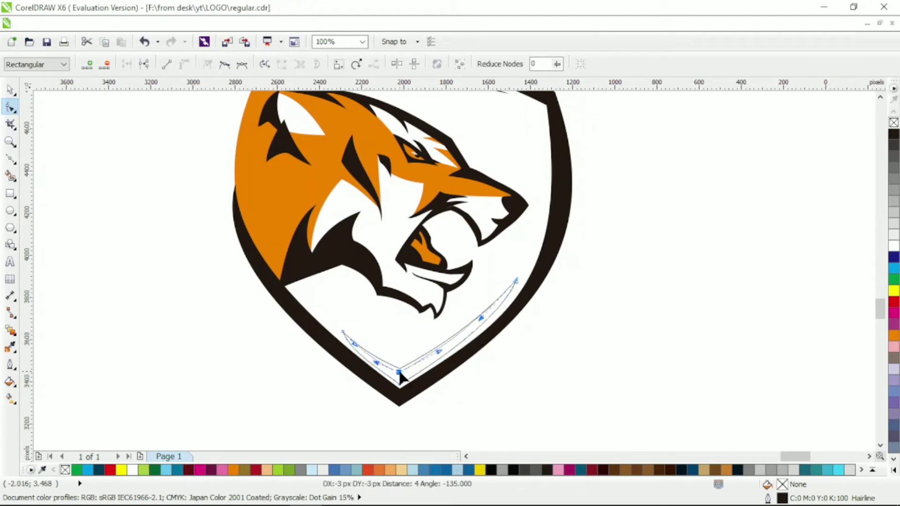
Step: Fill the V-shaped accent black and remove its outline
left_click(894, 134)
right_click(895, 123)
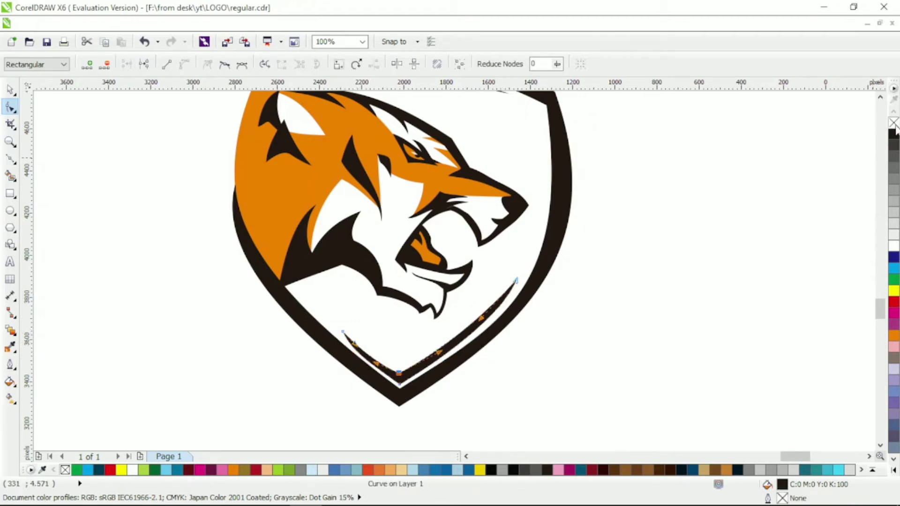
left_click(10, 88)
scroll(403, 248, "down", 2)
scroll(418, 167, "up", 2)
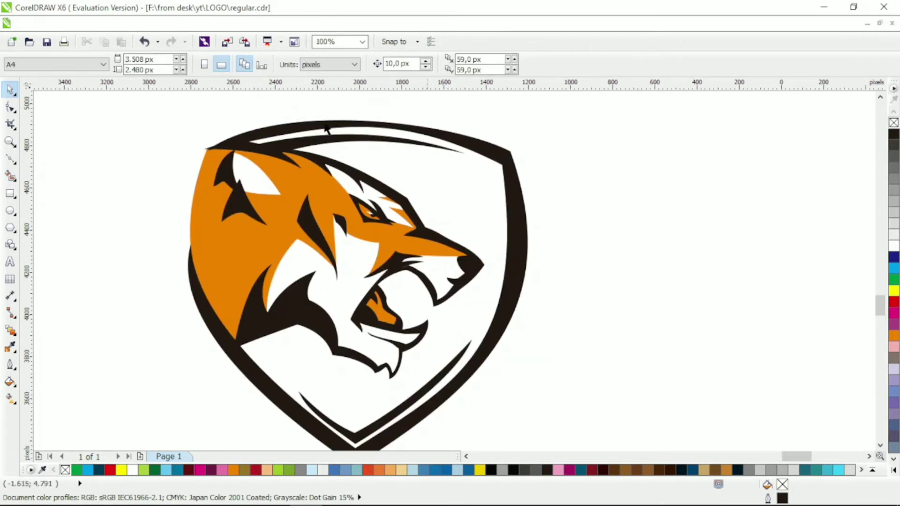
Step: Draw a curved, tapered black accent without an outline above the shield's upper edge, running into the upper front corner
key("F5")
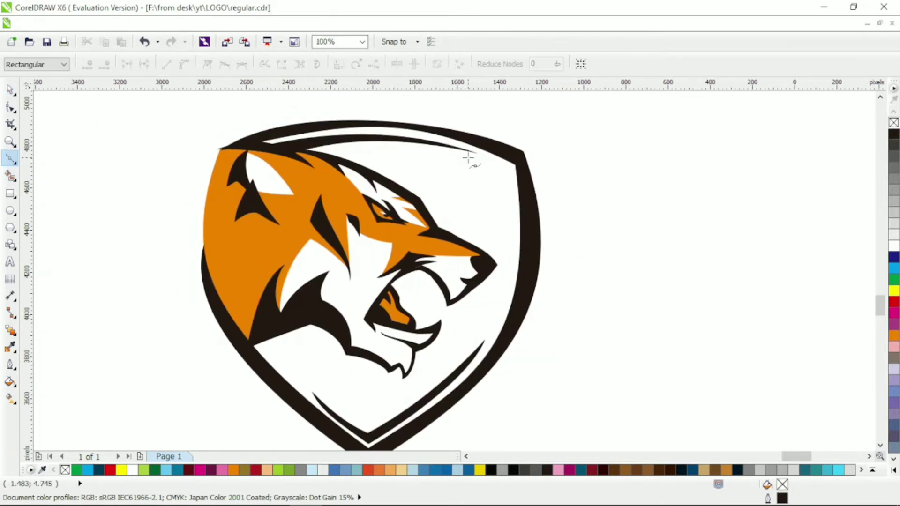
left_click(349, 104)
left_click(524, 154)
key("F10")
double_click(468, 139)
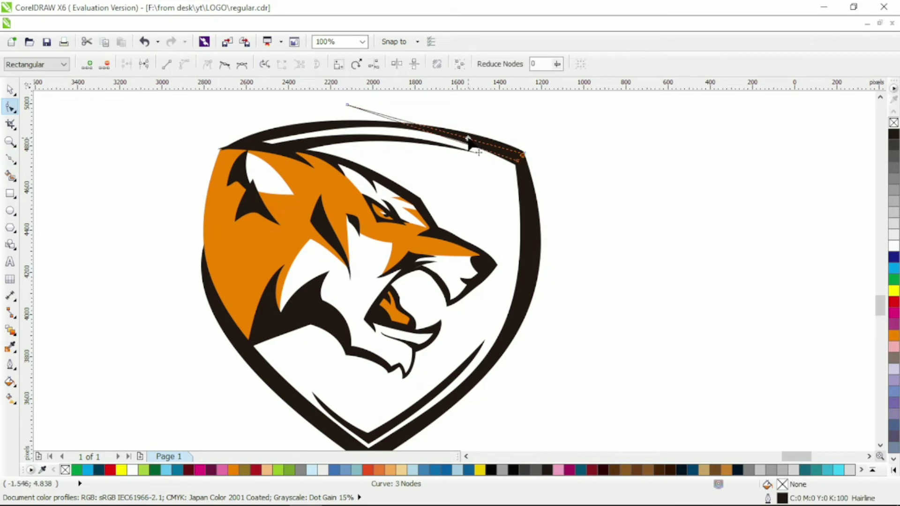
mouse_move(466, 141)
left_mouse_down()
mouse_move(411, 116)
mouse_move(418, 113)
left_mouse_up()
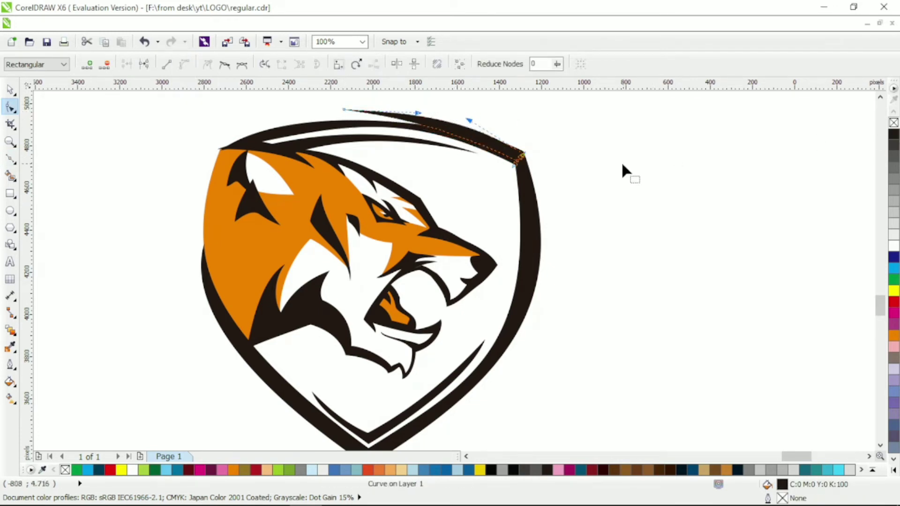
Step: Draw a narrow closed three-point shape across the shield frame's front edge and bend its outer side into a curve
scroll(582, 183, "left", 1)
key("F5")
left_click(551, 159)
left_click(540, 290)
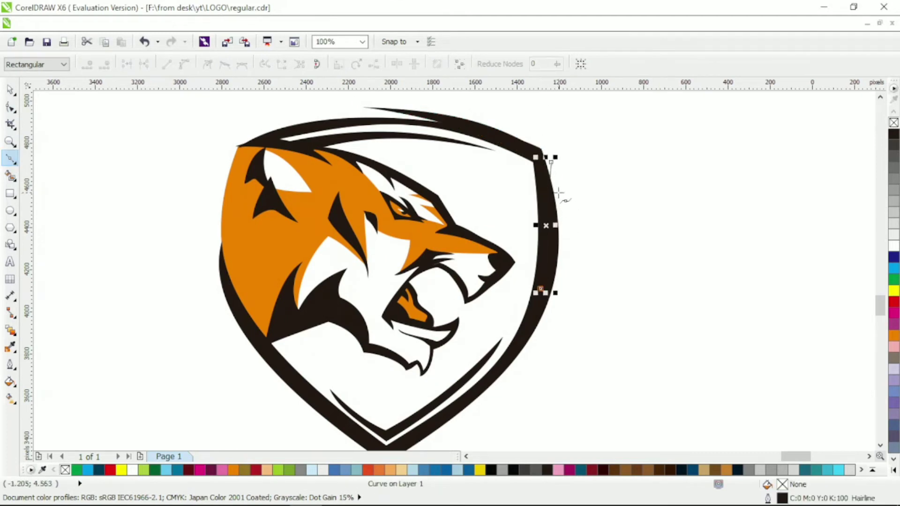
left_click(558, 193)
key("F10")
left_click_drag(551, 253, 547, 246)
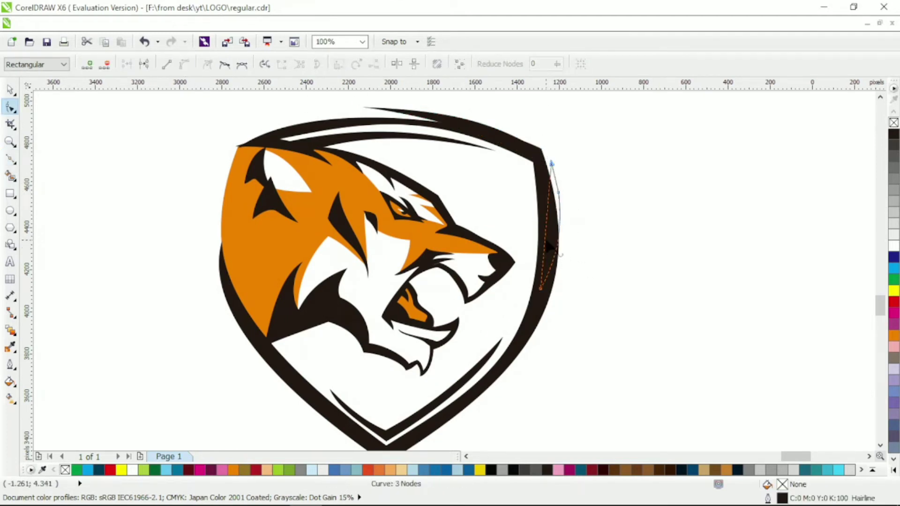
Step: Combine the narrow front-edge shape with the shield frame to cut a notch that leaves a pointed accent
key("space")
left_click(470, 134, "shift")
key("ctrl+l")
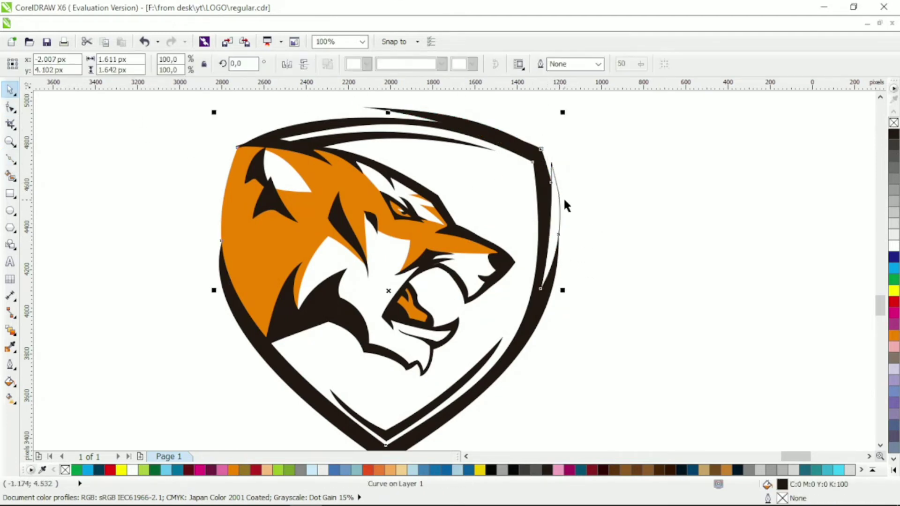
left_click(617, 201)
scroll(617, 201, "down", 2)
scroll(629, 228, "up", 2)
Step: Draw a curved three-point shape across the frame's lower back edge and combine it with the frame to form a pointed notch
left_click(11, 161)
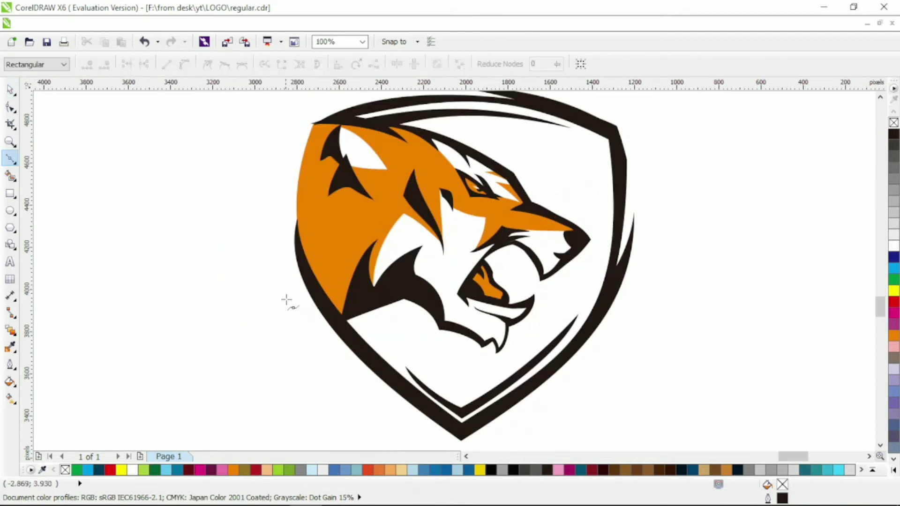
left_click(292, 286)
key("F10")
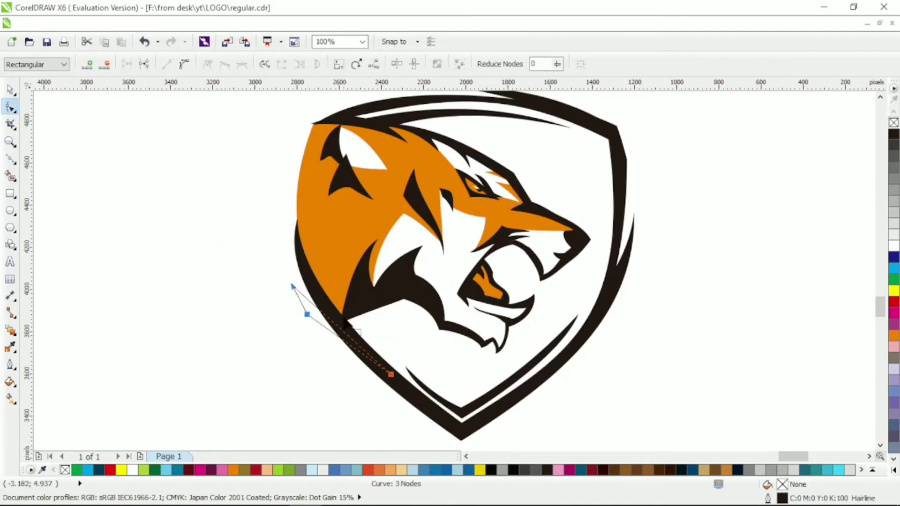
left_click_drag(361, 353, 352, 357)
key("space")
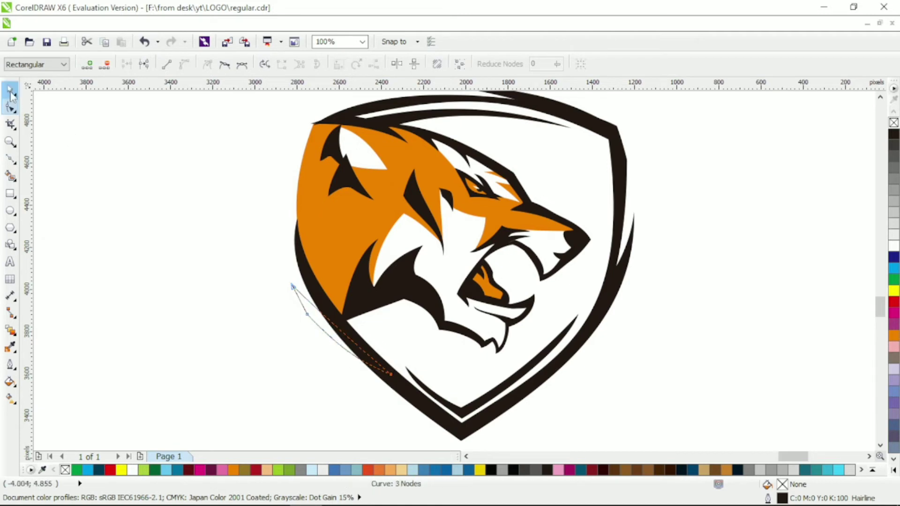
left_click(398, 167, "shift")
left_click(364, 170)
left_click(239, 298)
scroll(523, 325, "down", 1)
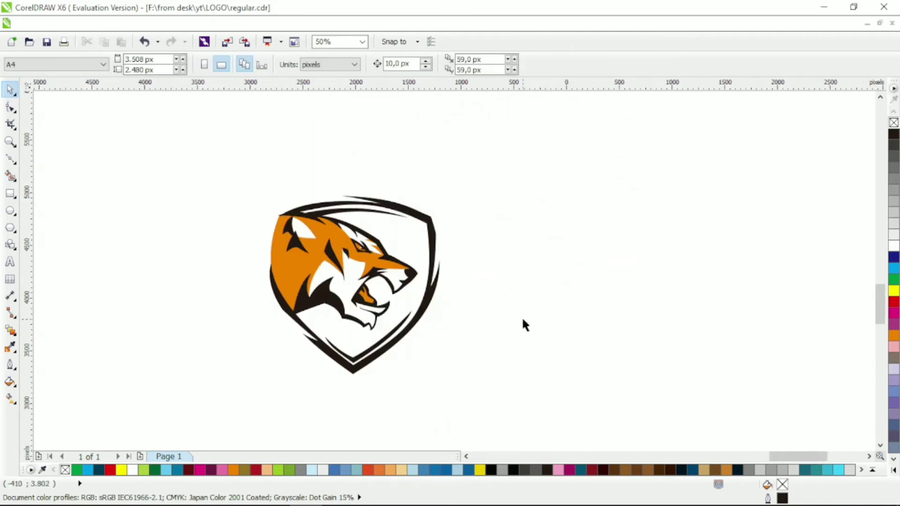
scroll(336, 310, "up", 1)
Step: Draw a curved crescent along the back of the tiger's head from ear to neck, filled black without an outline
left_click(11, 159)
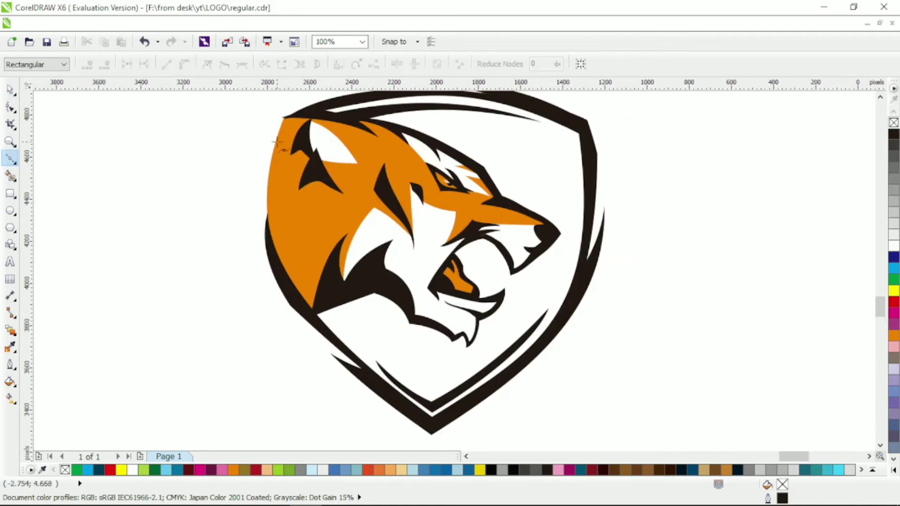
key("space")
key("F10")
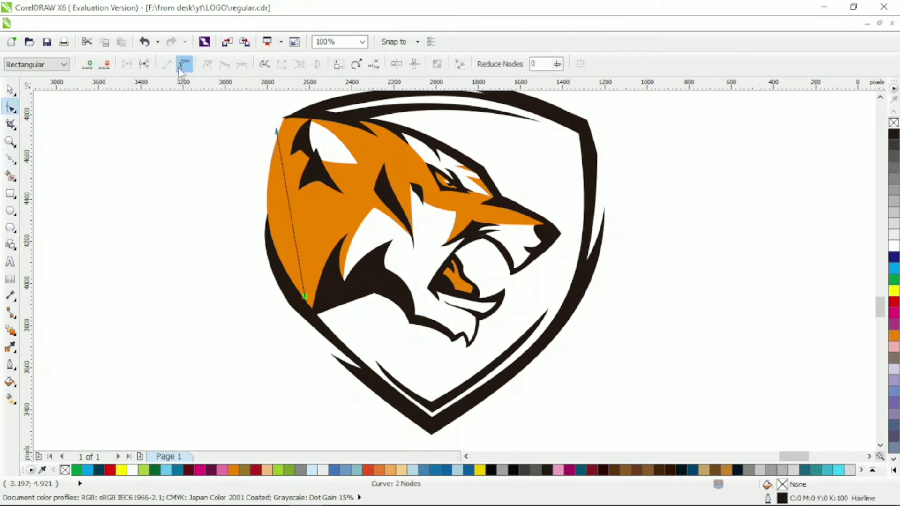
left_click_drag(291, 213, 278, 206)
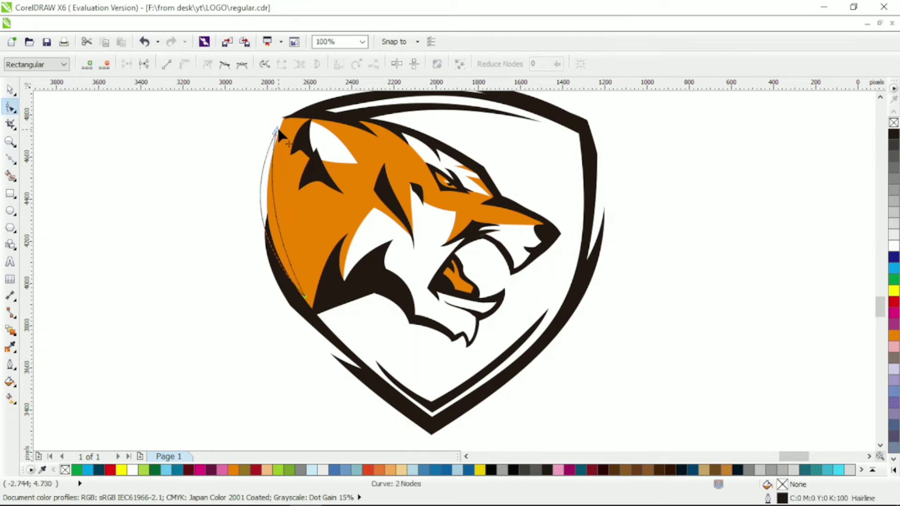
left_click_drag(278, 132, 280, 125)
key("space")
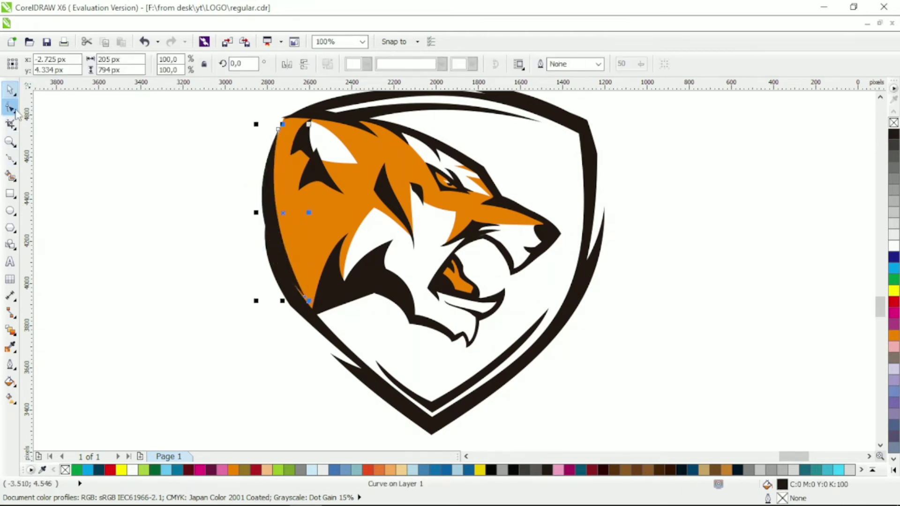
Step: Reposition the shield frame's nodes at the lower back edge so it blends with the crescent
left_click(10, 108)
left_click_drag(292, 310, 294, 313)
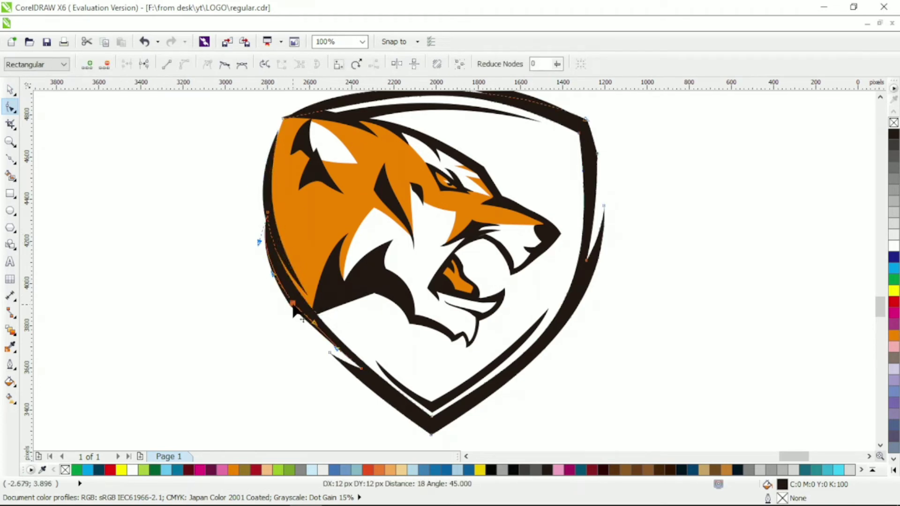
scroll(295, 313, "down", 1)
scroll(329, 333, "up", 1)
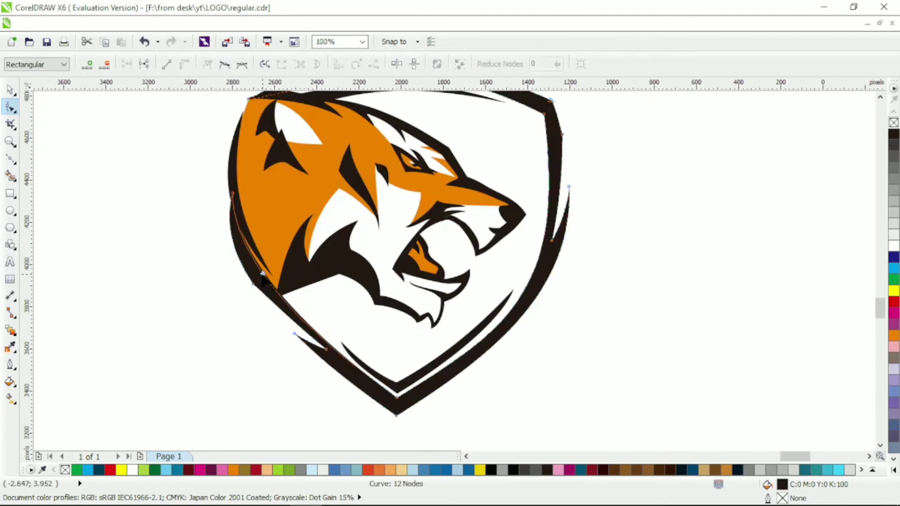
scroll(263, 276, "down", 1)
key("space")
left_click(529, 383)
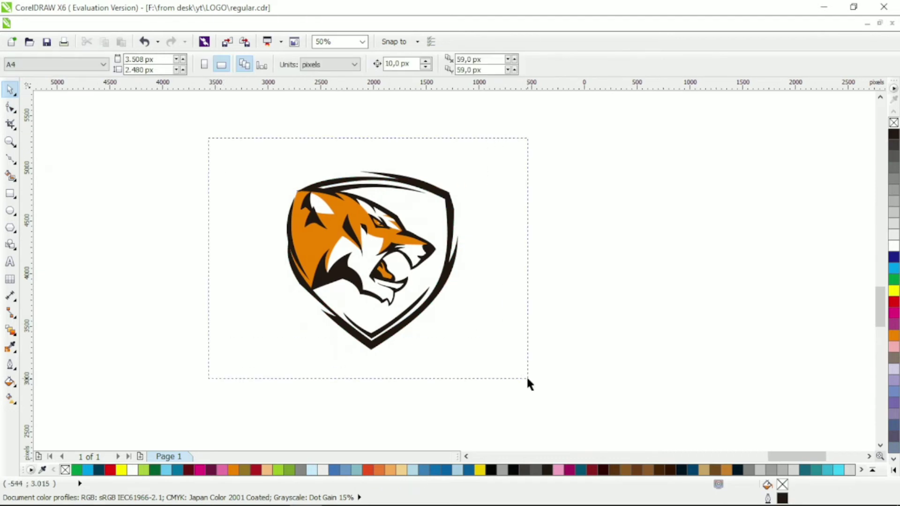
left_click(528, 242)
scroll(449, 228, "left", 1)
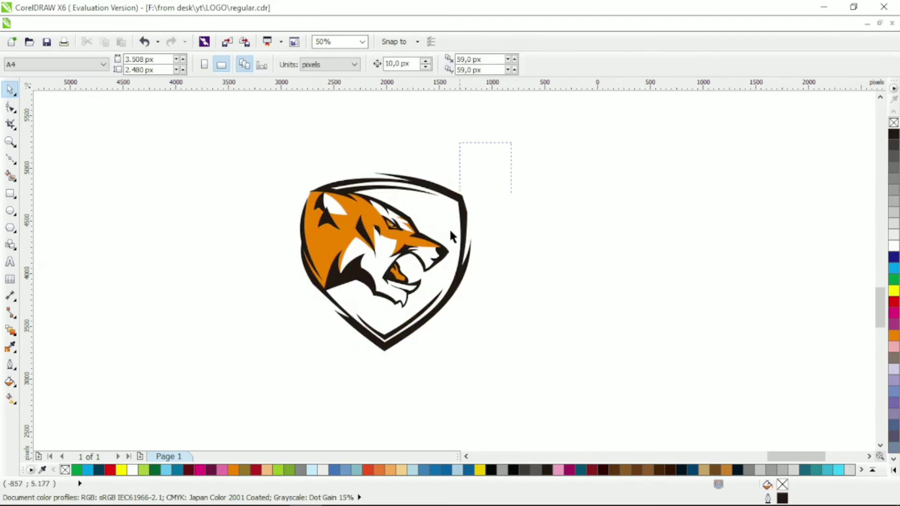
key("ctrl+a")
Step: Draw a closed three-point shield outline around the entire logo and bend its three sides outward into curves
key("F5")
scroll(479, 277, "left", 1)
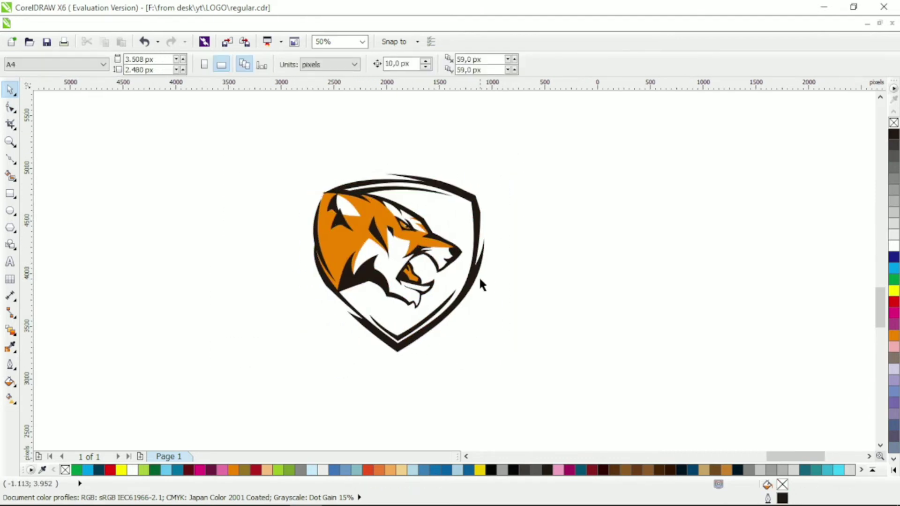
left_click(483, 187)
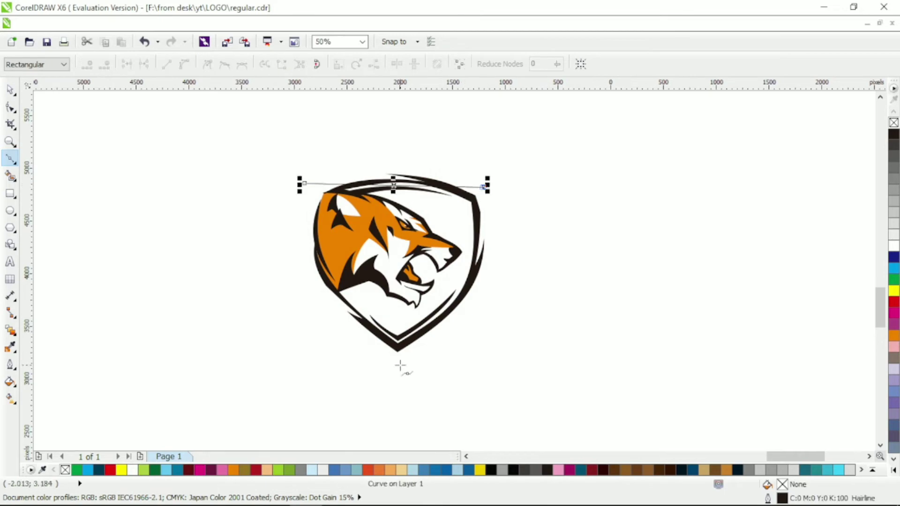
left_click(398, 363)
left_click(306, 185)
key("F10")
left_click_drag(361, 293, 326, 295)
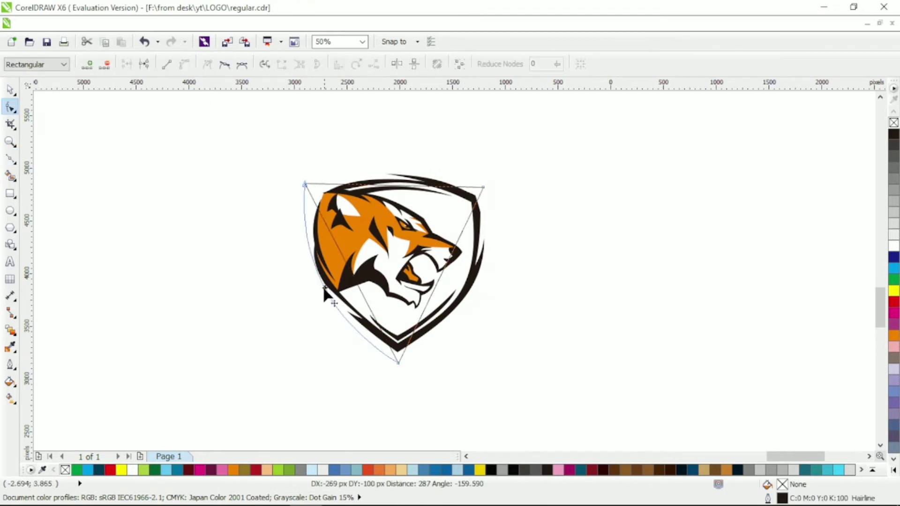
left_click_drag(440, 273, 483, 291)
left_click_drag(400, 190, 496, 185)
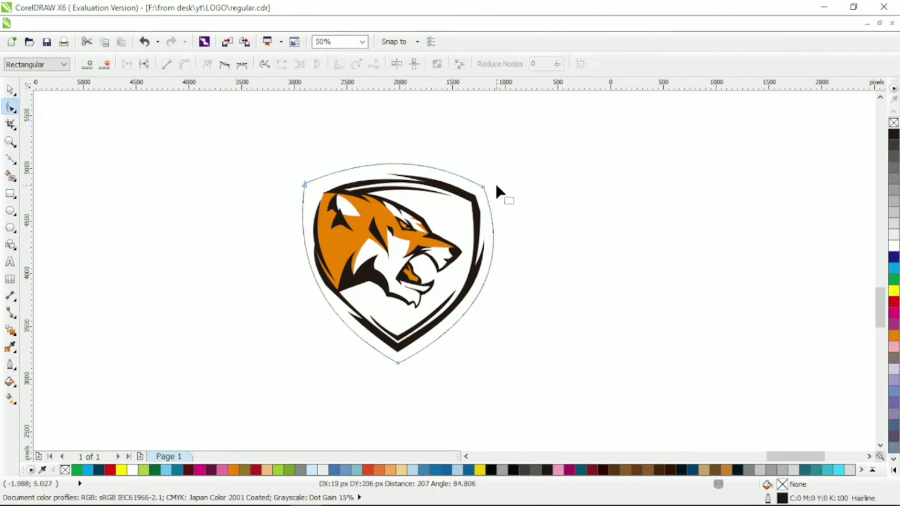
Step: Refine the outer shield outline by adjusting its front curve and repositioning its upper back, bottom and upper front corners
left_click_drag(502, 232, 507, 237)
left_click(302, 184)
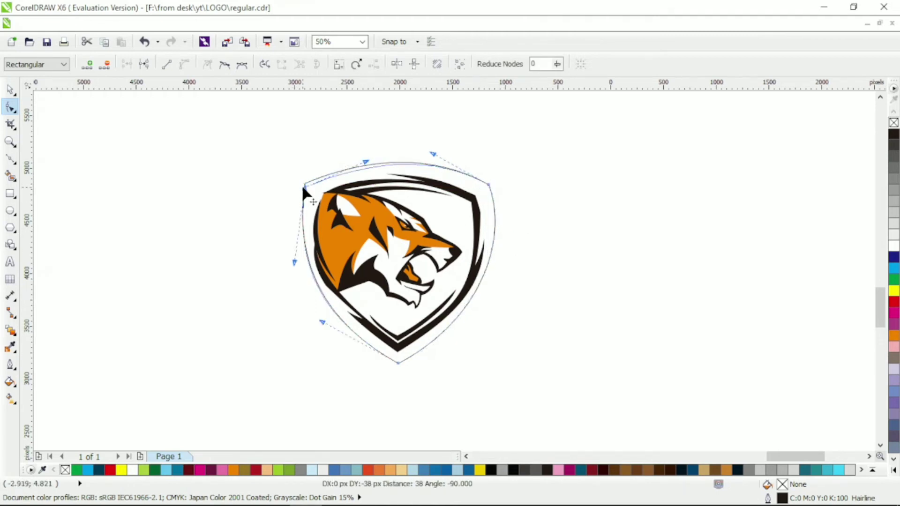
left_click(399, 359)
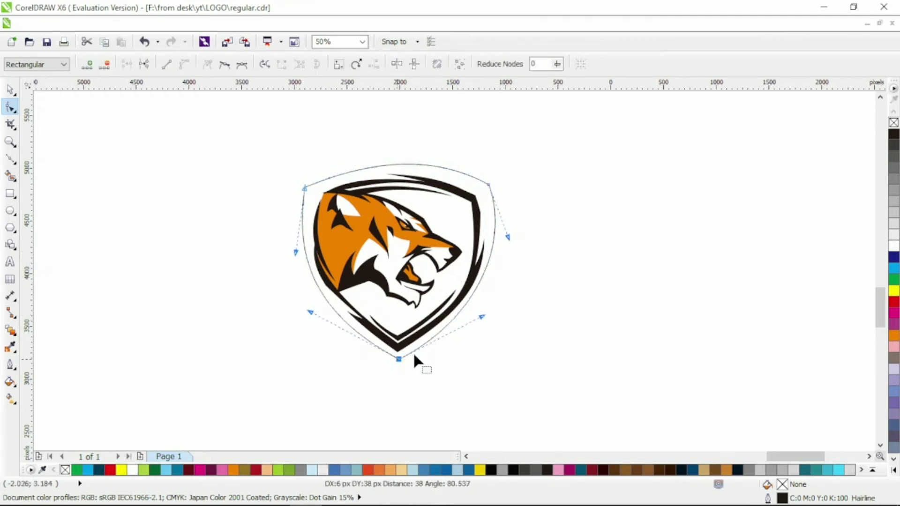
left_click(490, 188)
left_click_drag(509, 238, 507, 249)
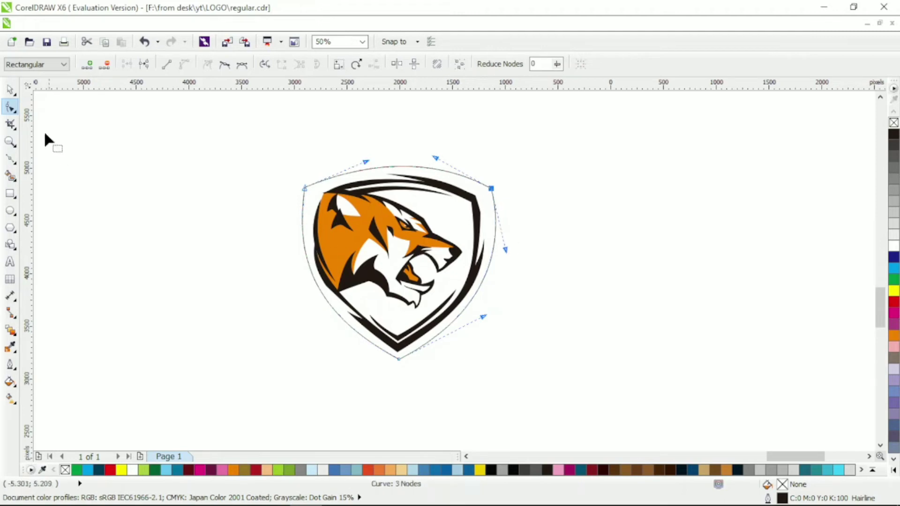
Step: Fill the outer shield shape with orange and remove its outline
key("space")
left_click(233, 470)
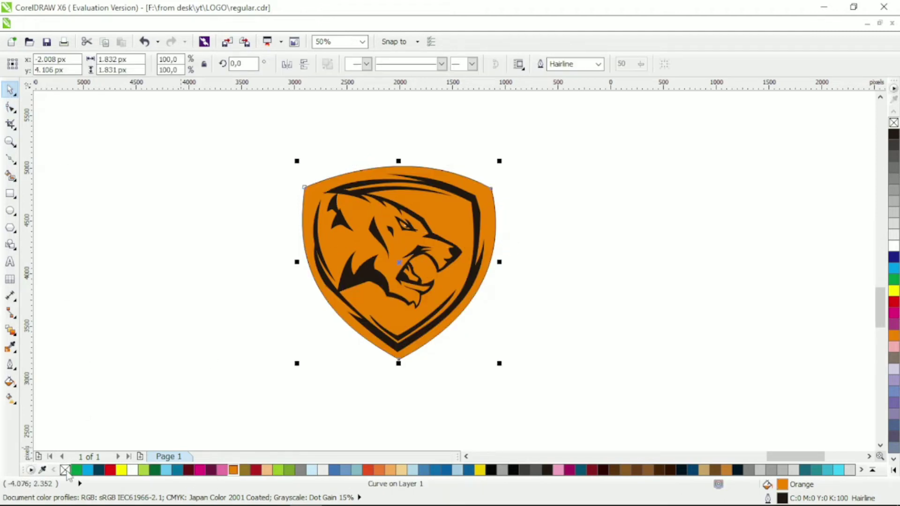
left_click(217, 318)
key("ctrl+a")
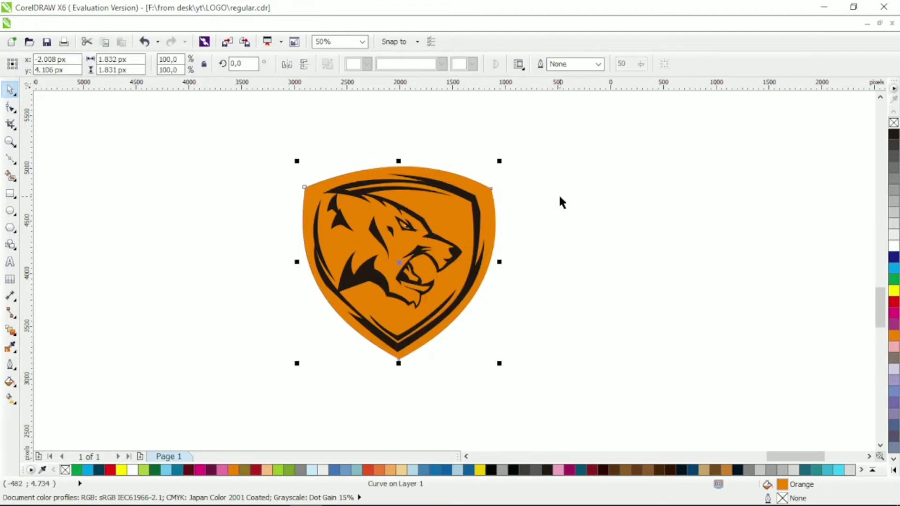
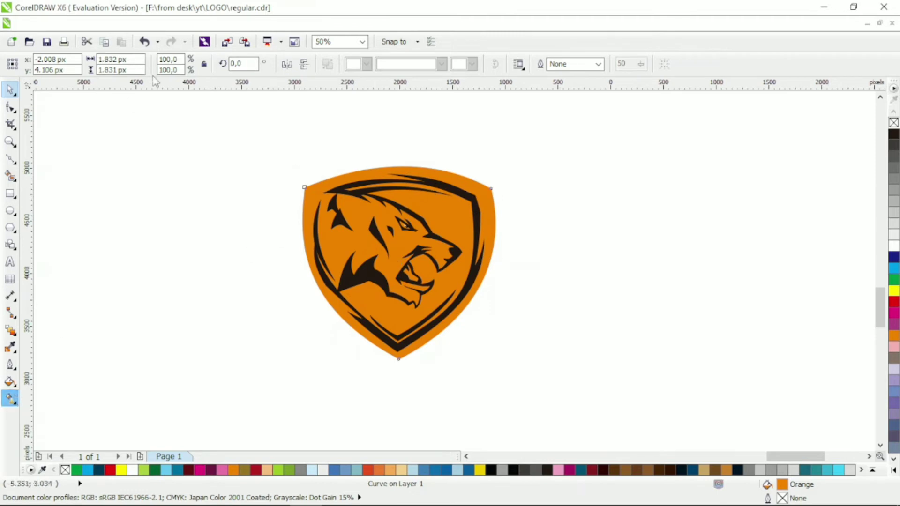
Step: Apply a radial fountain fill to the outer shield, with yellow at the centre and orange at the edge
left_click(96, 65)
left_click(45, 103)
left_click(169, 64)
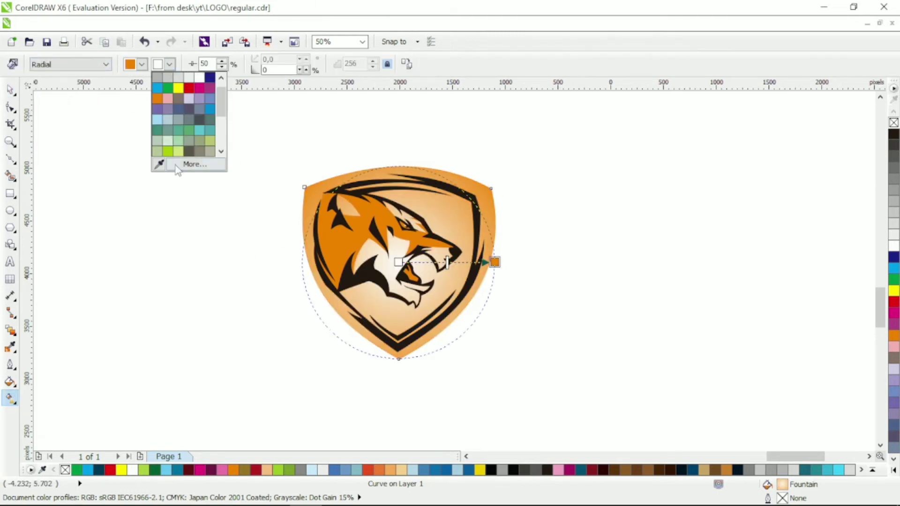
left_click(178, 88)
Step: Draw a closed straight-segment outline around the tiger head's silhouette, following the muzzle, open mouth, lower jaw and neck
key("F10")
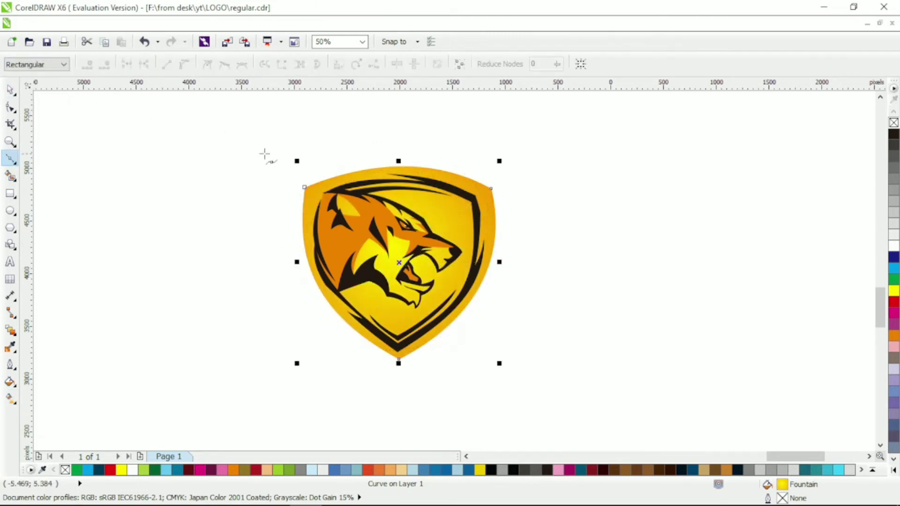
scroll(276, 178, "up", 1)
left_click(283, 188)
left_click_drag(284, 188, 484, 243)
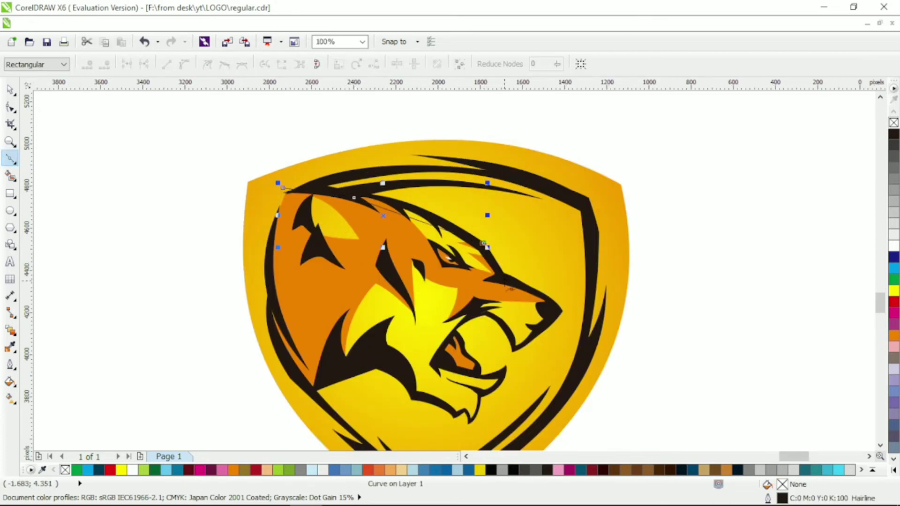
left_click(514, 350)
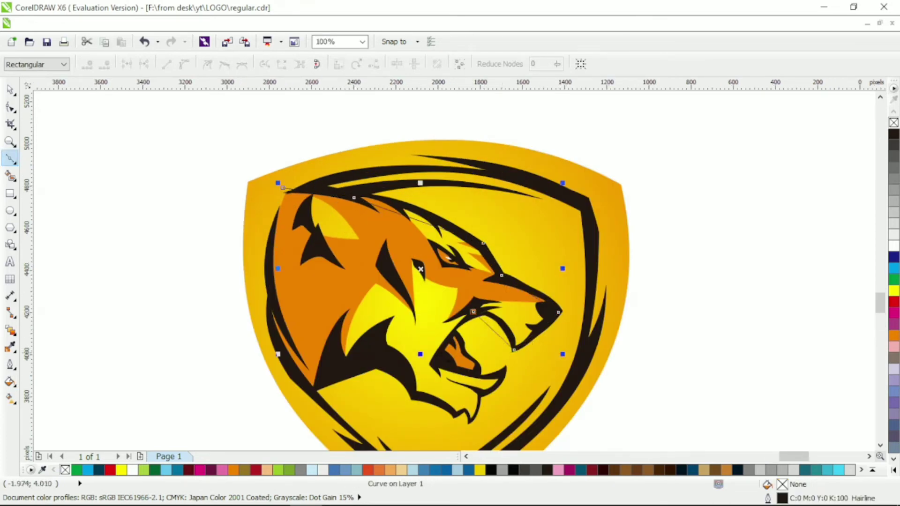
left_click_drag(471, 365, 503, 374)
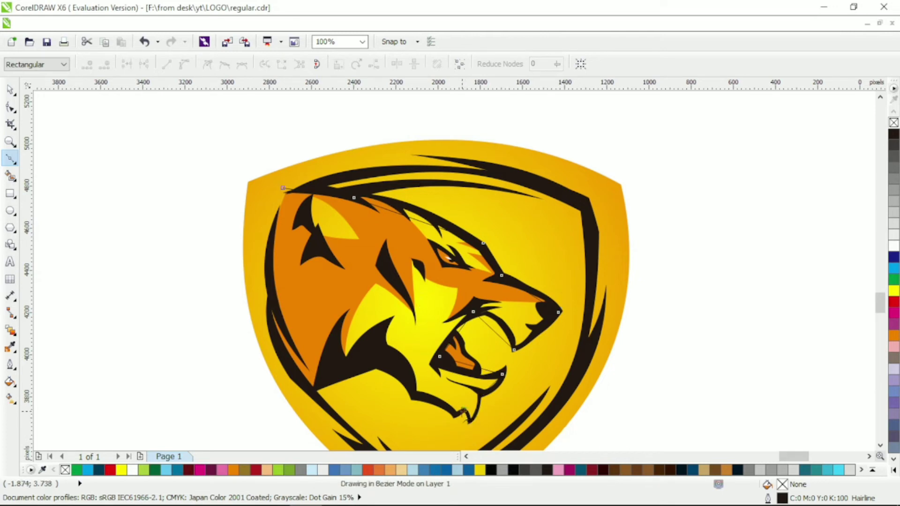
left_click(463, 411)
left_click(382, 358)
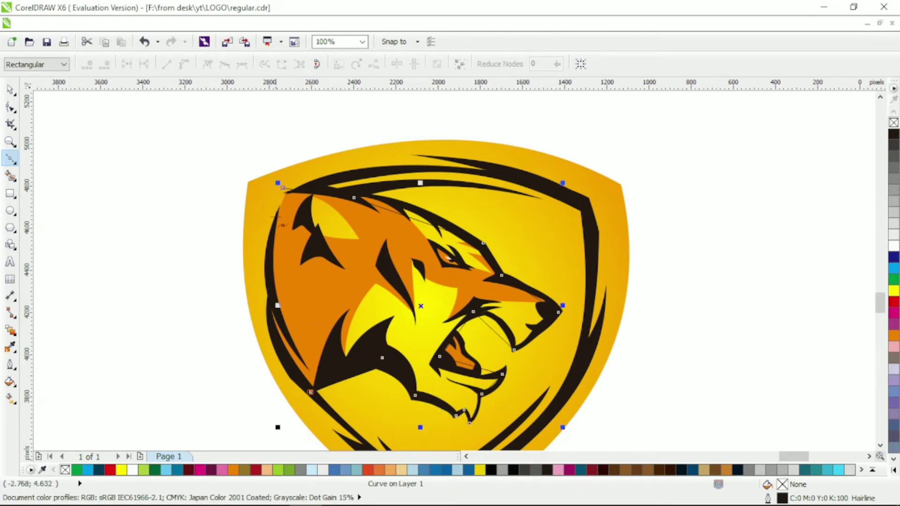
left_click(282, 188)
Step: Reposition the head outline's upper back node and bend its segments to follow the head's back, crown, muzzle, mouth and jaw
key("F10")
left_click_drag(283, 187, 295, 191)
left_click_drag(300, 269, 276, 281)
left_click_drag(396, 211, 403, 198)
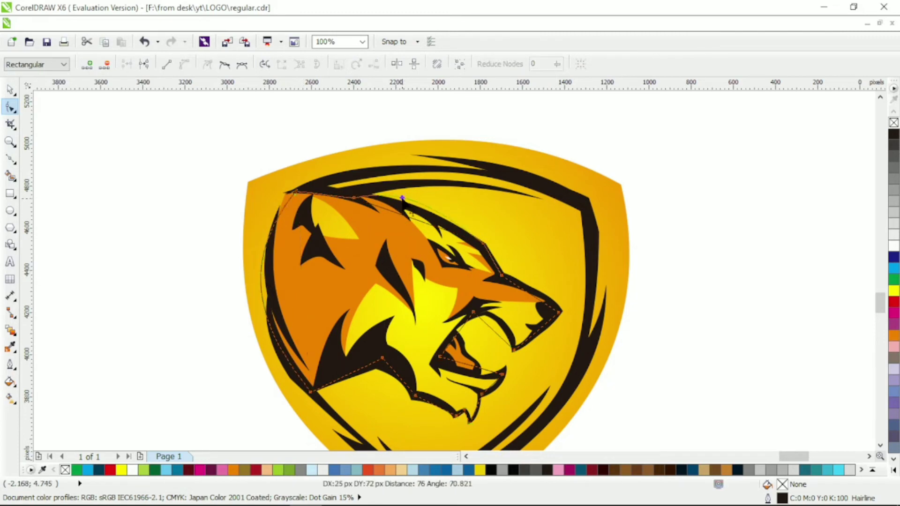
left_click_drag(327, 208, 334, 198)
left_click_drag(514, 287, 530, 287)
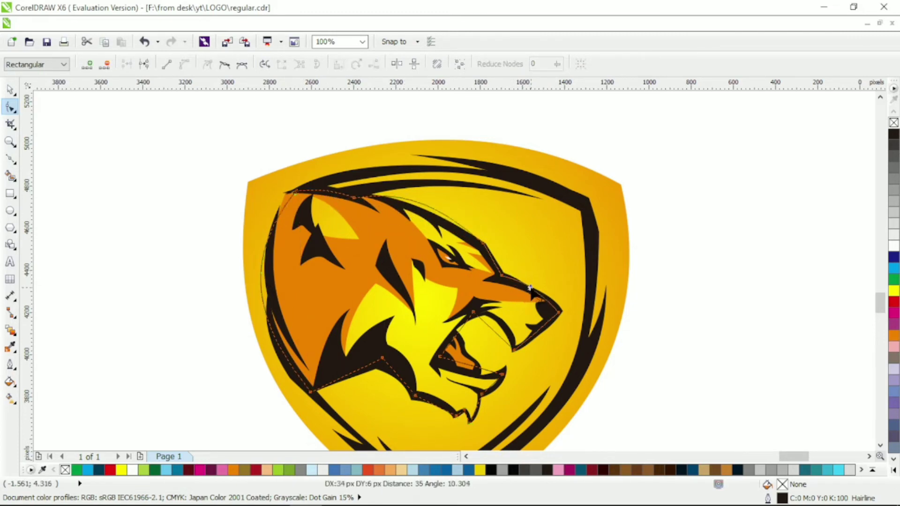
left_click_drag(462, 338, 445, 335)
left_click_drag(475, 369, 470, 375)
left_click_drag(496, 385, 496, 387)
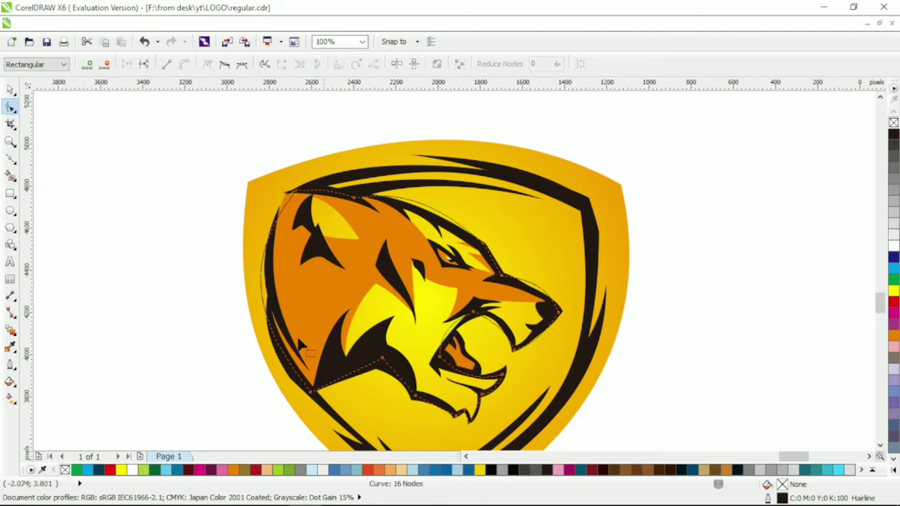
Step: Trim the tiger head outline out of the gradient shield and remove the outline curve
key("space")
left_click(624, 178)
key("Escape")
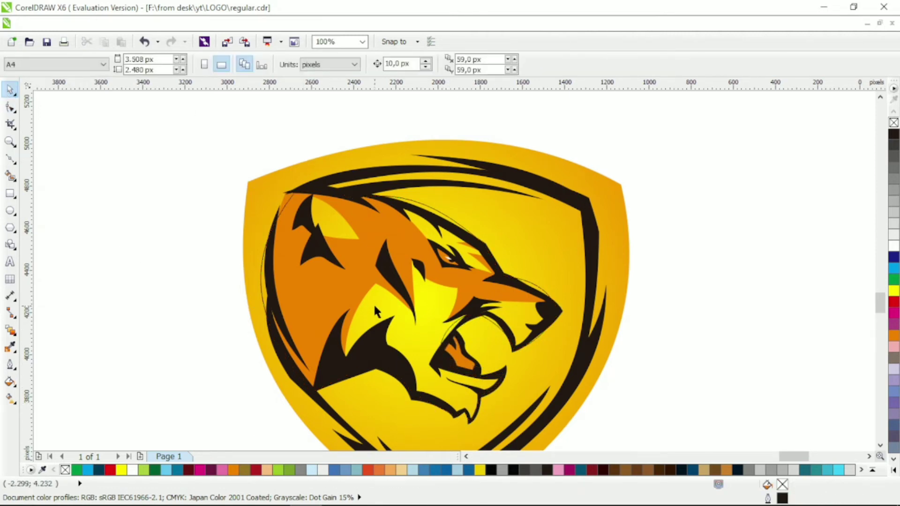
left_click(392, 302)
left_click(374, 146, "shift")
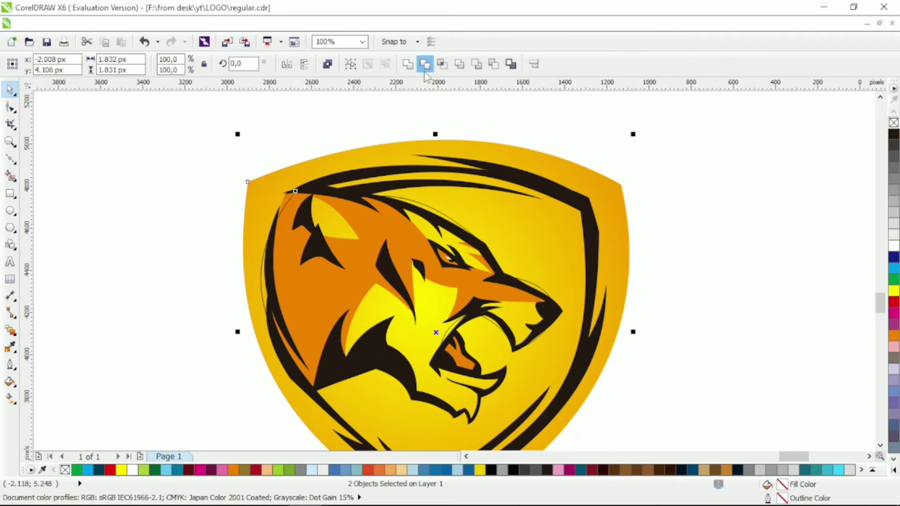
left_click(425, 64)
scroll(407, 330, "down", 2)
Step: Draw a thin four-node highlight under the tiger's neck, curve its edges, and fill it white without an outline
key("F5")
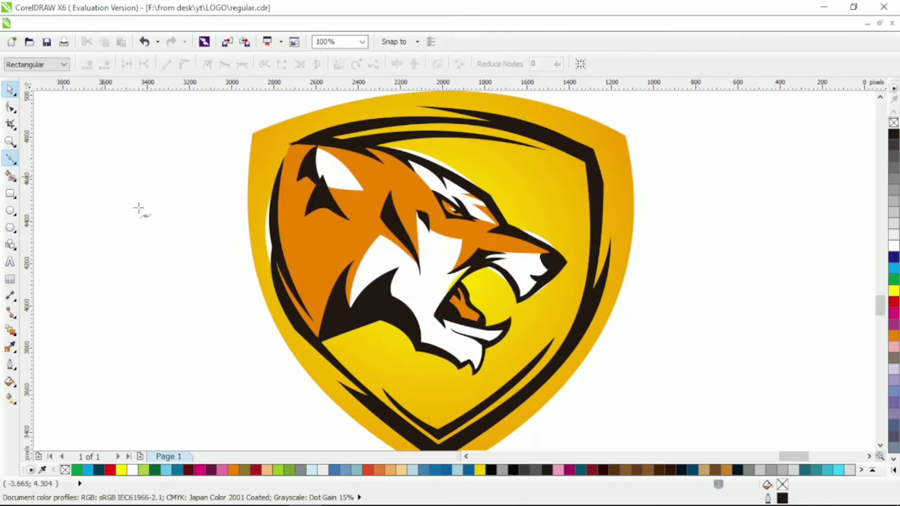
scroll(313, 334, "up", 2)
left_click(392, 305)
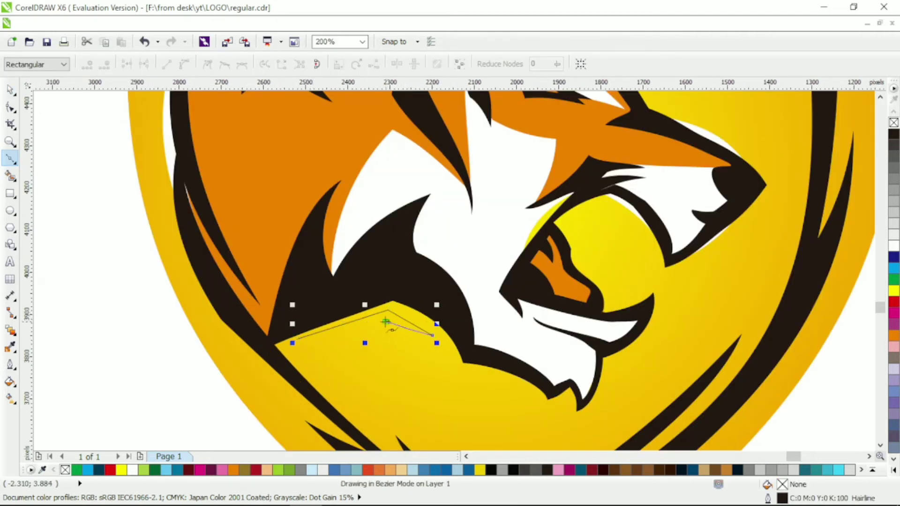
key("F10")
left_click_drag(406, 319, 407, 320)
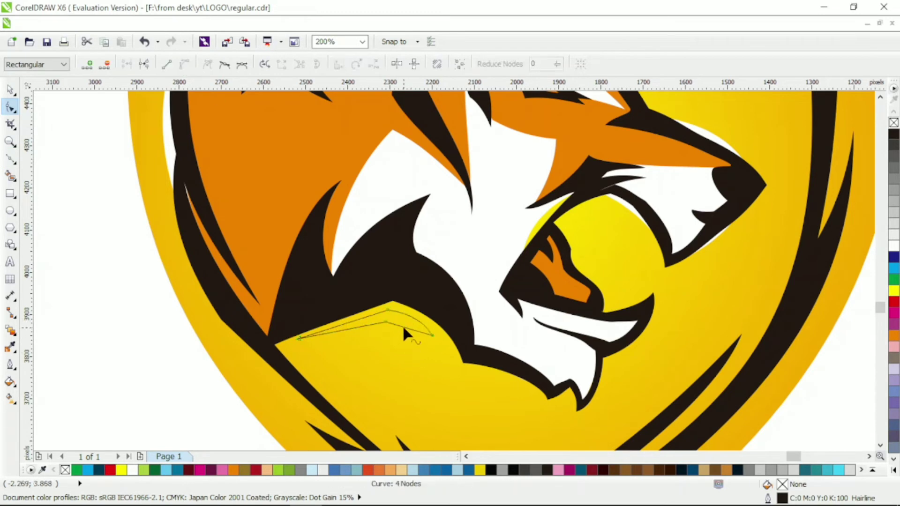
left_click(889, 233)
scroll(515, 298, "down", 2)
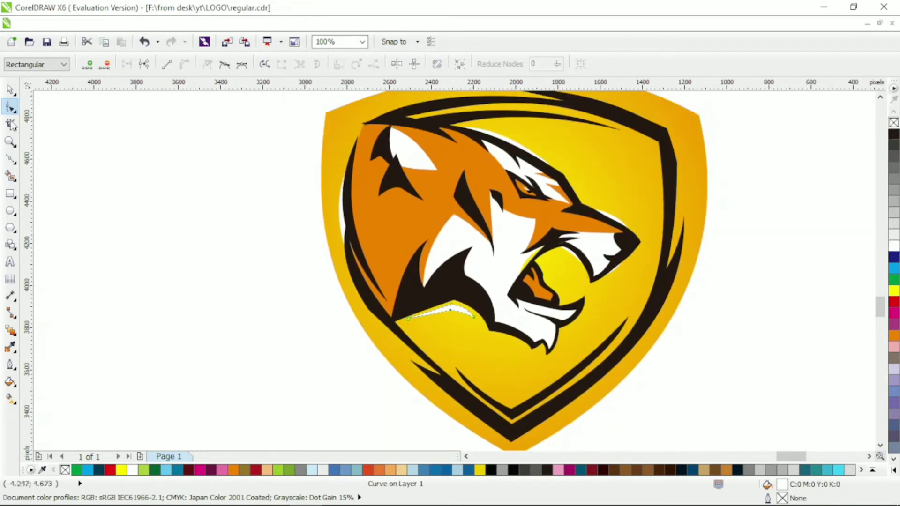
key("space")
left_click(44, 222)
Step: Draw a curved two-node crescent below the front of the muzzle and fill it white without an outline
key("F10")
scroll(621, 256, "up", 2)
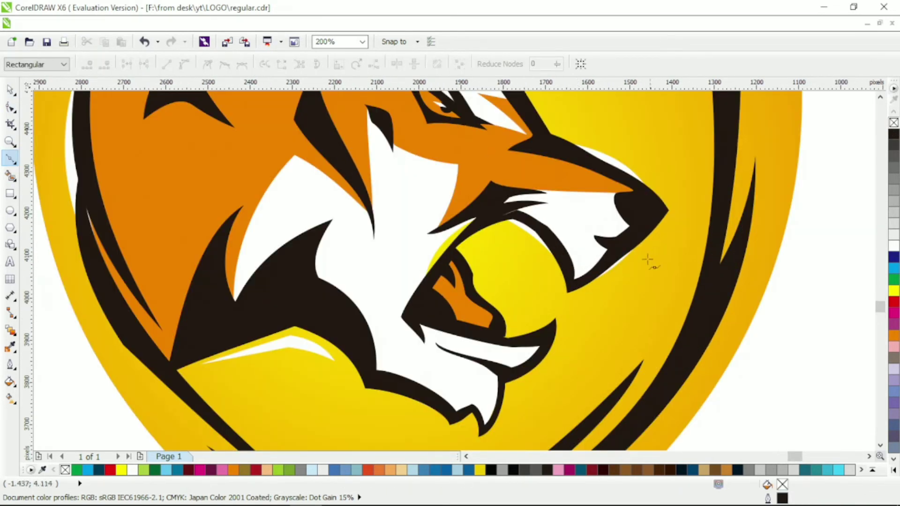
left_click(658, 250)
left_click(569, 302)
key("F10")
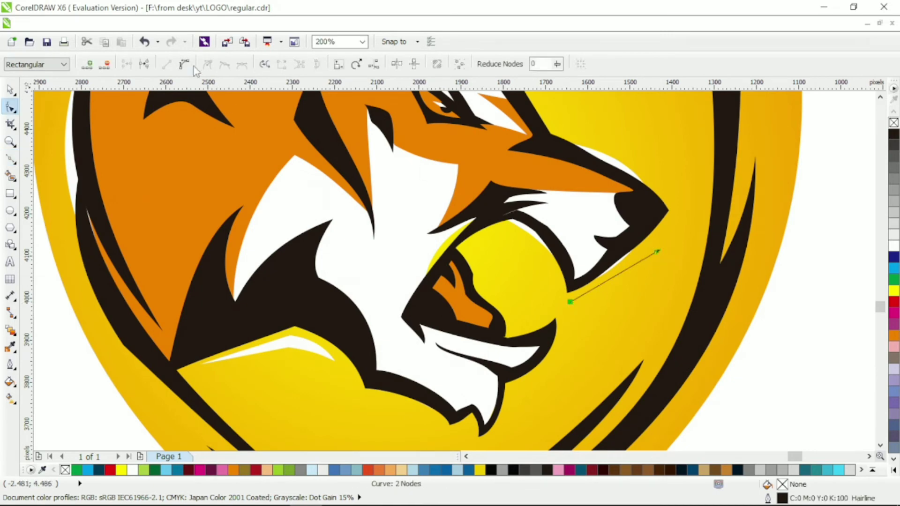
left_click(615, 276)
mouse_move(611, 277)
left_mouse_down()
mouse_move(635, 288)
mouse_move(624, 285)
left_mouse_up()
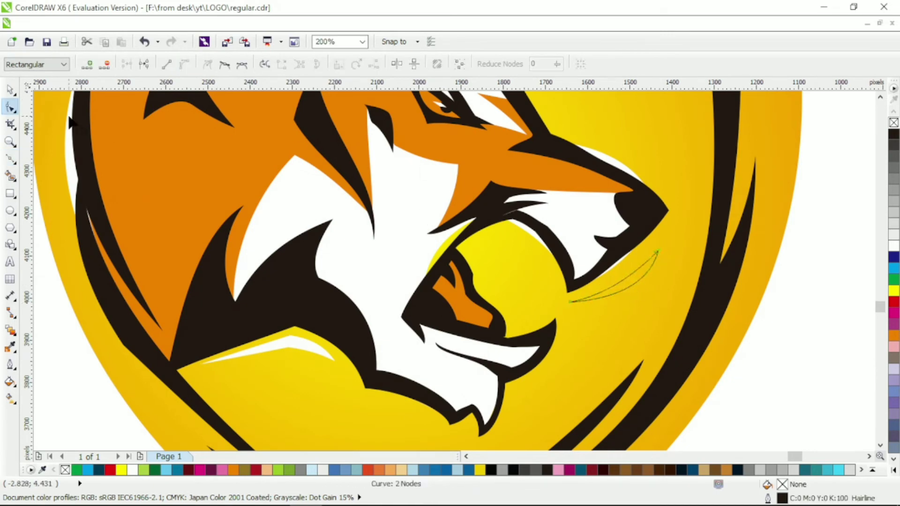
left_click(568, 301)
left_click_drag(657, 251, 655, 247)
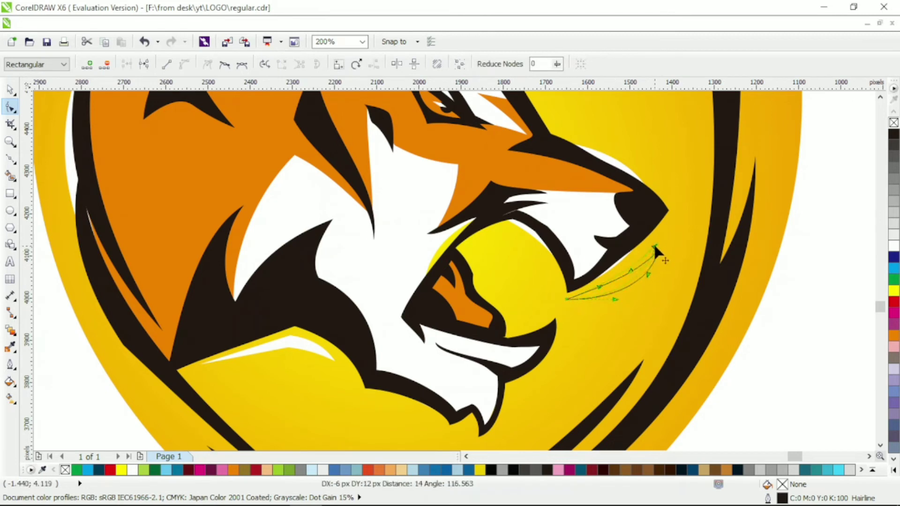
left_click(894, 245)
right_click(894, 123)
Step: Add a smaller white curved sliver without an outline just below the muzzle crescent
left_click(10, 159)
scroll(605, 295, "up", 2)
left_click(569, 296)
left_click(661, 293)
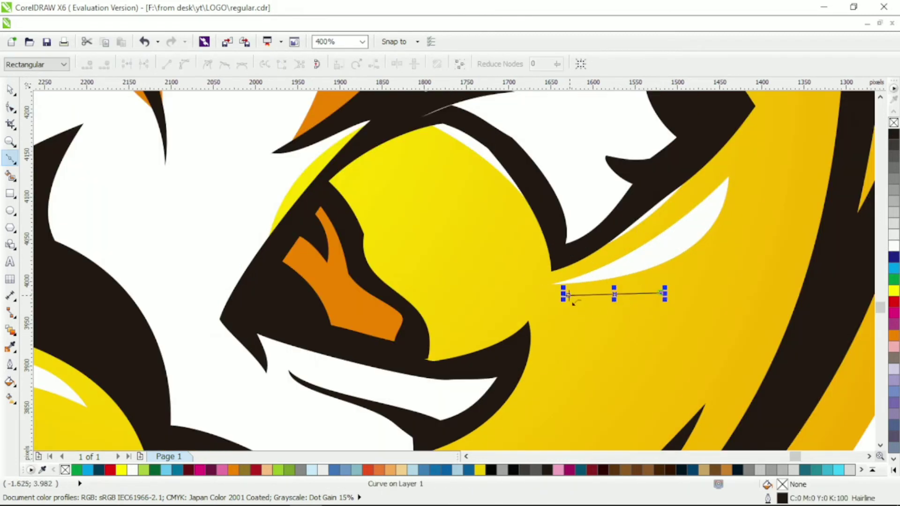
key("F10")
mouse_move(615, 295)
left_mouse_down()
mouse_move(617, 308)
mouse_move(606, 304)
left_mouse_up()
scroll(637, 251, "down", 4)
key("space")
key("Escape")
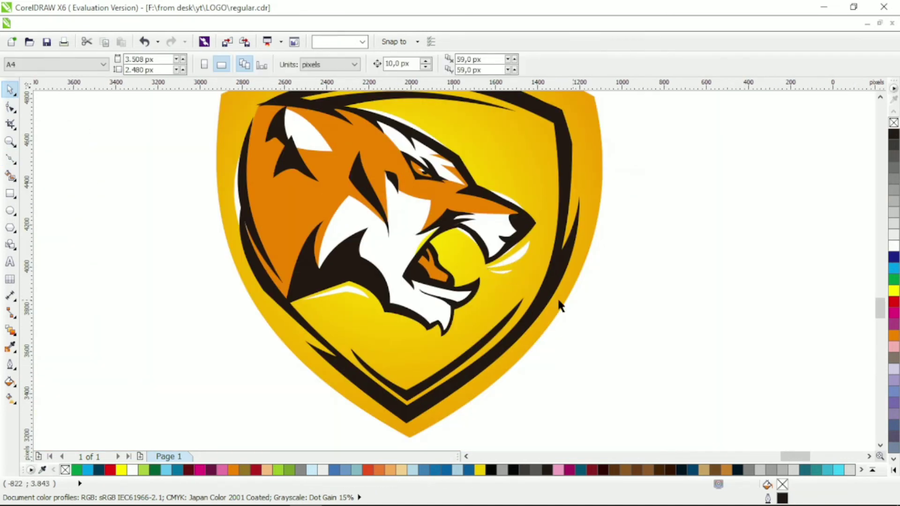
Step: Draw an angular four-node highlight just above the tiger's brow and fill it white without an outline
scroll(418, 213, "up", 2)
left_click(10, 159)
scroll(512, 188, "down", 2)
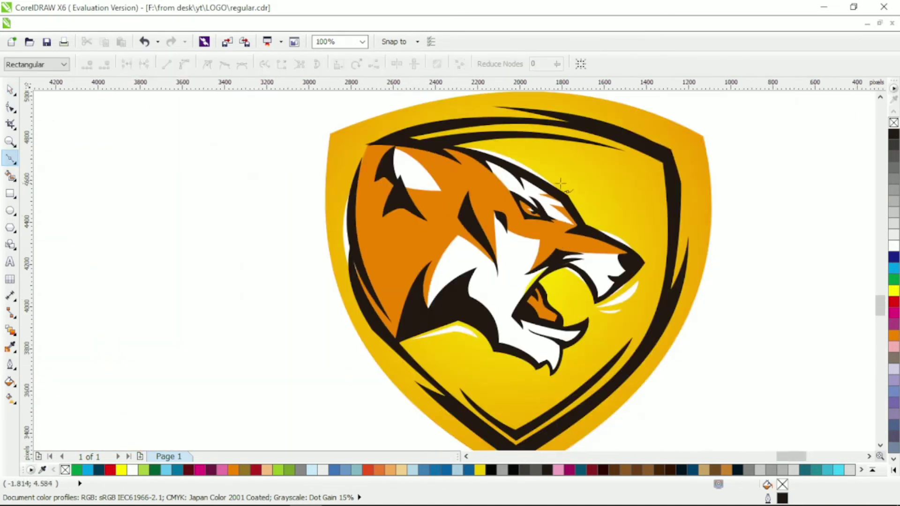
scroll(512, 162, "up", 2)
left_click(591, 203)
left_click(601, 242)
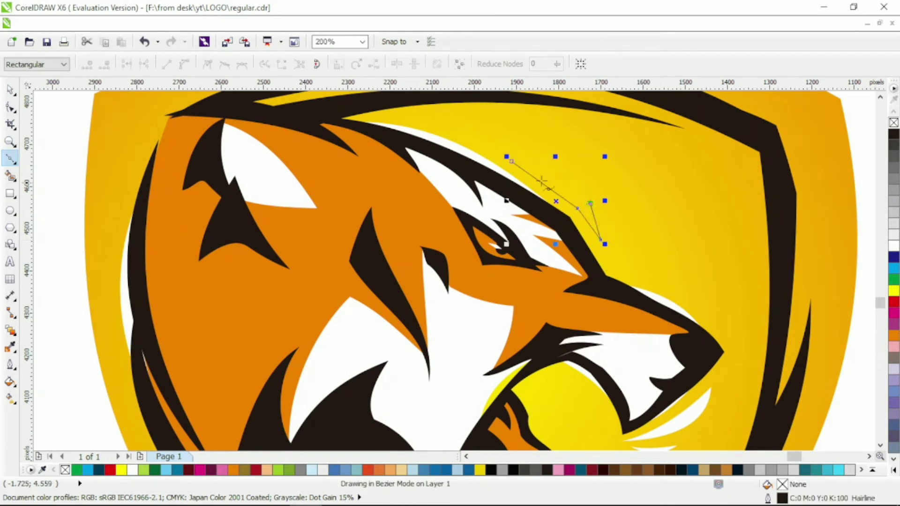
key("F10")
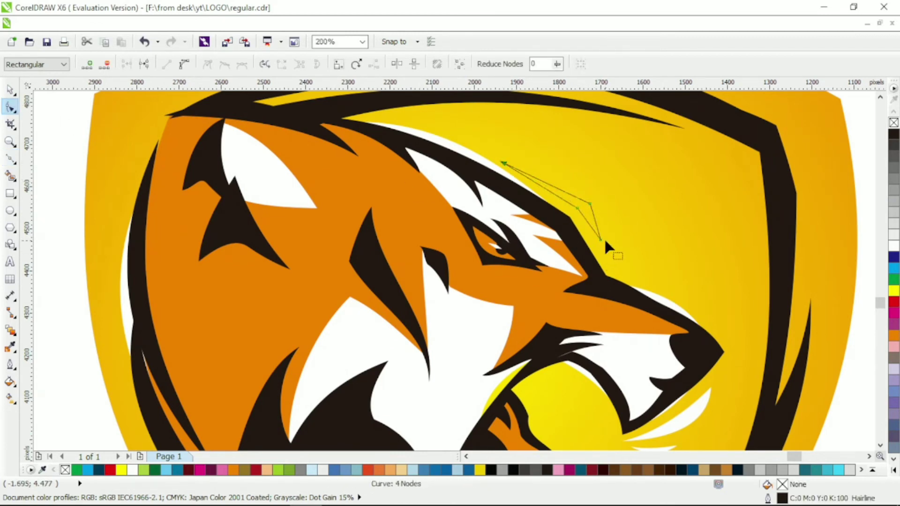
key("Escape")
scroll(644, 171, "down", 2)
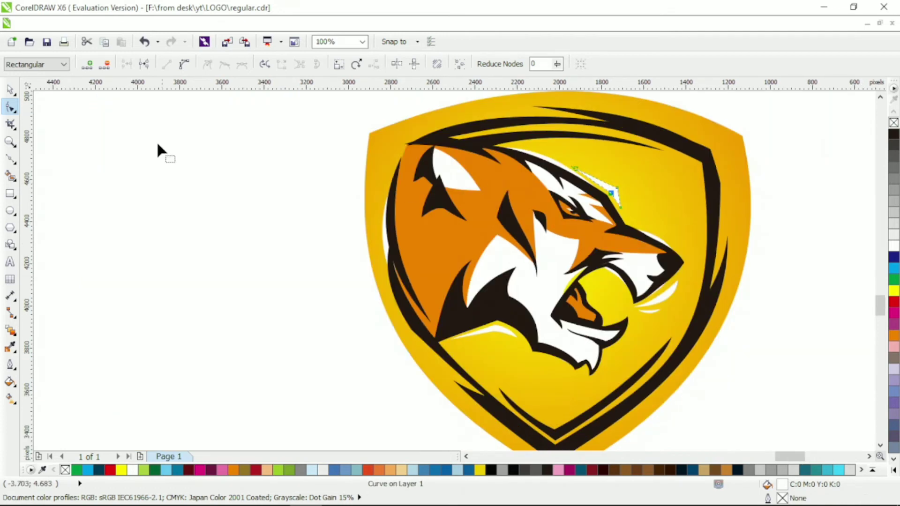
left_click(11, 89)
left_click(10, 159)
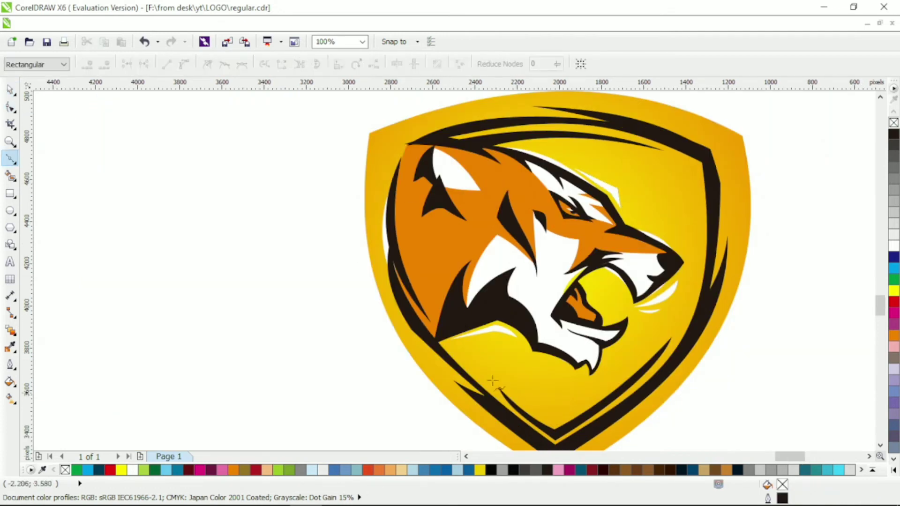
Step: Cut a V-shaped highlight out of the gradient shield along the frame's lower tip, using a closed outline with bent edges
left_click(555, 419)
left_click(644, 365)
scroll(539, 436, "down", 1)
left_click(545, 426)
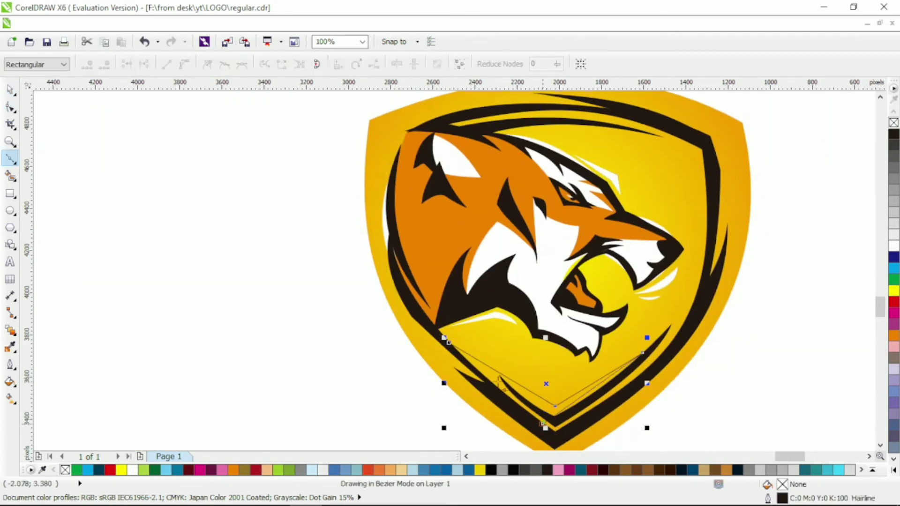
key("F10")
left_click_drag(590, 404, 605, 413)
key("space")
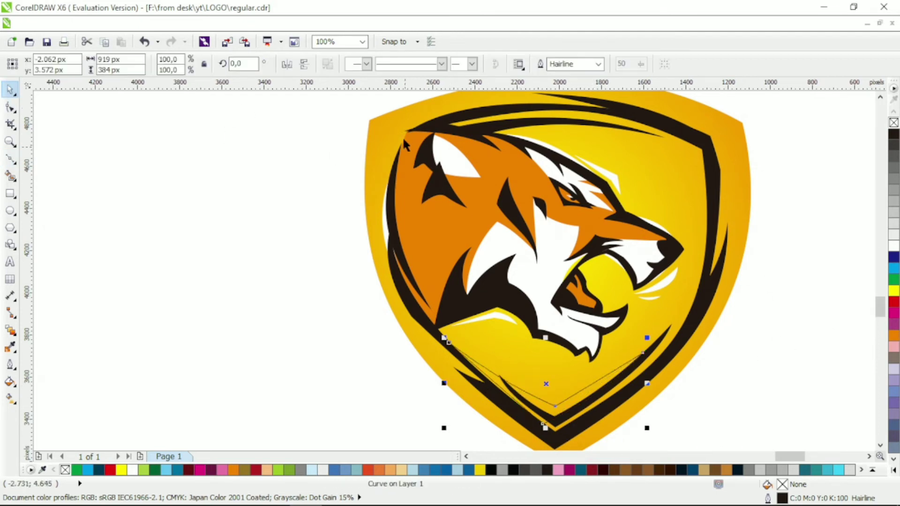
left_click(402, 136, "shift")
scroll(612, 333, "down", 2)
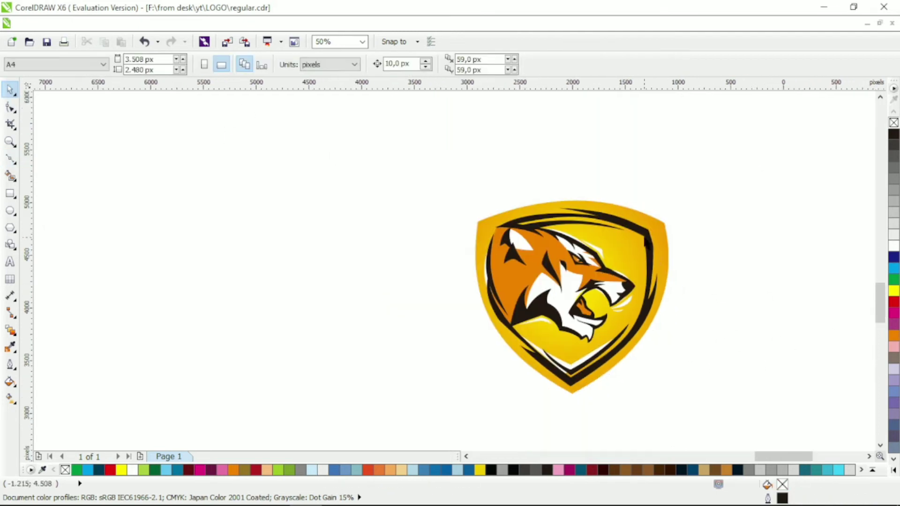
Step: Cut a tapered highlight out of the gradient shield along the frame's upper edge, using a closed three-node shape with bent sides
scroll(666, 253, "up", 2)
left_click(10, 159)
left_click(376, 198)
left_click(632, 226)
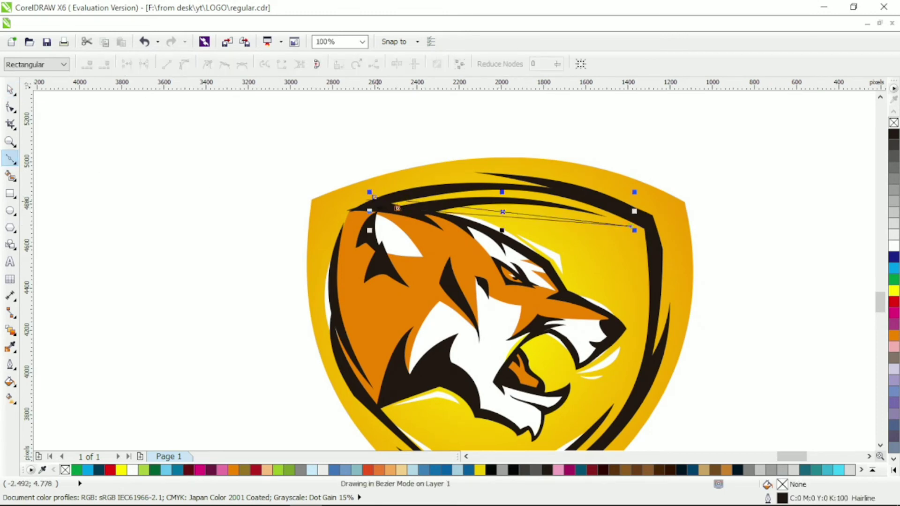
key("F10")
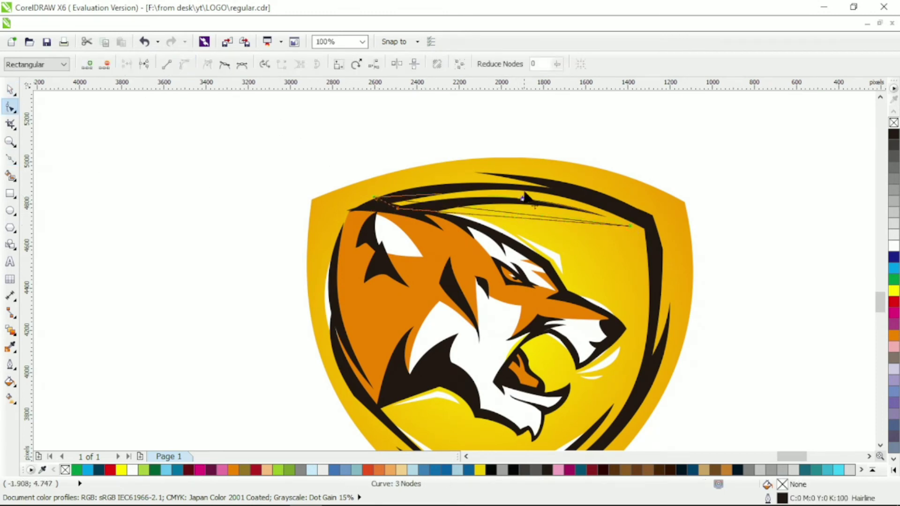
left_click_drag(525, 197, 524, 193)
key("ctrl+a")
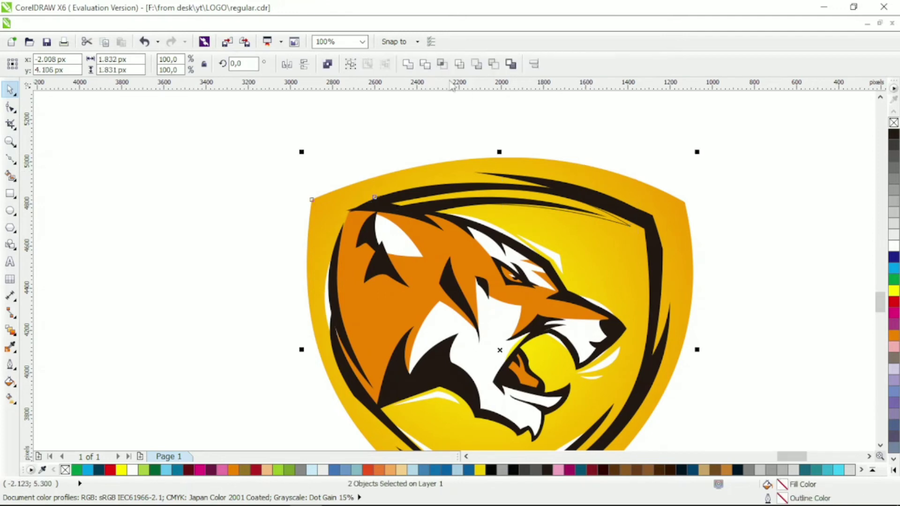
key("Escape")
scroll(656, 183, "right", 2)
scroll(635, 260, "left", 1)
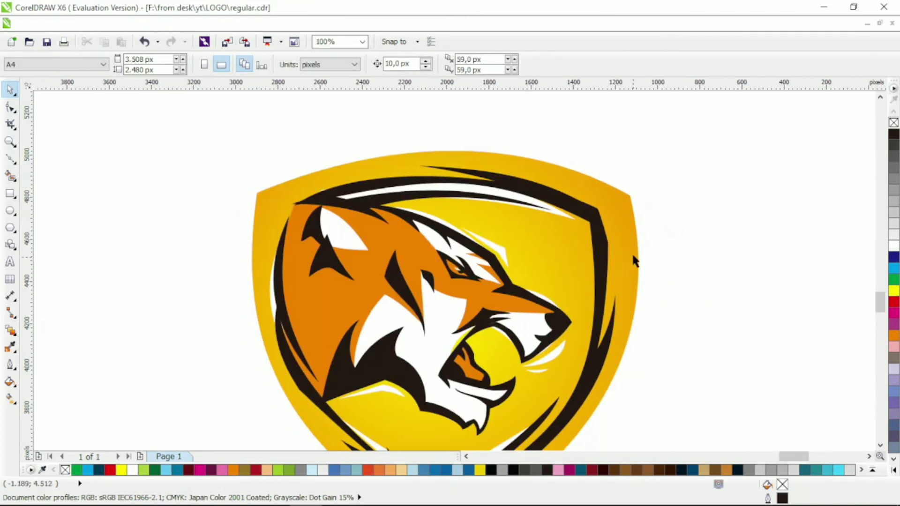
Step: Cut an angular highlight out of the gradient shield around the frame's upper-right corner, using a closed four-node shape with bent sides
left_click(11, 160)
left_click(614, 206)
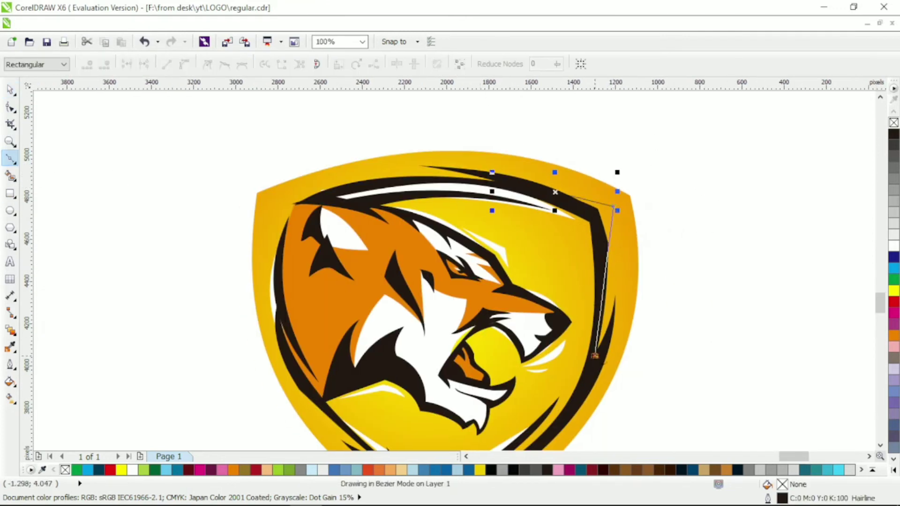
key("F10")
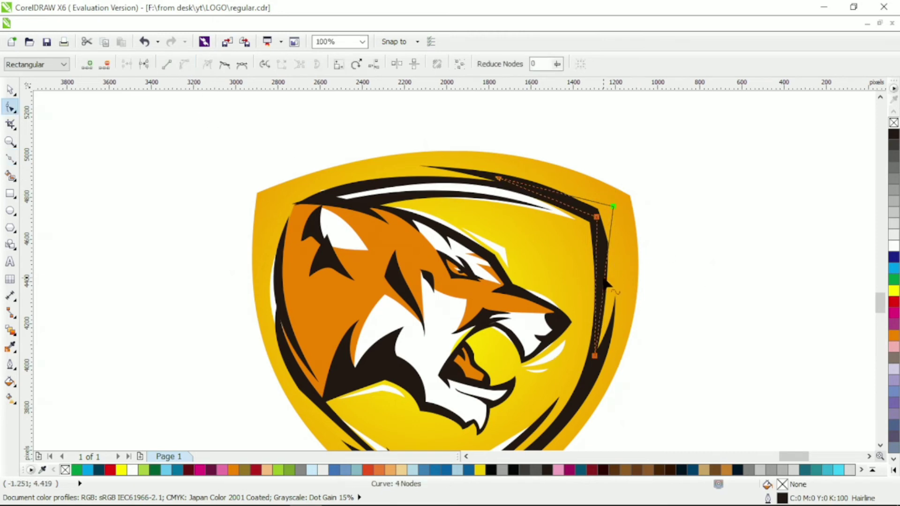
left_click_drag(606, 283, 599, 286)
mouse_move(545, 196)
left_mouse_down()
mouse_move(546, 215)
mouse_move(554, 202)
left_mouse_up()
key("space")
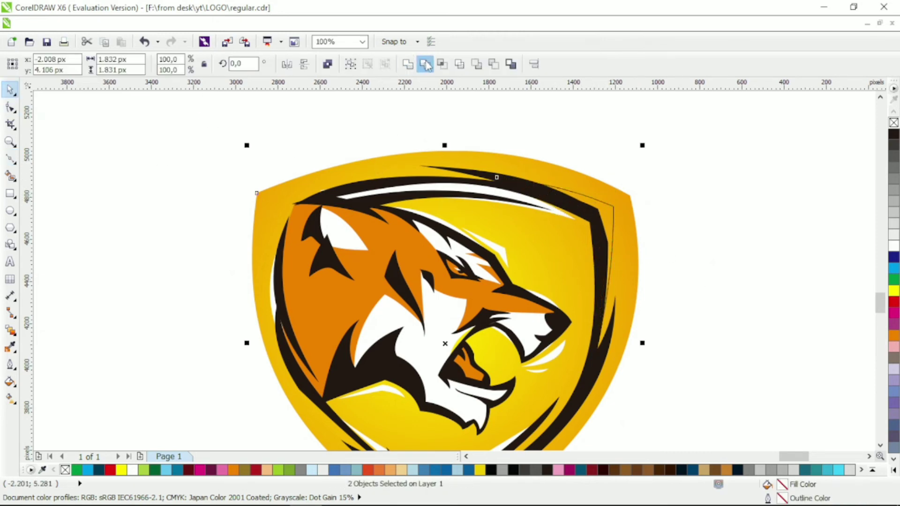
left_click(639, 206)
scroll(666, 230, "down", 1)
scroll(647, 288, "up", 1)
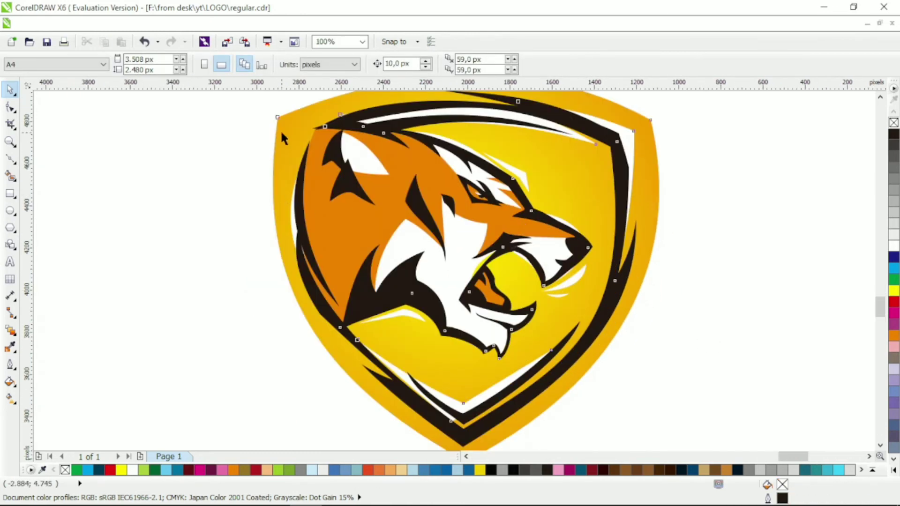
Step: Reshape the gradient shield by adjusting its two upper corner nodes and slightly flattening the curve of its upper edge
left_click(281, 130)
key("F10")
left_click(278, 116)
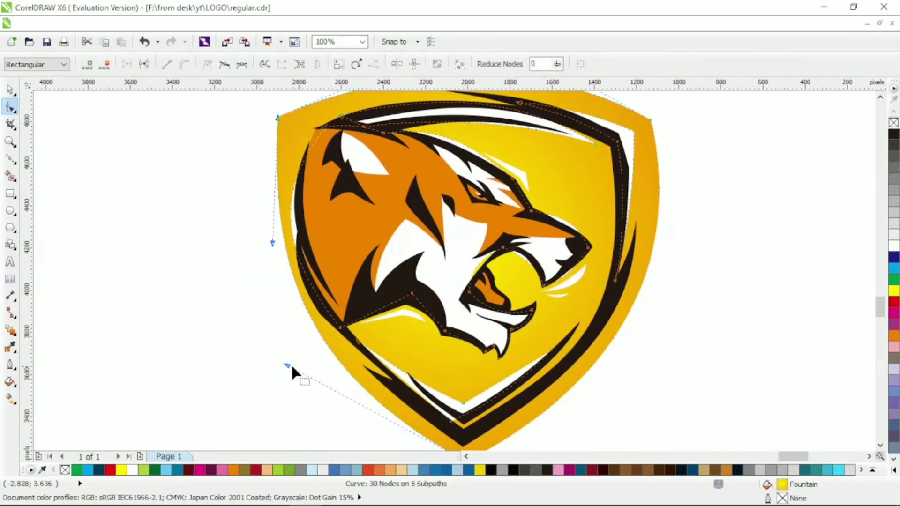
scroll(647, 232, "up", 2)
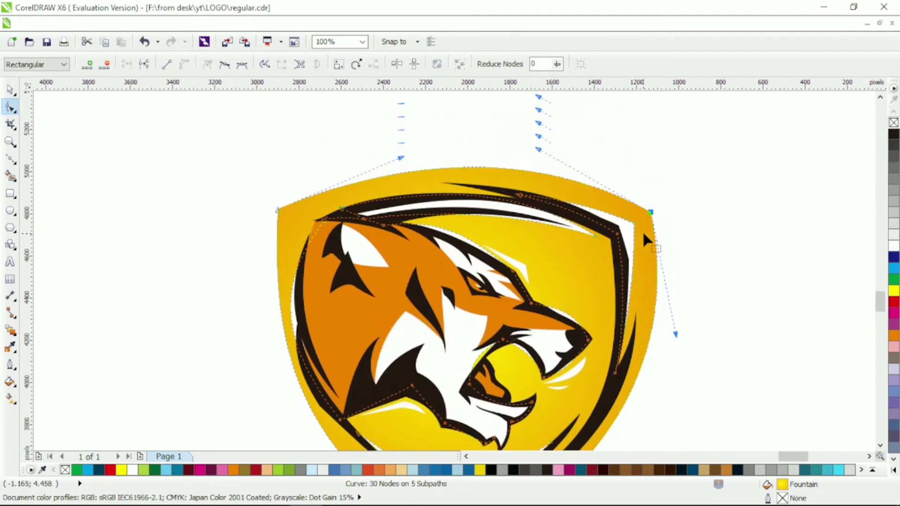
left_click_drag(652, 222, 651, 219)
left_click(278, 212)
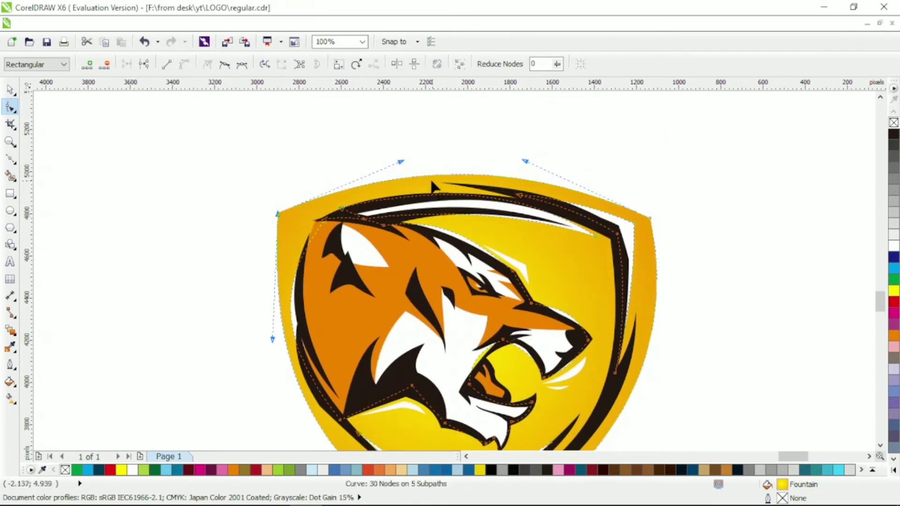
left_click_drag(425, 169, 434, 172)
scroll(577, 232, "down", 2)
left_click_drag(576, 196, 577, 198)
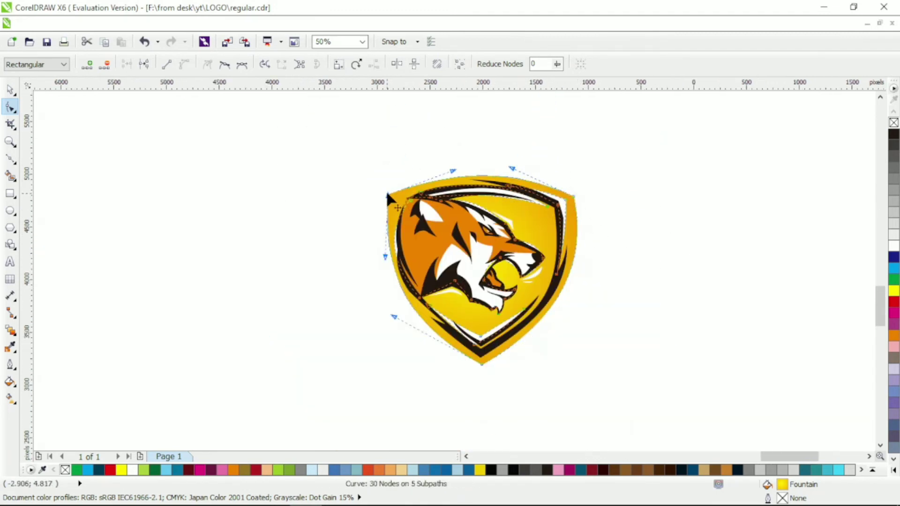
left_click(386, 193)
key("space")
Step: Group the entire emblem, scale it down about its centre and move it slightly upward
scroll(631, 194, "right", 1)
key("F5")
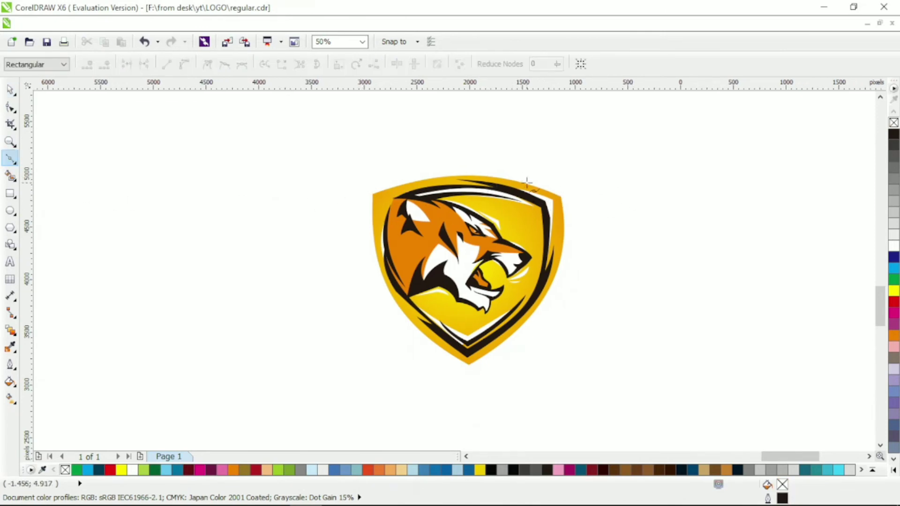
left_click(12, 91)
key("ctrl+a")
key("ctrl+g")
left_click_drag(568, 370, 535, 337)
left_click(534, 263)
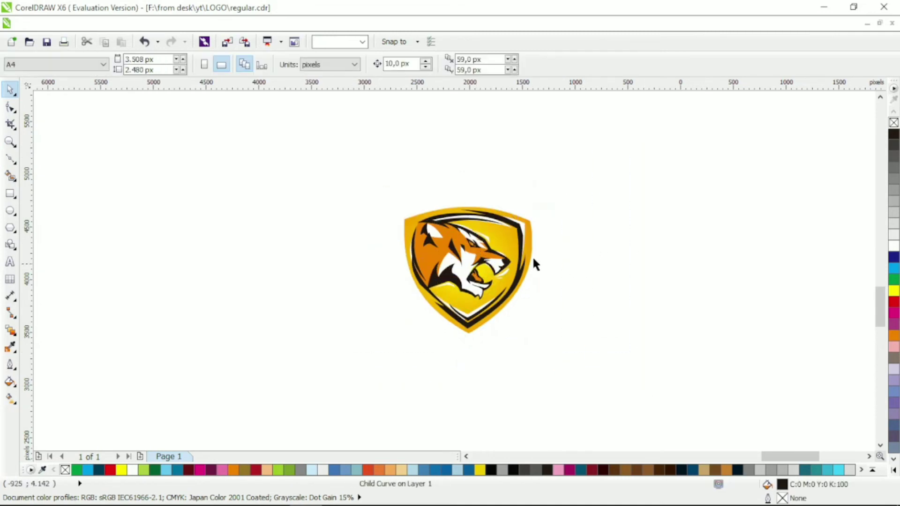
left_click_drag(534, 264, 534, 251)
Step: Add the text "LION SHIELD" beneath the emblem in the Aero font and enlarge it to 58,221 pt
left_click(10, 263)
left_click(388, 336)
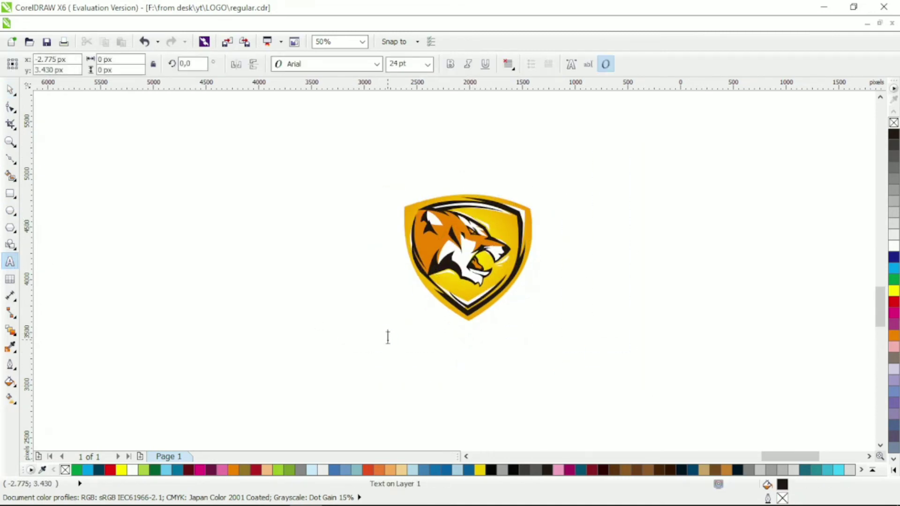
key("Caps_Lock")
type("LION SHIELD")
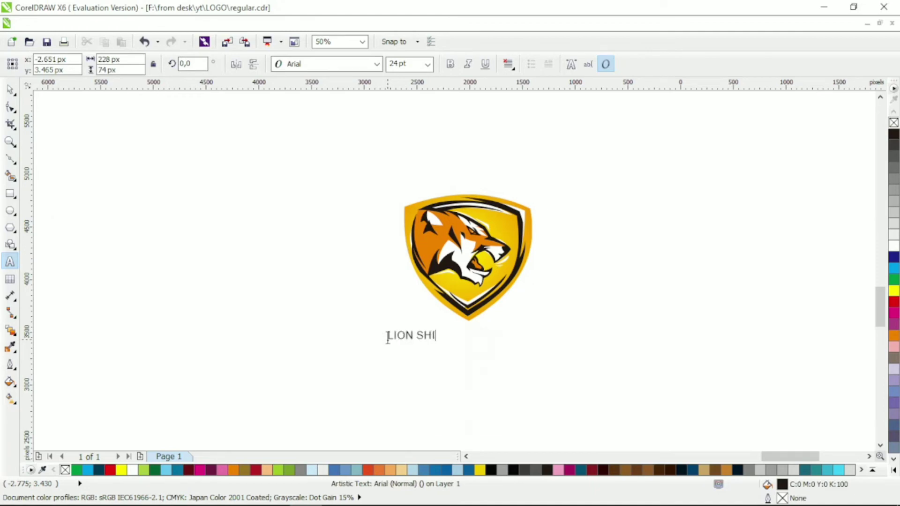
left_click(378, 66)
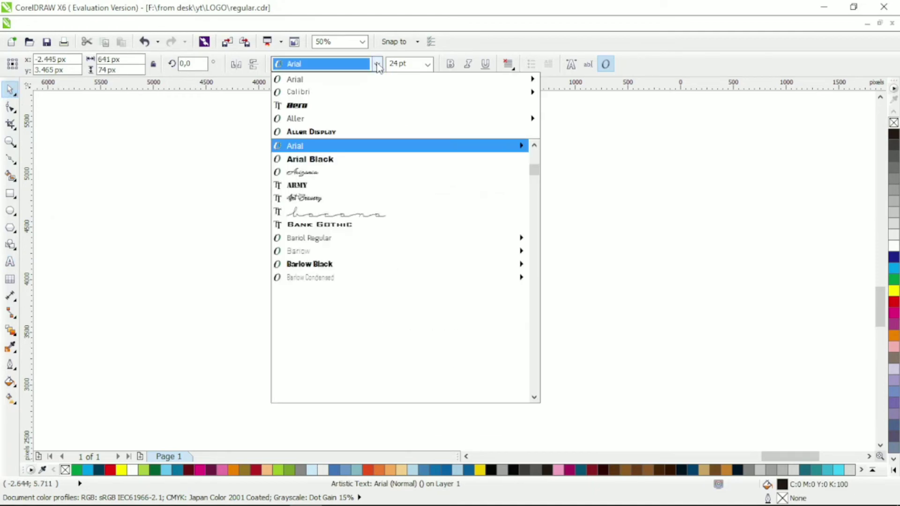
left_click(354, 112)
left_click_drag(457, 344, 545, 354)
Step: Scale the emblem group down to about 816 px wide and move it down so its tip meets the text
left_click(525, 206)
left_click_drag(537, 188, 514, 210)
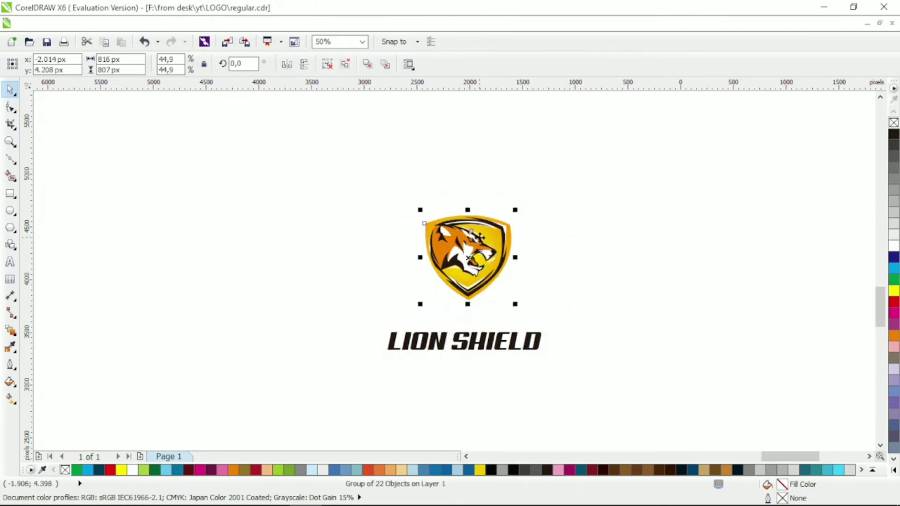
left_click_drag(469, 244, 469, 276)
scroll(529, 281, "up", 2)
left_click(529, 281)
left_click(549, 237)
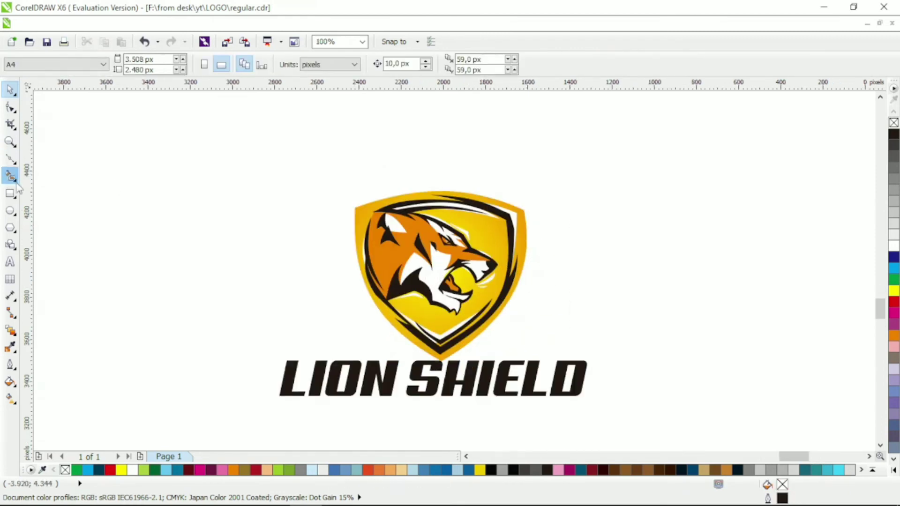
Step: Draw a closed three-node shield outline around the emblem and bend its three sides parallel to the gradient shield's edges
left_click(10, 161)
left_click(339, 204)
left_click(535, 205)
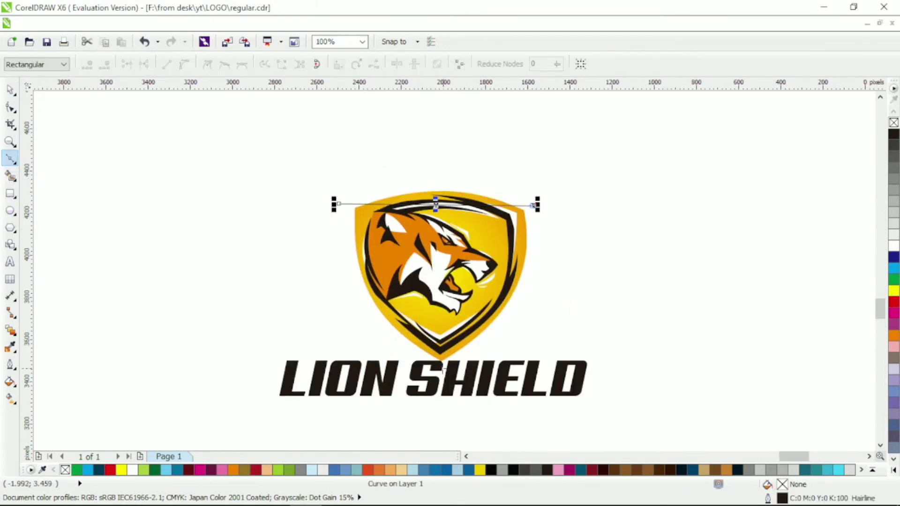
left_click(442, 368)
left_click(338, 205)
key("F10")
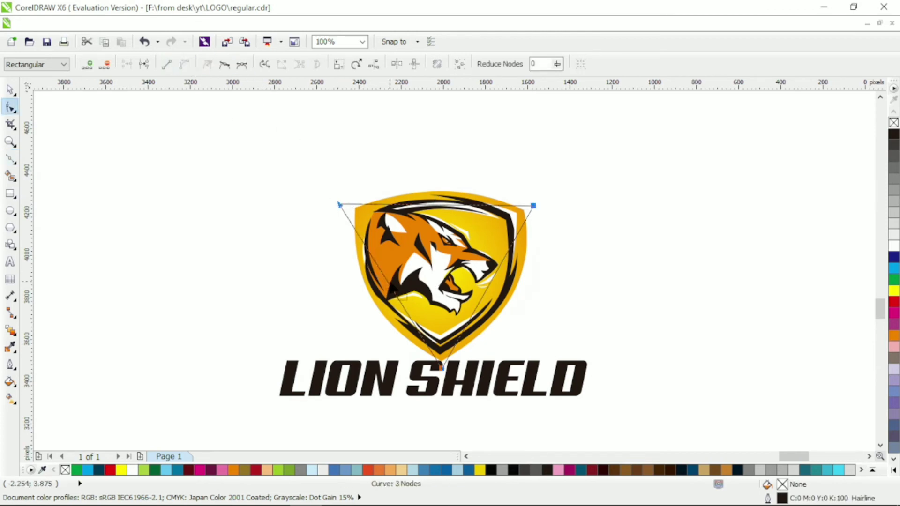
left_click_drag(390, 284, 363, 304)
left_click_drag(488, 287, 518, 289)
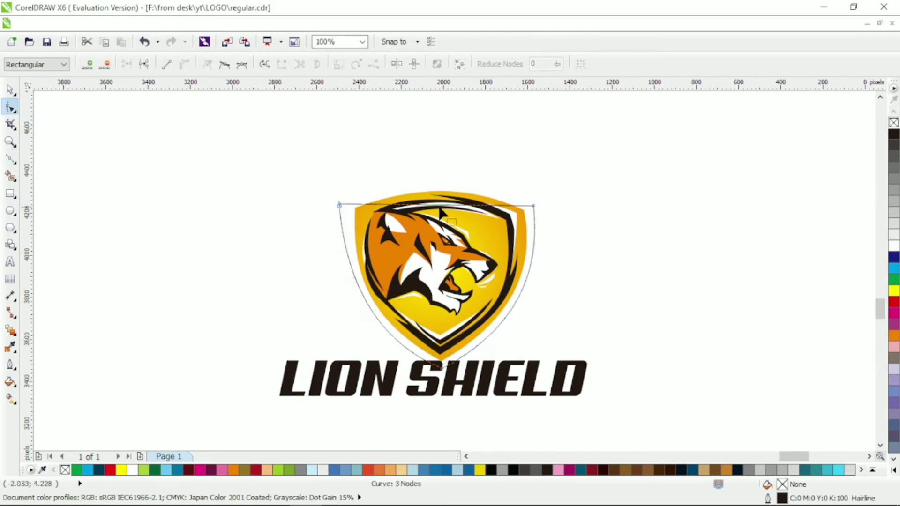
left_click_drag(443, 212, 440, 188)
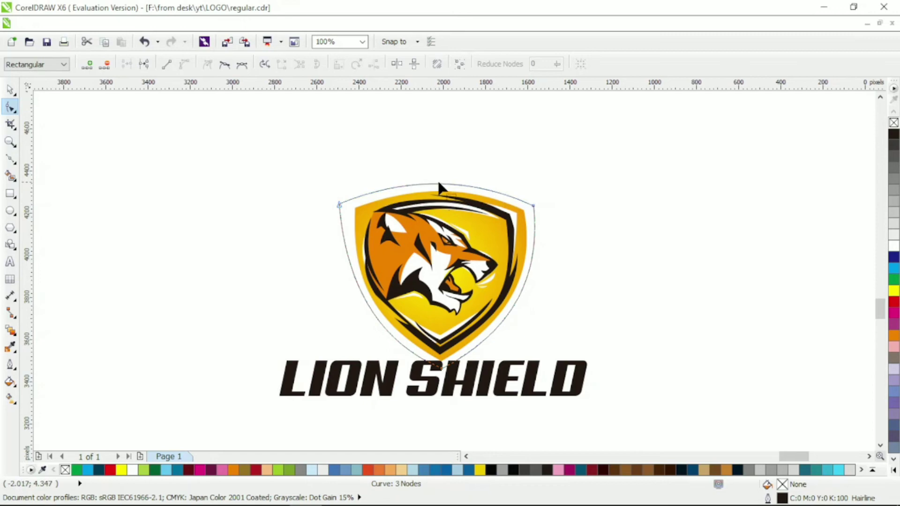
Step: Set the new shield's outline width to 5.0 mm and convert the outline to an object
left_click(11, 91)
left_click(599, 64)
left_click(582, 192)
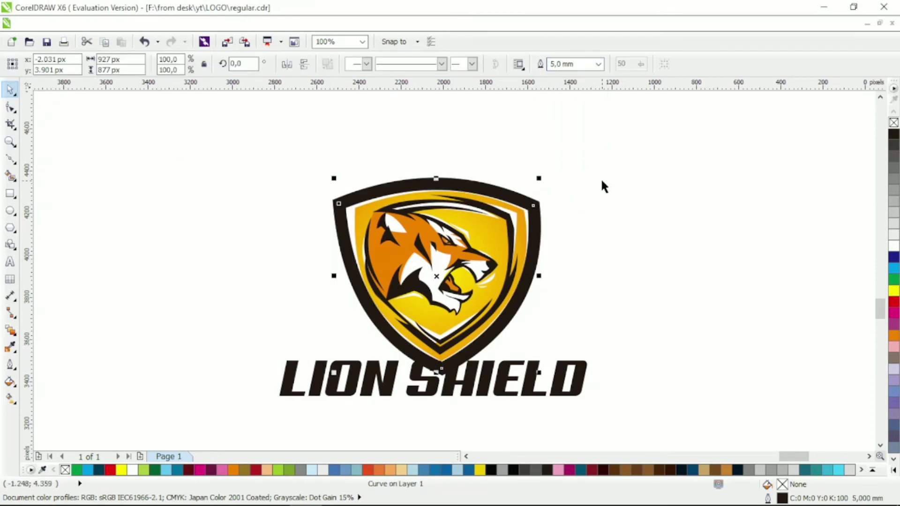
Step: Delete the surplus nodes from the black border's contours, keeping only the three corner nodes on each
key("F10")
scroll(327, 201, "up", 2)
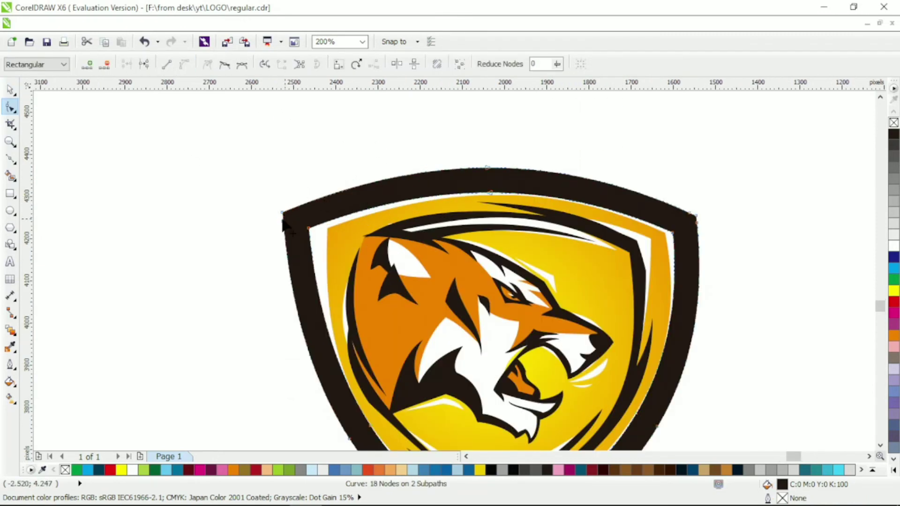
double_click(488, 168)
scroll(636, 240, "down", 2)
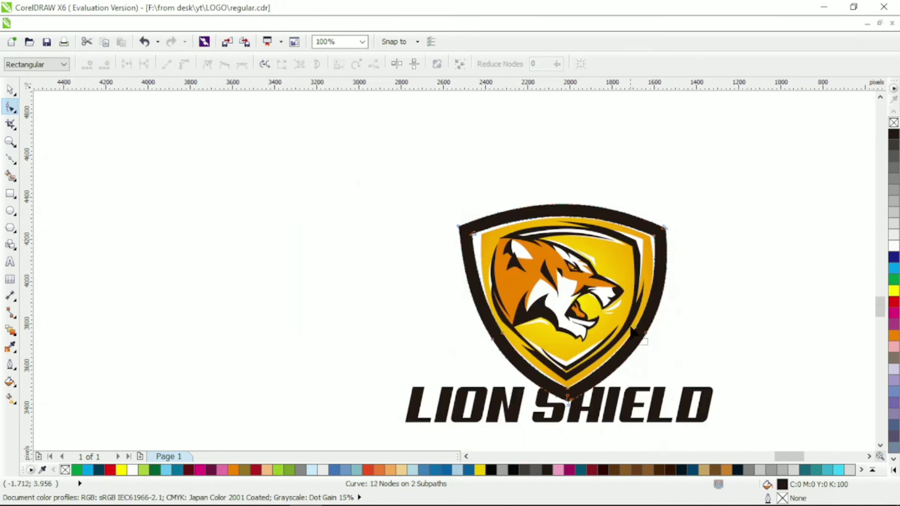
scroll(577, 401, "up", 2)
left_click(558, 390)
key("Delete")
scroll(553, 386, "down", 2)
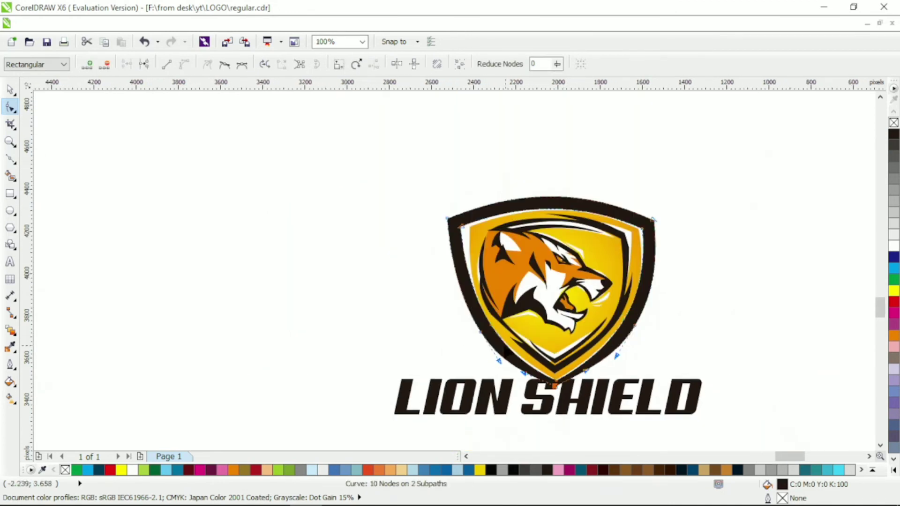
key("Delete")
Step: Slim the black border by adjusting its outer upper corners and lower side curves, and scale the border and emblem down together
left_click(449, 224)
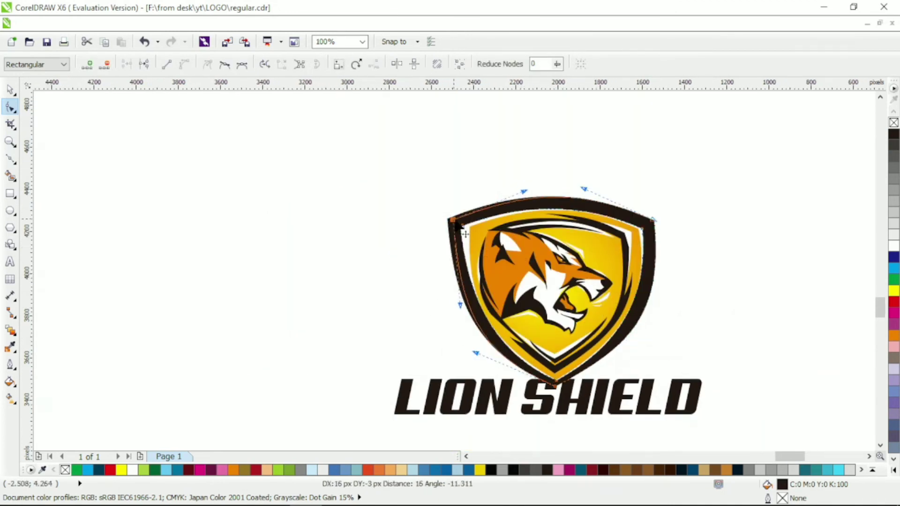
left_click(653, 219)
left_click_drag(652, 220, 648, 224)
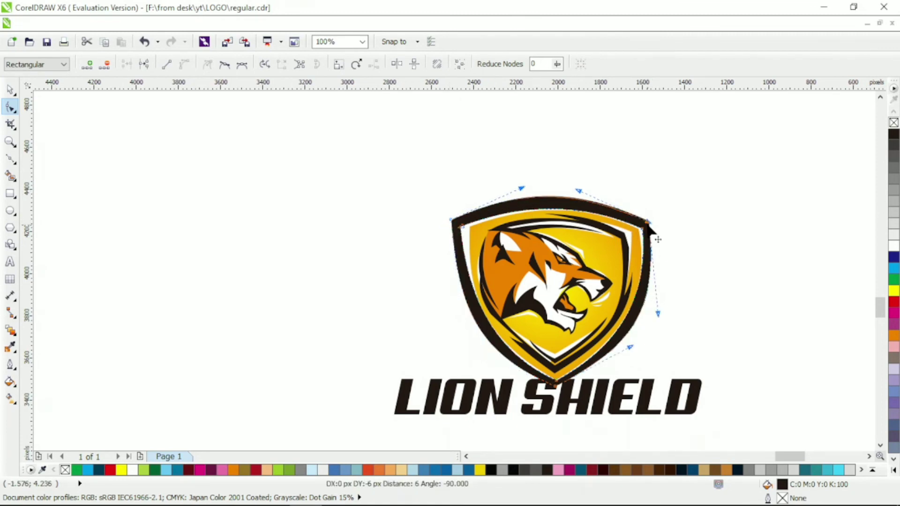
left_click_drag(631, 346, 636, 332)
left_click_drag(477, 352, 472, 319)
left_click(682, 201)
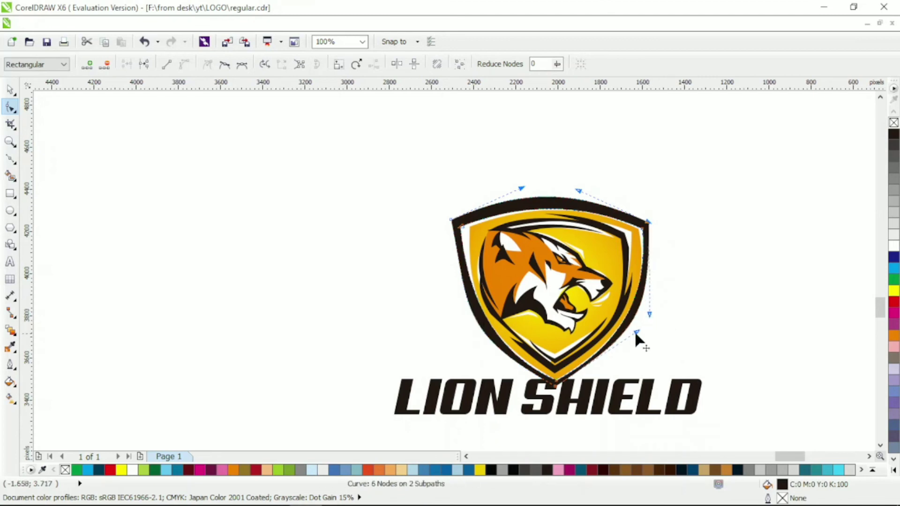
left_click_drag(451, 219, 448, 225)
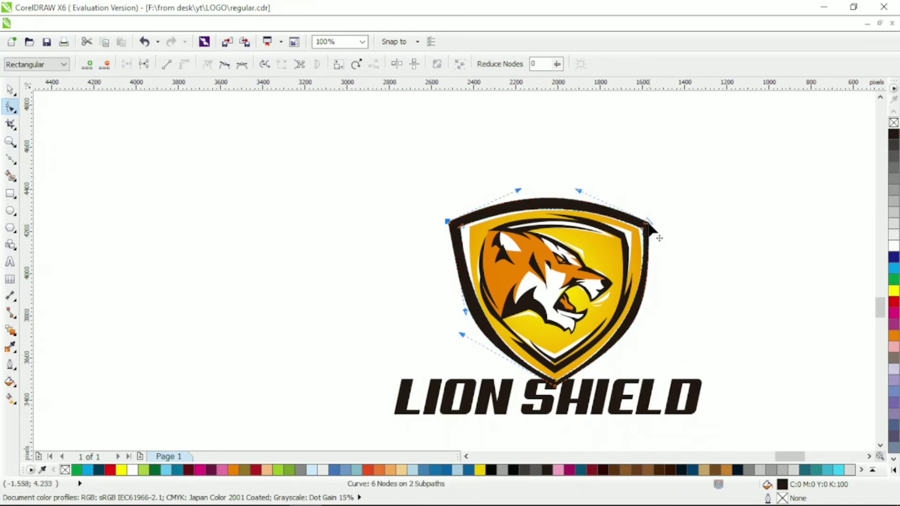
key("space")
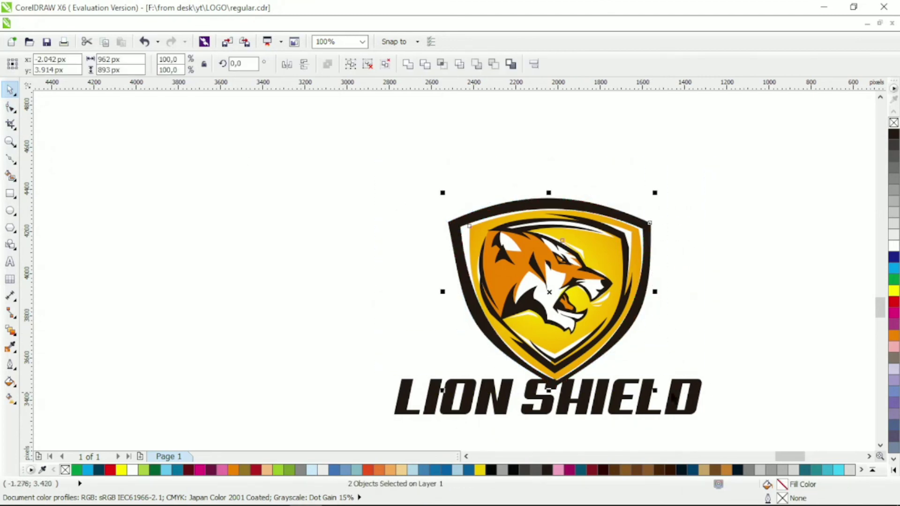
left_click_drag(443, 193, 474, 234)
Step: Fill the "LION SHIELD" text with a diagonal linear gradient running from orange to white
left_click(659, 369)
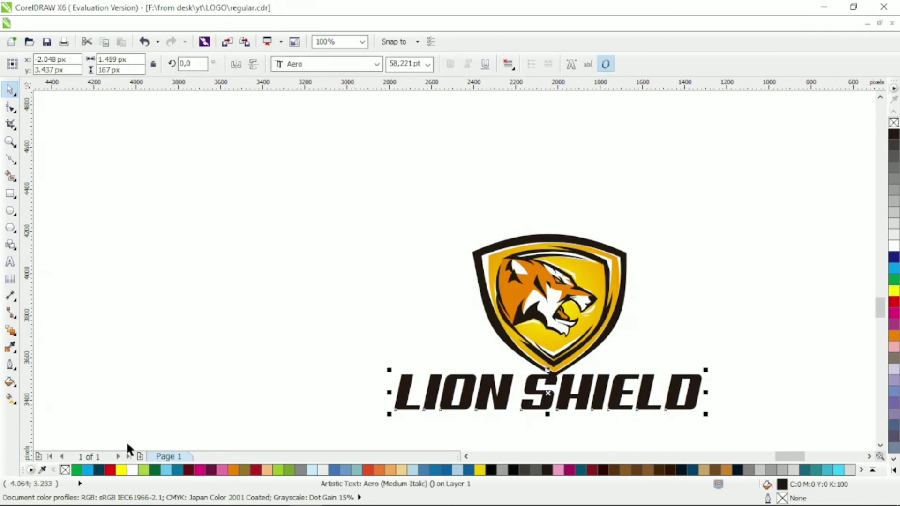
left_click(233, 471)
key("g")
left_click_drag(433, 412, 642, 340)
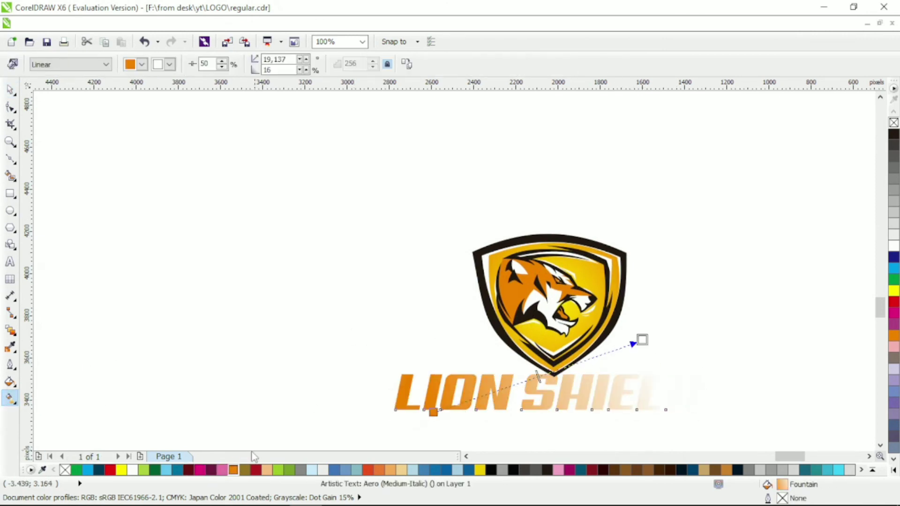
left_click(10, 89)
Step: Add a one-step black outside contour with a 30 px offset around the "LION SHIELD" text
left_click(10, 330)
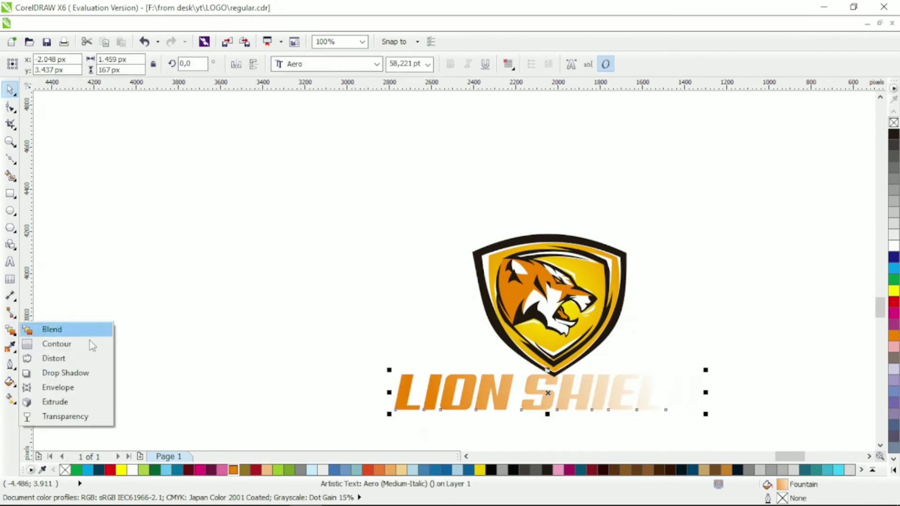
left_click(52, 345)
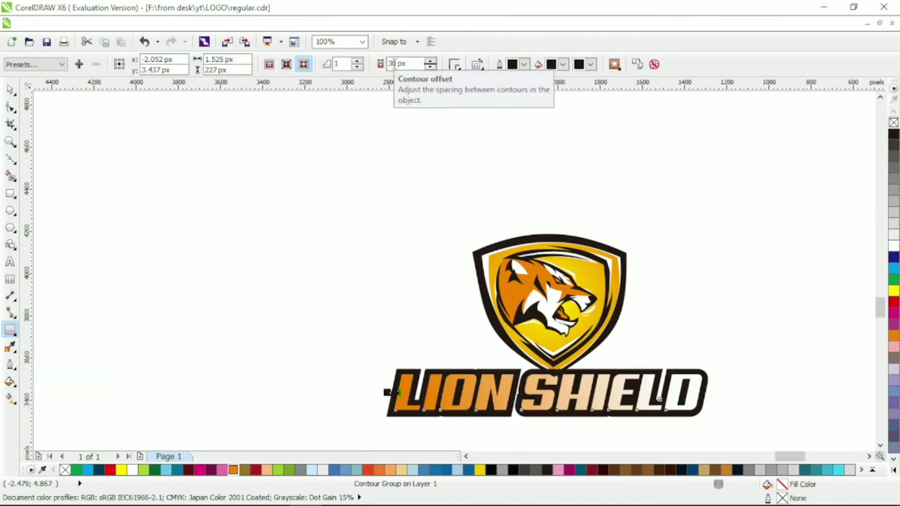
left_click(9, 89)
Step: Change the end colour of the text's linear gradient to yellow
key("g")
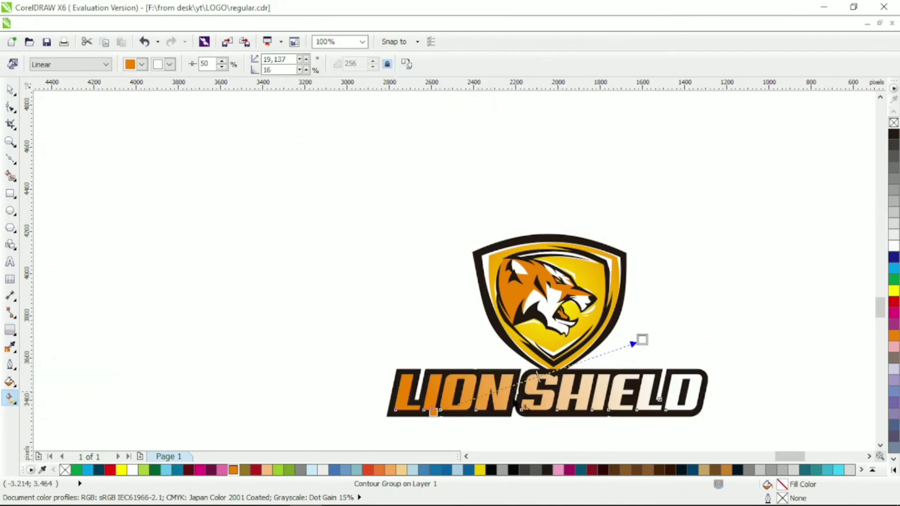
left_click(122, 471)
left_click(10, 89)
Step: Break the text's contour group apart, scale the lettering down to about the shield's width and place it over the shield's lower tip
key("ctrl+k")
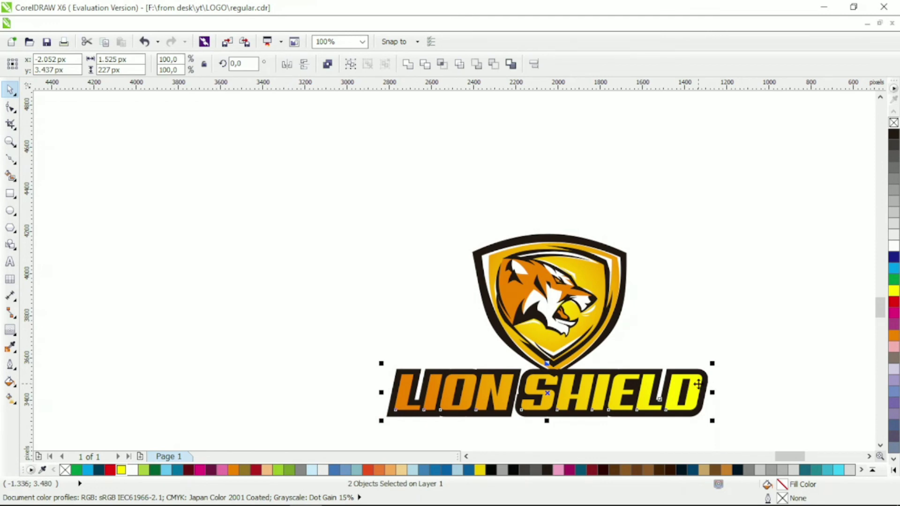
left_click_drag(713, 392, 620, 366)
left_click(627, 380)
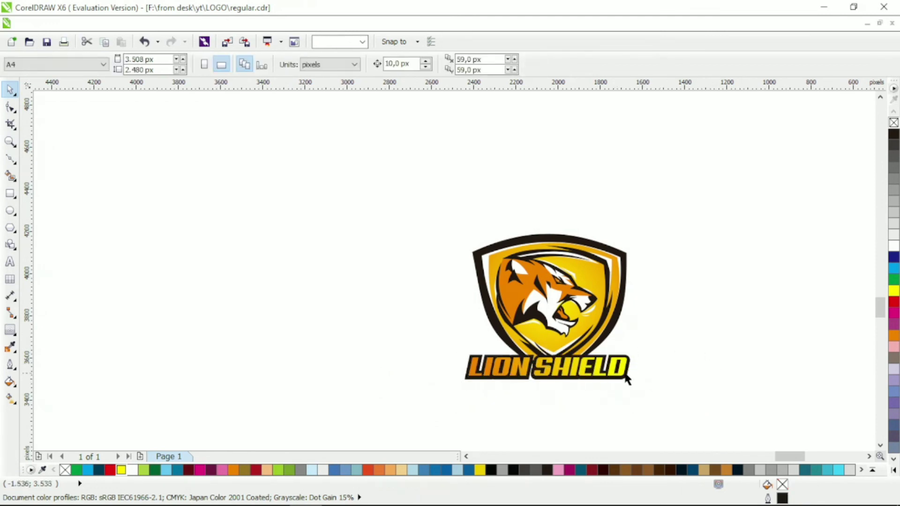
Step: Duplicate the "LION SHIELD" text just below the lettering and change the copy's wording to "wild animal"
scroll(627, 380, "up", 2)
left_click_drag(550, 374, 561, 398)
double_click(553, 388)
key("ctrl+a")
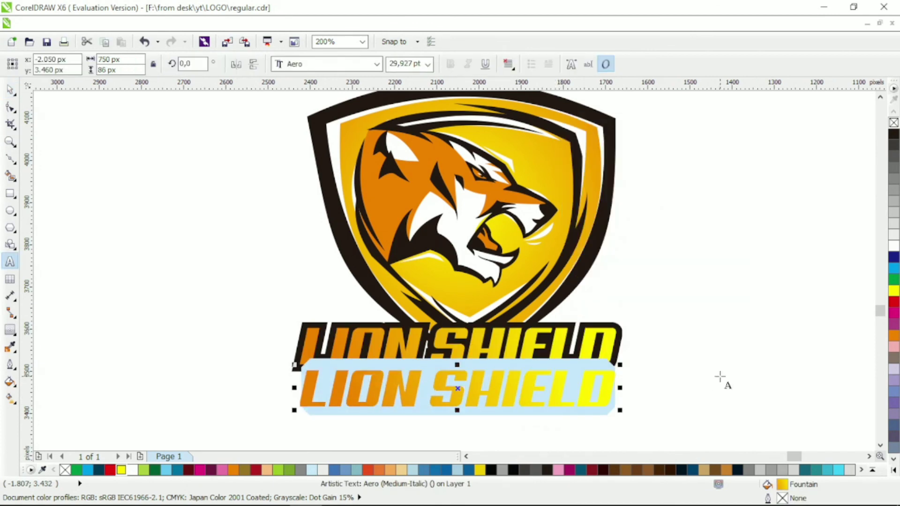
key("Caps_Lock")
type("wild animal")
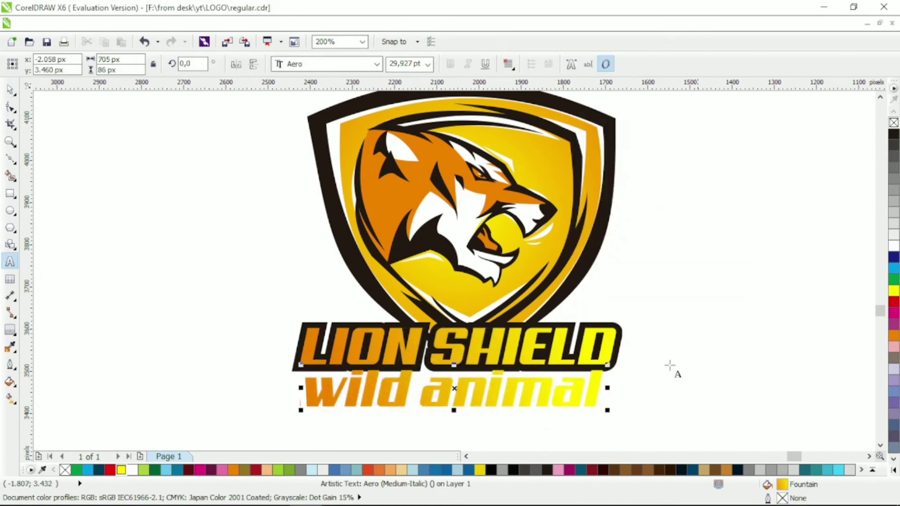
key("ctrl+space")
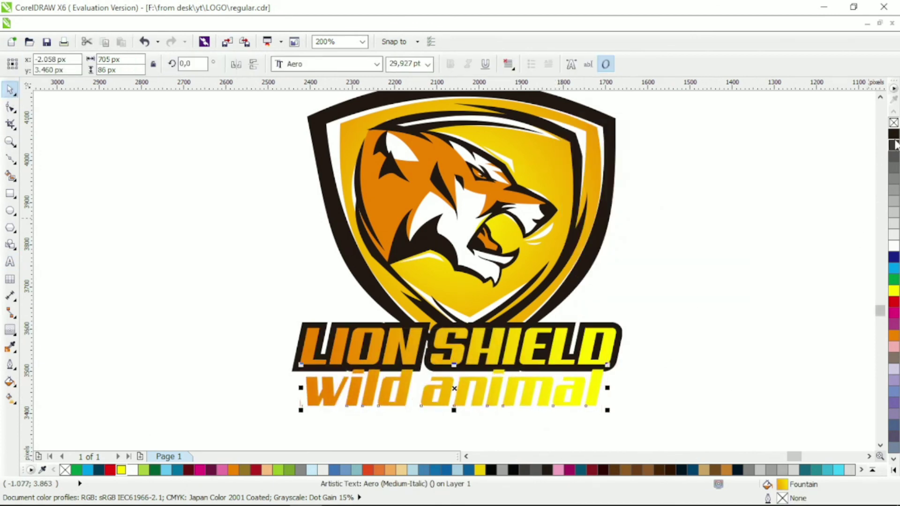
Step: Fill the "wild animal" tagline with black, scale it down and widen its letter spacing
left_click(894, 137)
left_click_drag(608, 411, 543, 414)
left_click(10, 107)
key("space")
scroll(369, 195, "down", 2)
Step: Centre the "wild animal" tagline horizontally on the "LION SHIELD" lettering and place it slightly below
left_click(483, 141)
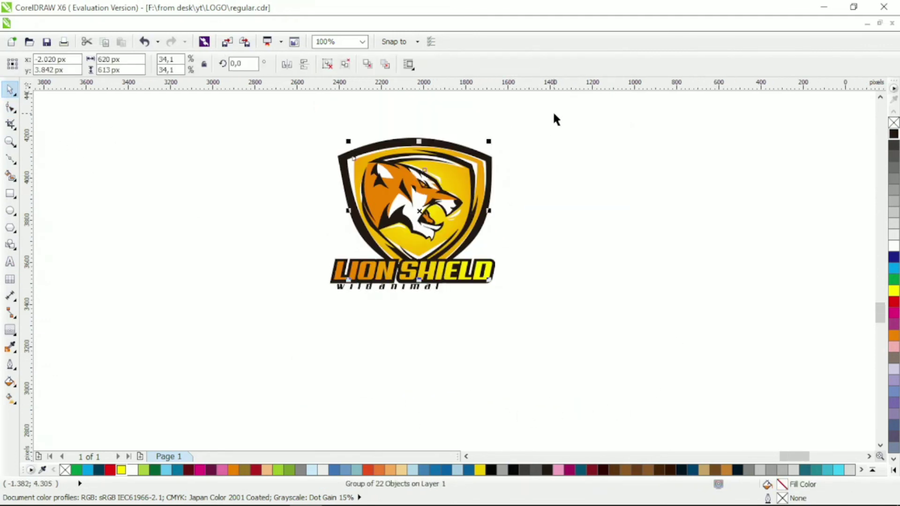
left_click(389, 287)
left_click(488, 272, "shift")
key("c")
key("Escape")
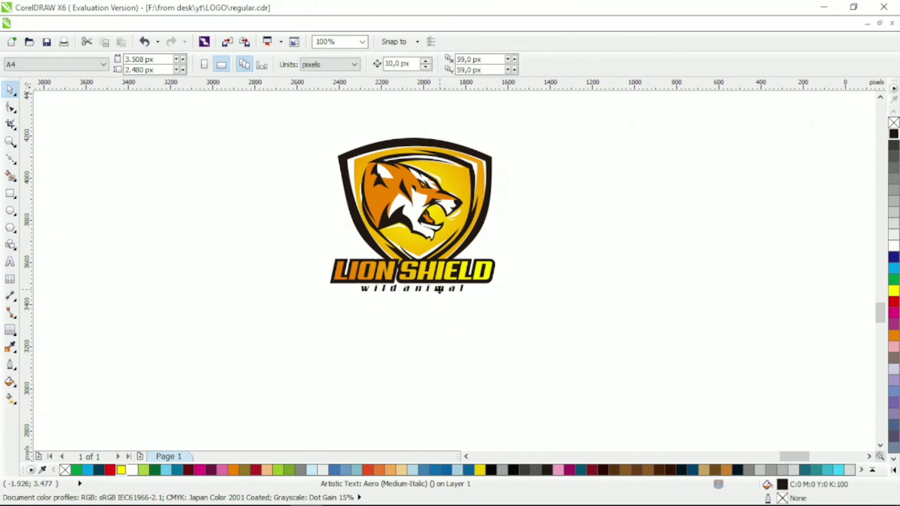
left_click(439, 290)
Step: Draw a pointed, curved black swoosh about 252 px wide extending left from the shield's lower edge above "LION"
scroll(392, 190, "up", 2)
key("F5")
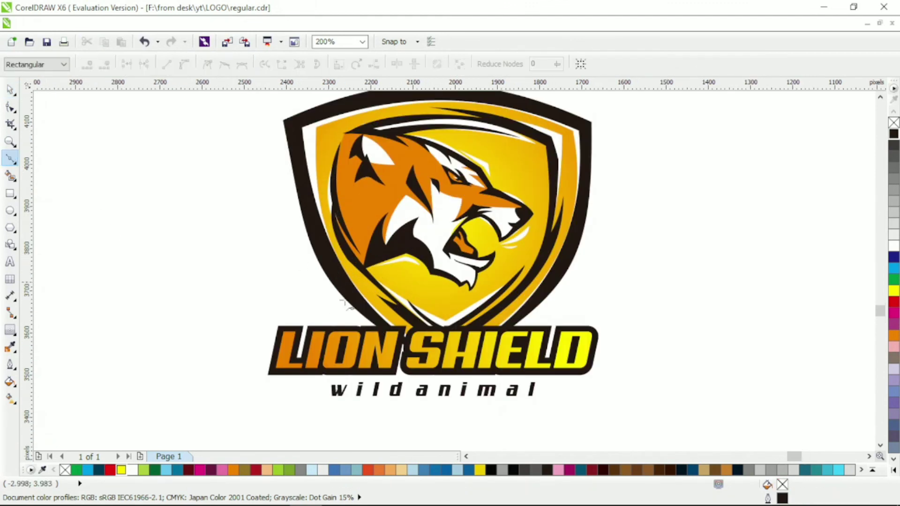
left_click(272, 308)
left_click(375, 321)
key("F10")
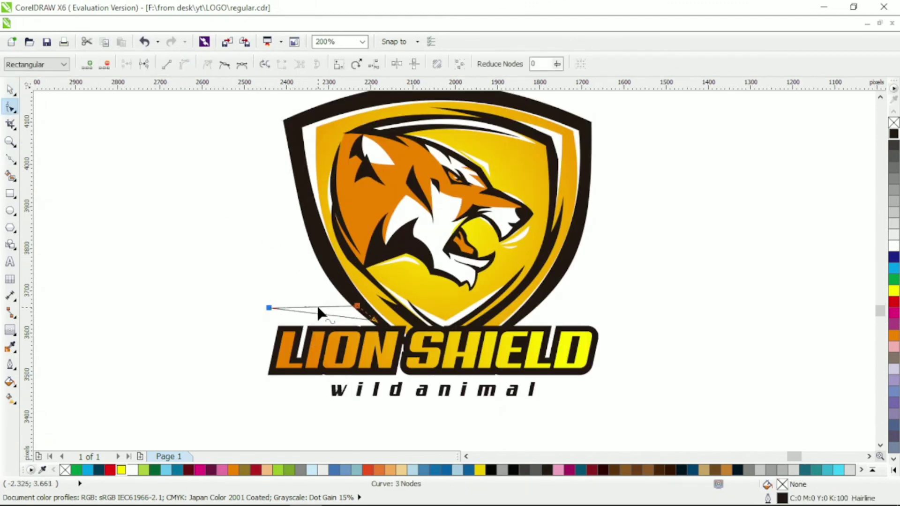
left_click_drag(316, 305, 317, 301)
left_click(11, 92)
key("i")
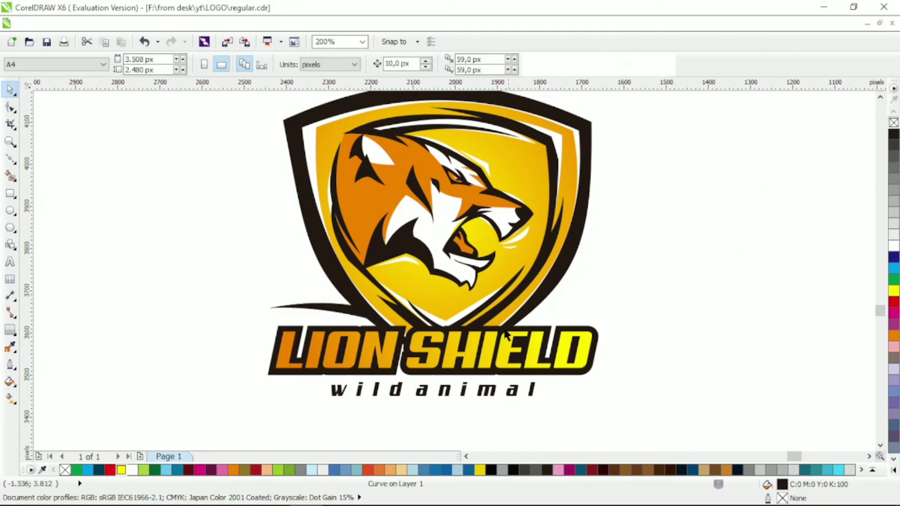
Step: Add a second, shorter curved black swoosh beneath the first one, just above the "LION" lettering
scroll(324, 320, "up", 1)
left_click_drag(298, 314, 361, 325)
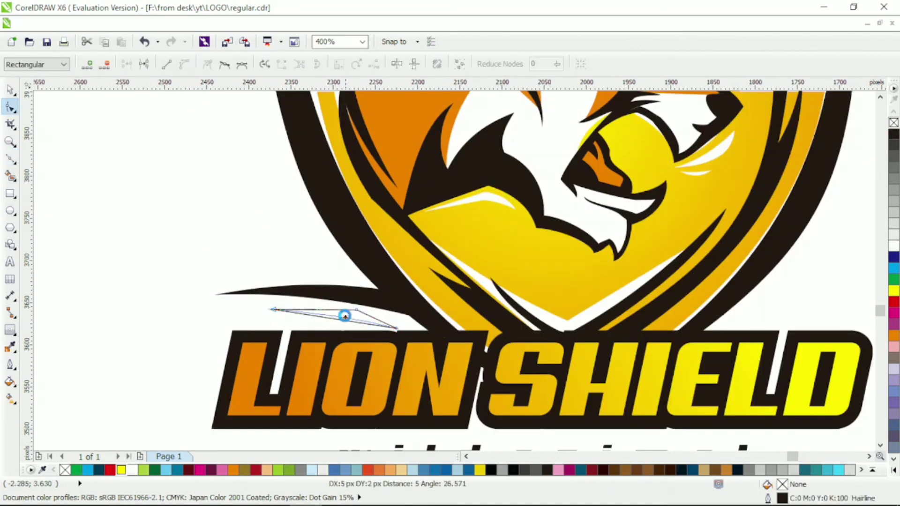
key("space")
Step: Duplicate both swooshes and place the copies mirrored on the right side of the shield
key("F3")
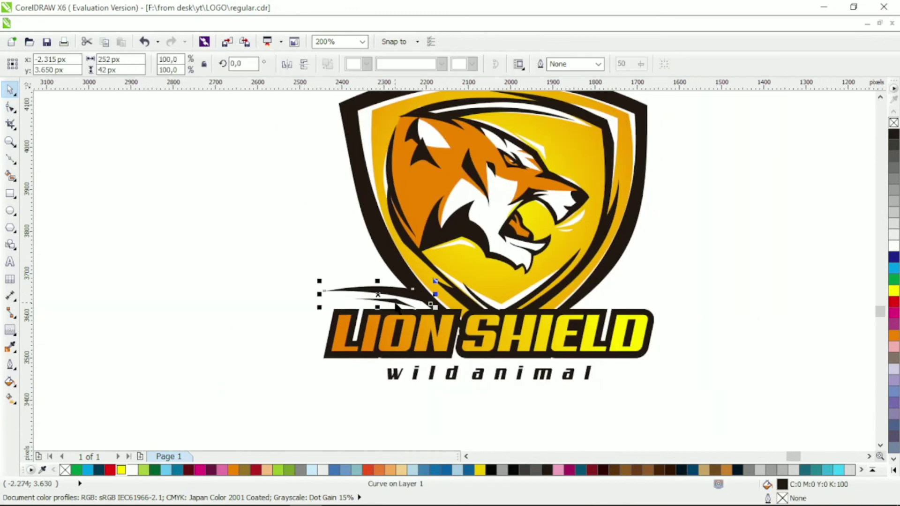
key("ctrl+d")
left_click(645, 300)
left_click(771, 277)
scroll(772, 277, "down", 2)
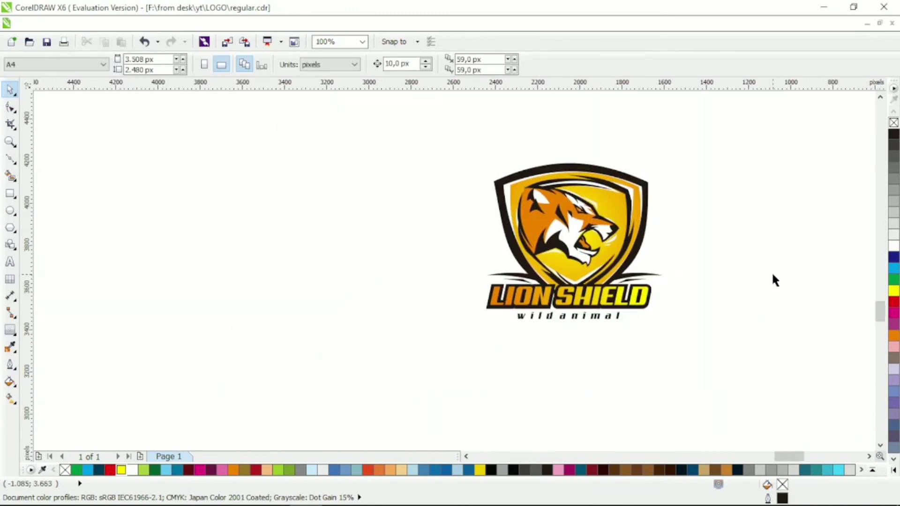
scroll(373, 130, "up", 2)
left_click(328, 129)
key("F10")
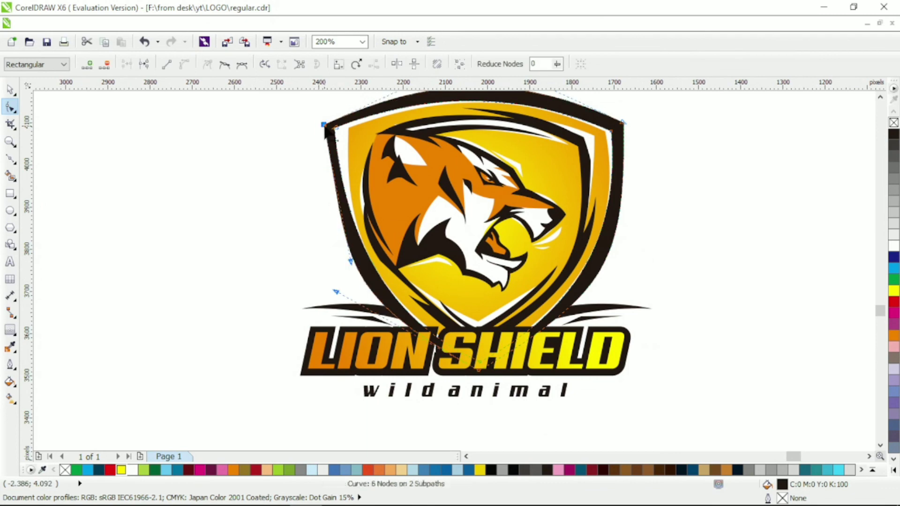
scroll(636, 143, "down", 2)
key("space")
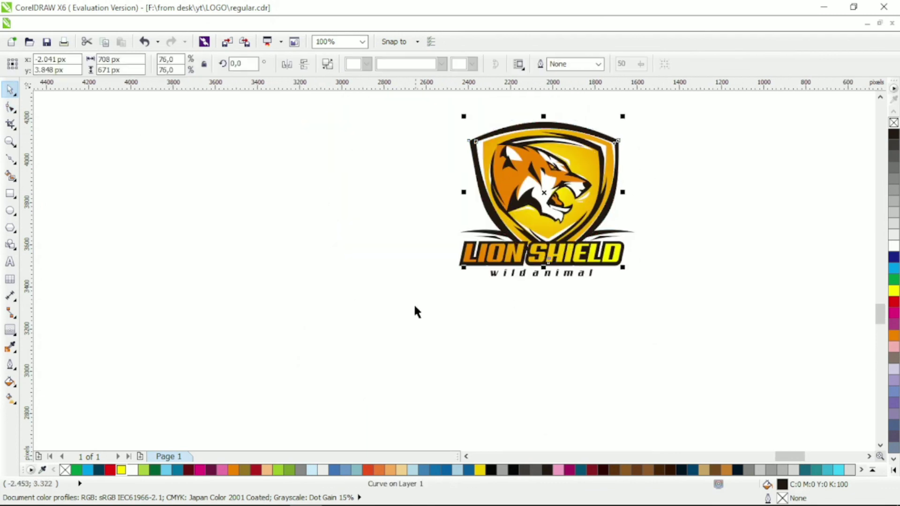
Step: Enlarge the lettering with its tagline and raise the text and swooshes over the shield's lower tip
left_click_drag(416, 312, 685, 237)
left_click_drag(628, 280, 590, 249)
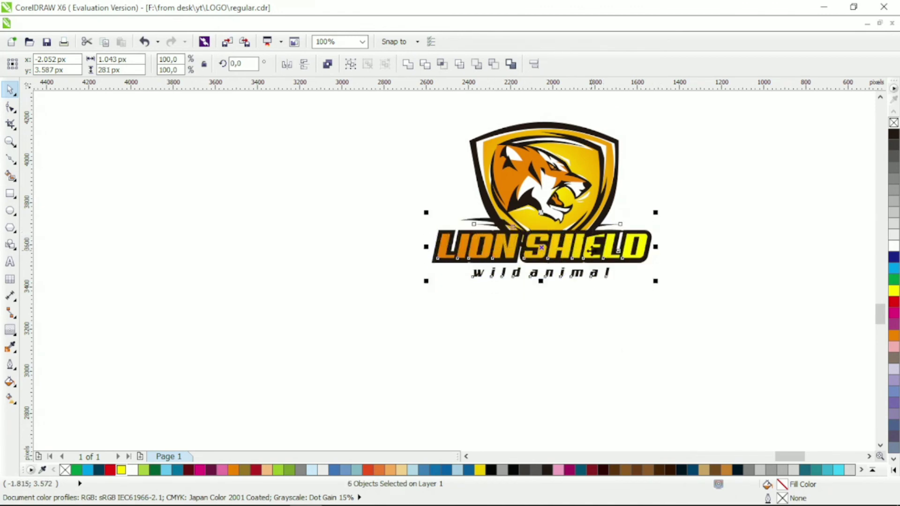
left_click(649, 198)
Step: Rearrange the swooshes to the right of the shield with the short one above the long one, spreading out over "SHIELD"
scroll(623, 198, "down", 1)
scroll(603, 199, "up", 2)
left_click_drag(528, 331, 529, 331)
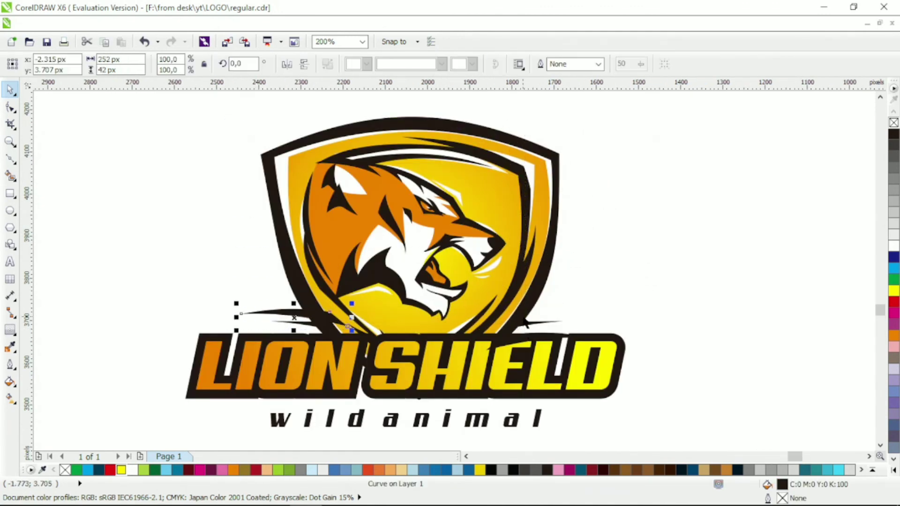
left_click(291, 322, "shift")
left_click_drag(290, 325, 563, 306)
left_click(649, 314)
scroll(649, 314, "down", 1)
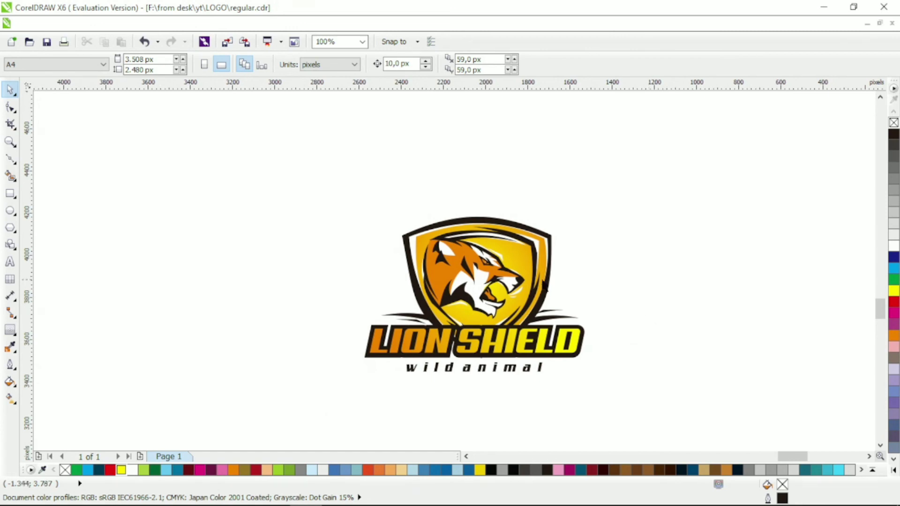
scroll(451, 281, "up", 1)
left_click(450, 281)
scroll(347, 183, "up", 1)
left_click(296, 184)
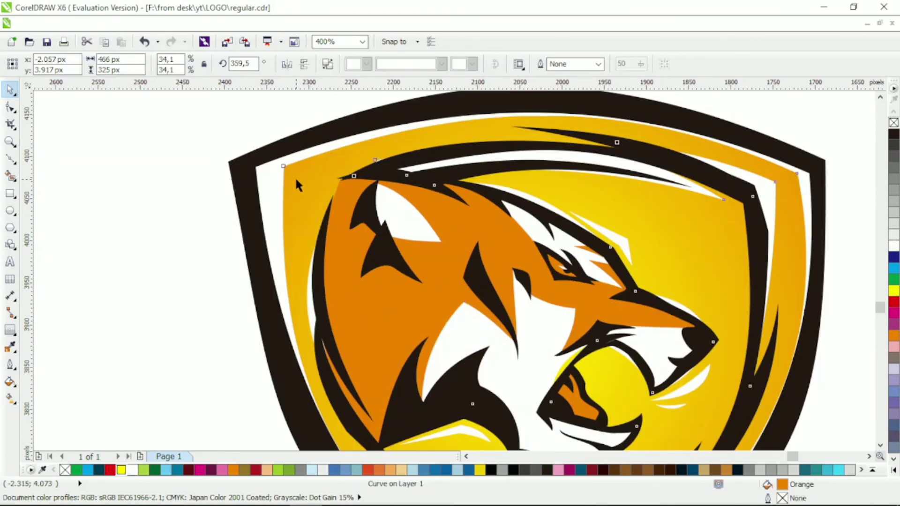
left_click(212, 229)
left_click(340, 240)
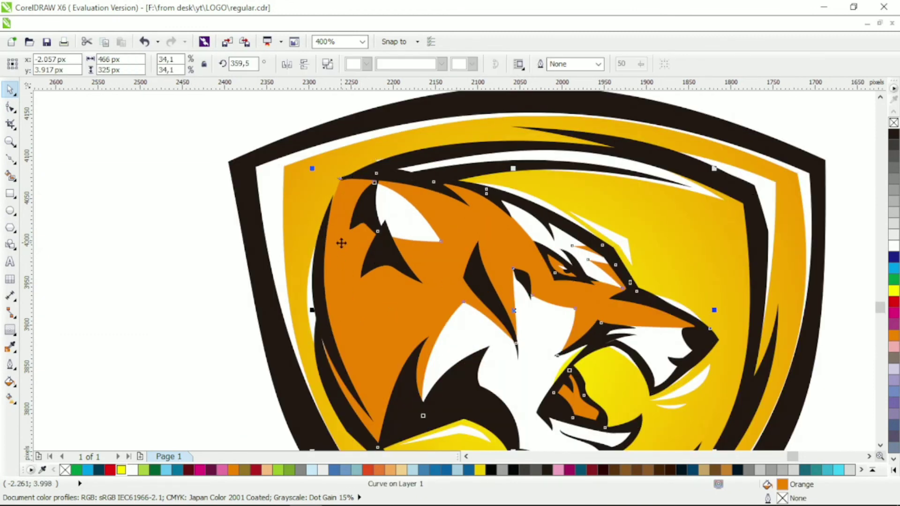
key("Escape")
left_click(355, 297)
key("Escape")
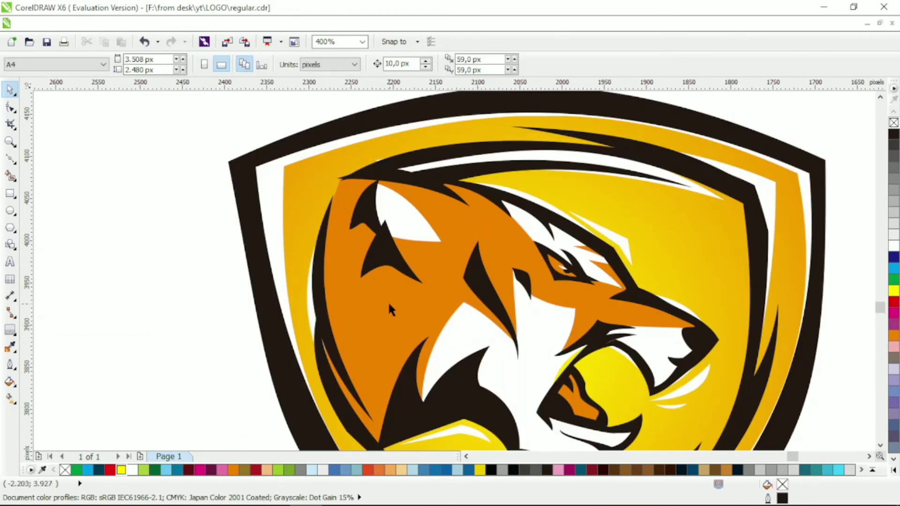
left_click(388, 301)
key("Escape")
left_click(406, 308)
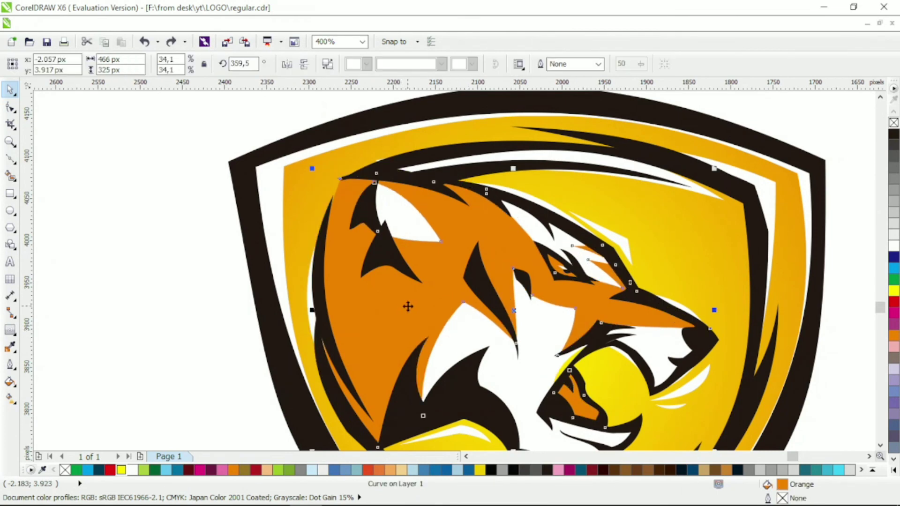
key("Escape")
Step: Weld the orange tiger head shape and the shield's yellow-orange gradient background into one shape
left_click(312, 190)
left_click(338, 201, "shift")
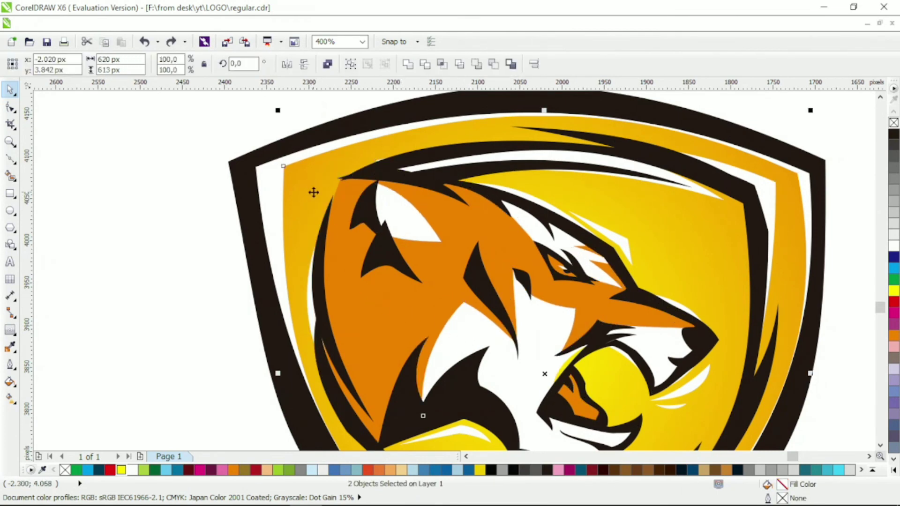
left_click(406, 69)
key("F3")
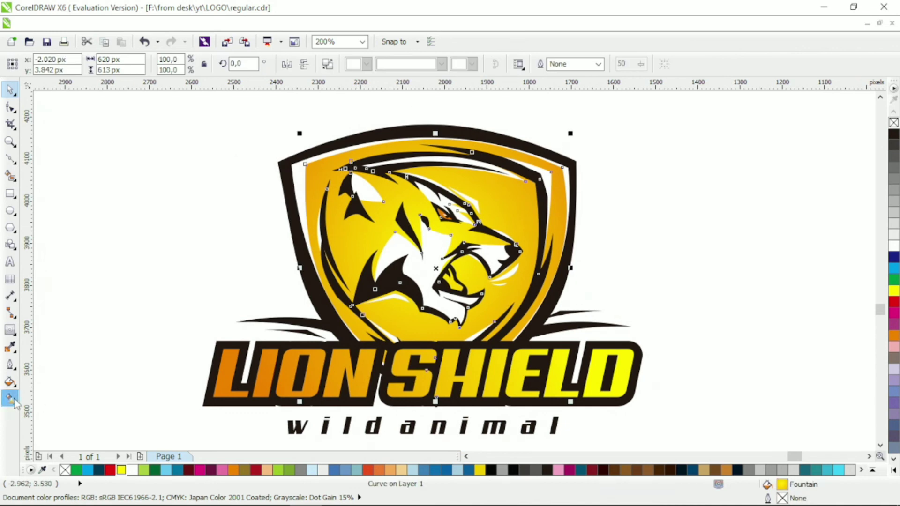
Step: Change the welded shape's fountain fill type from radial to linear
left_click(9, 398)
key("space")
key("space")
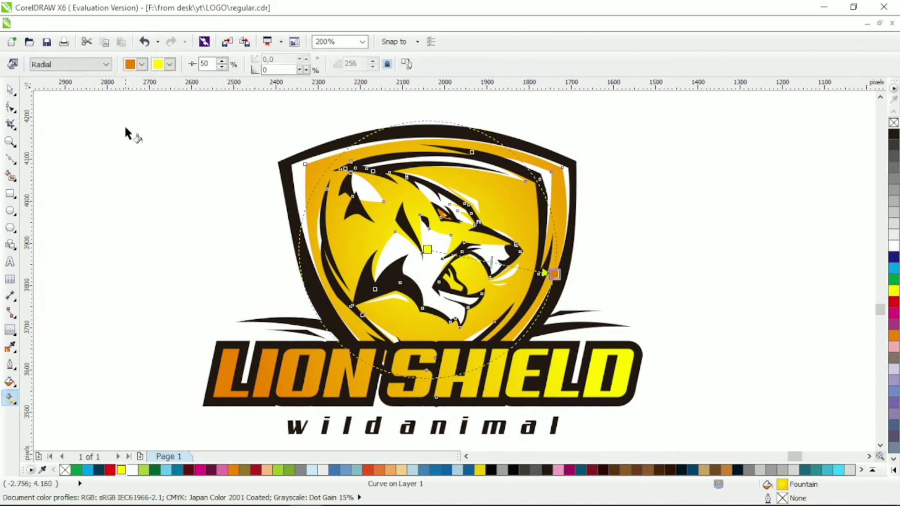
left_click(69, 64)
left_click(47, 92)
Step: Angle the linear gradient at about 25 degrees, from orange at the tiger's chest to yellow beyond the shield's upper right
left_click_drag(609, 156, 564, 219)
left_click_drag(468, 125, 595, 131)
left_click_drag(425, 275, 616, 188)
left_click_drag(425, 275, 407, 287)
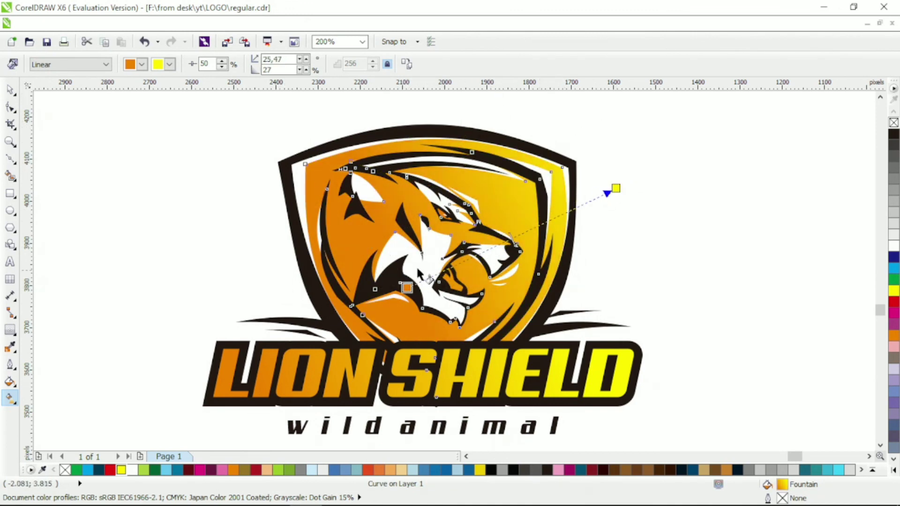
left_click(10, 89)
key("Escape")
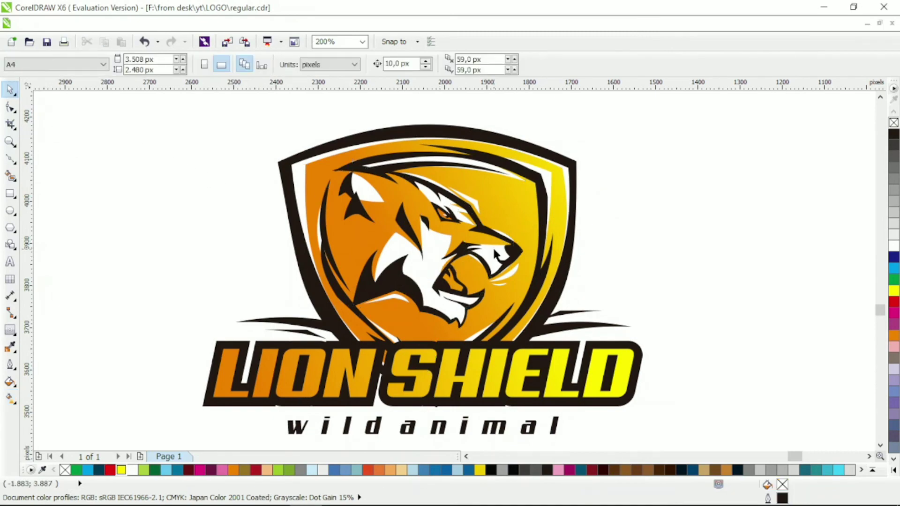
key("shift+F4")
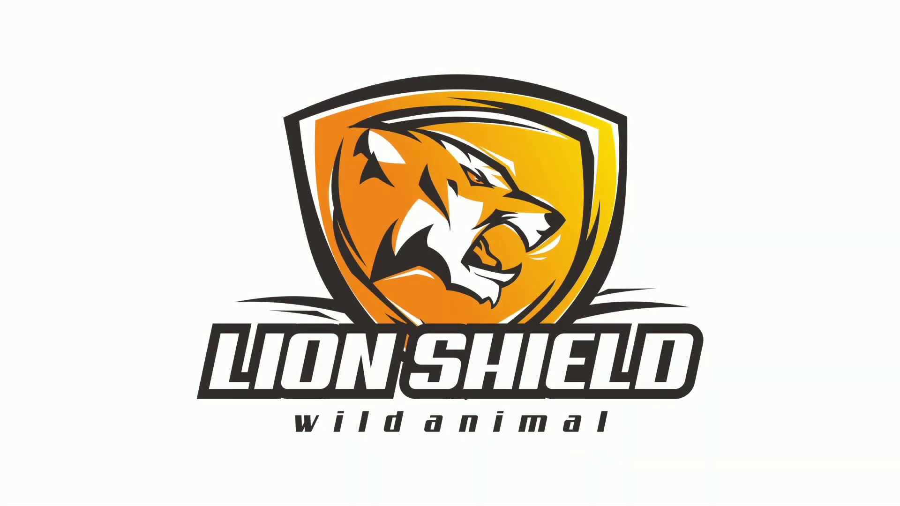